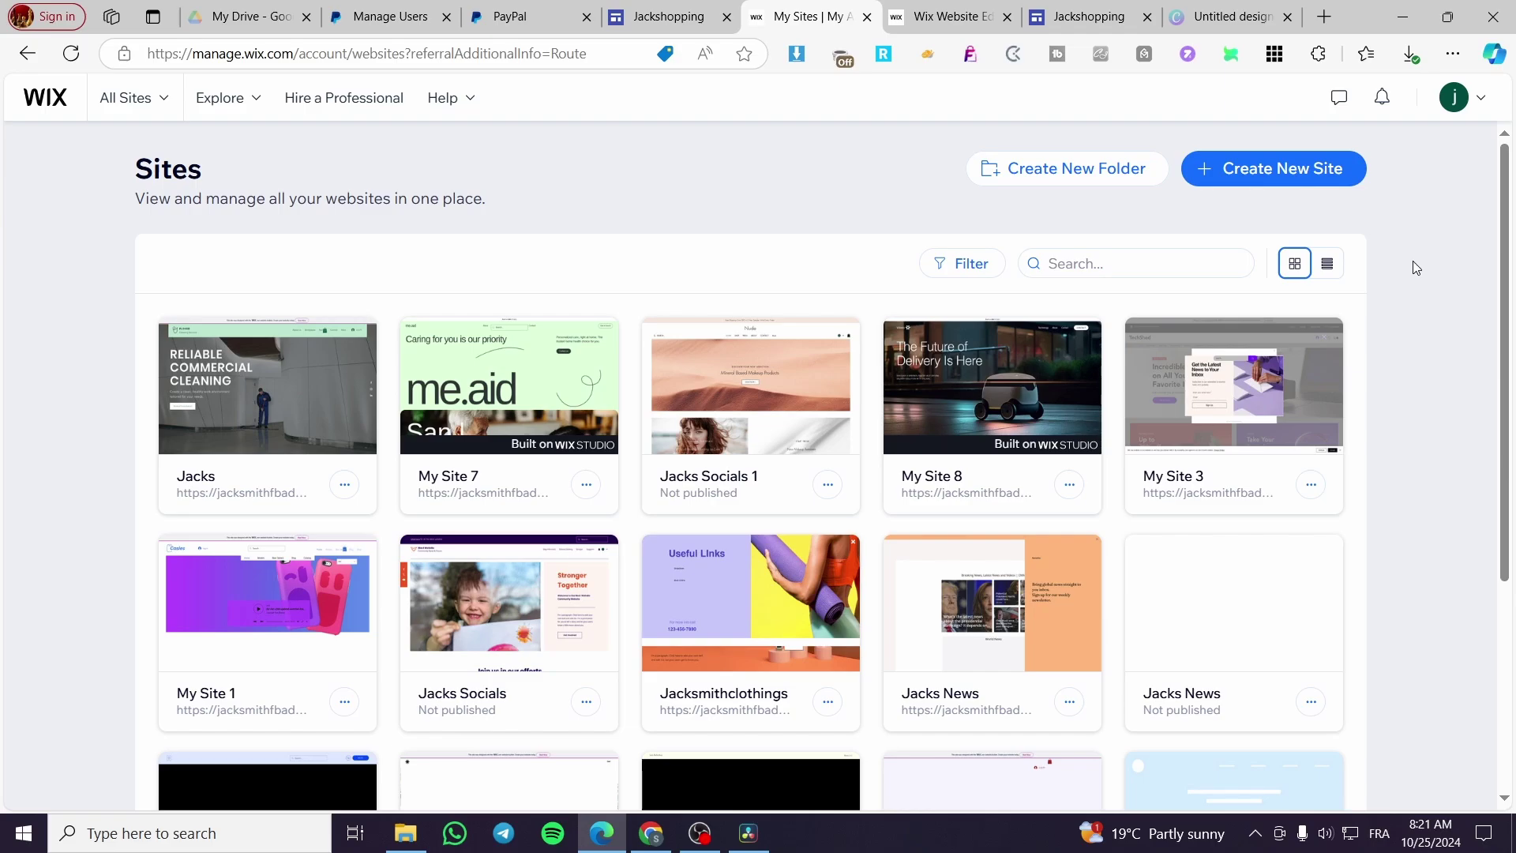
Step: Open the Jacks site from the list of sites to reach its dashboard
right_click(1413, 267)
click(733, 282)
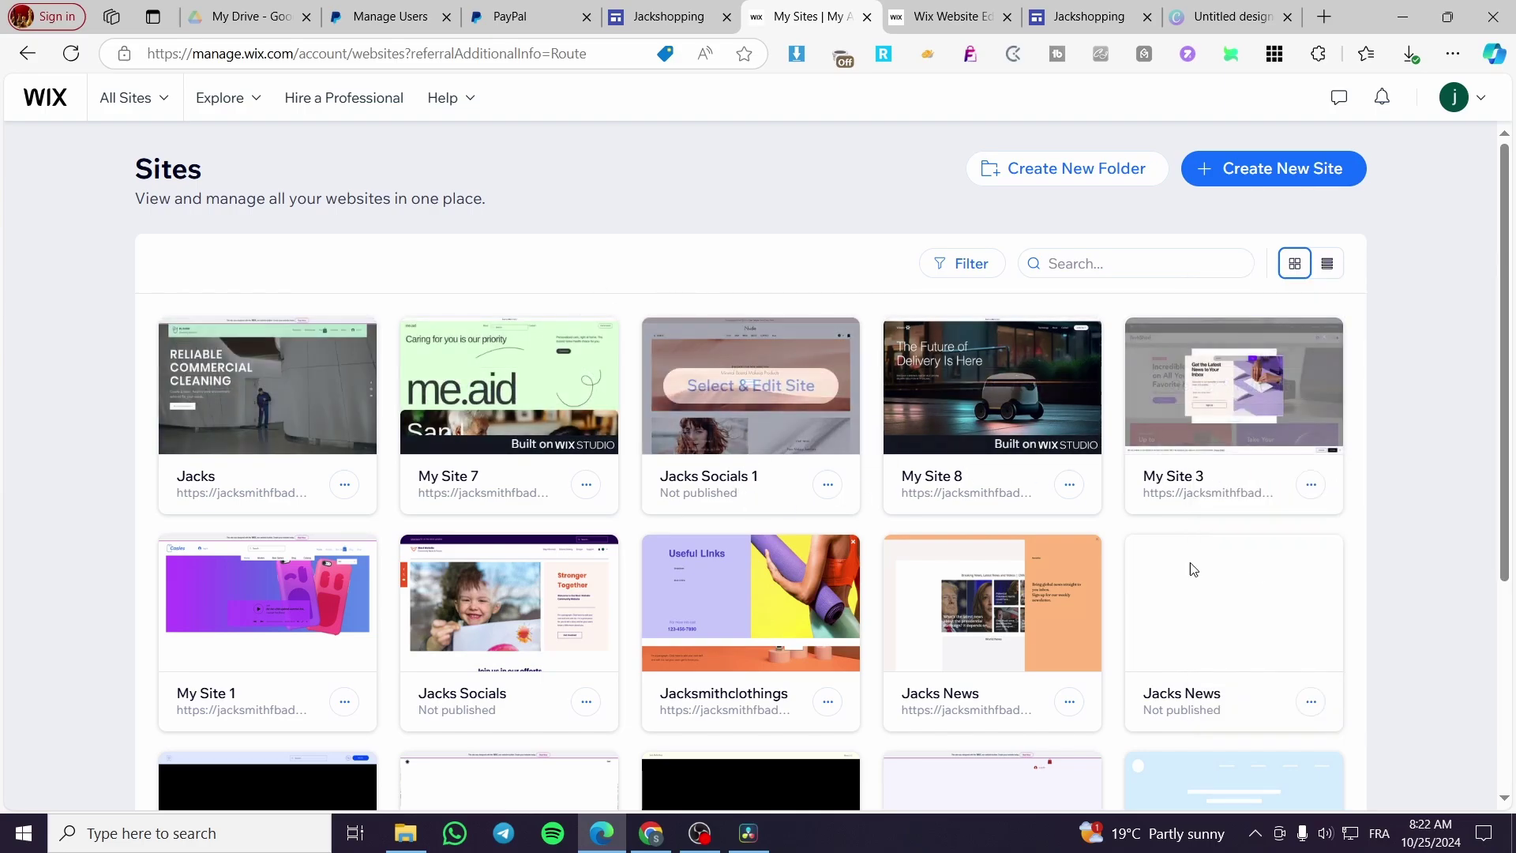
scroll(1193, 569, down, 3)
scroll(1264, 442, up, 3)
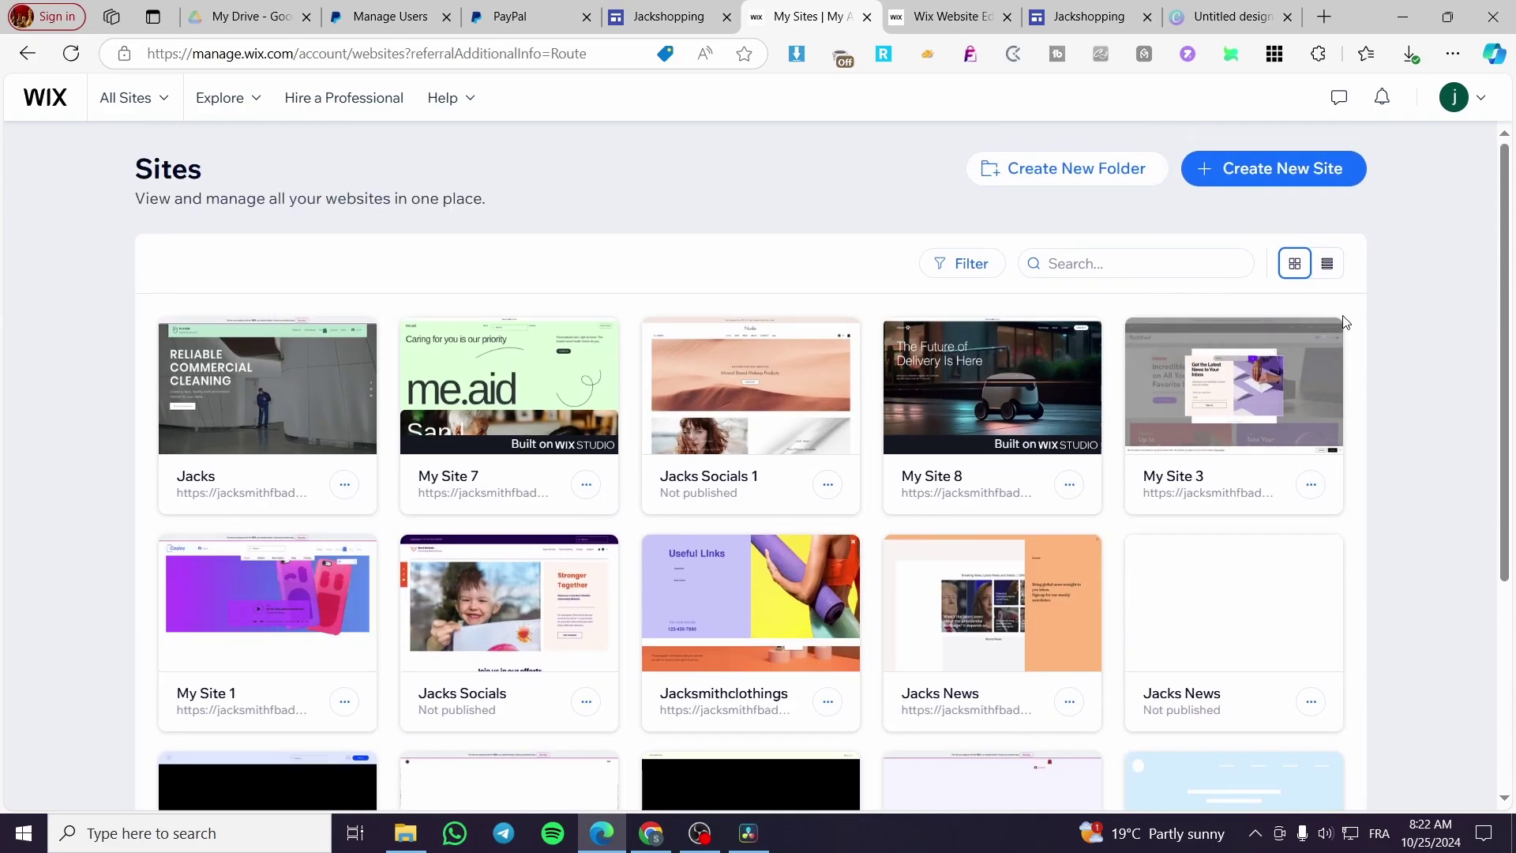
mouse_move(250, 386)
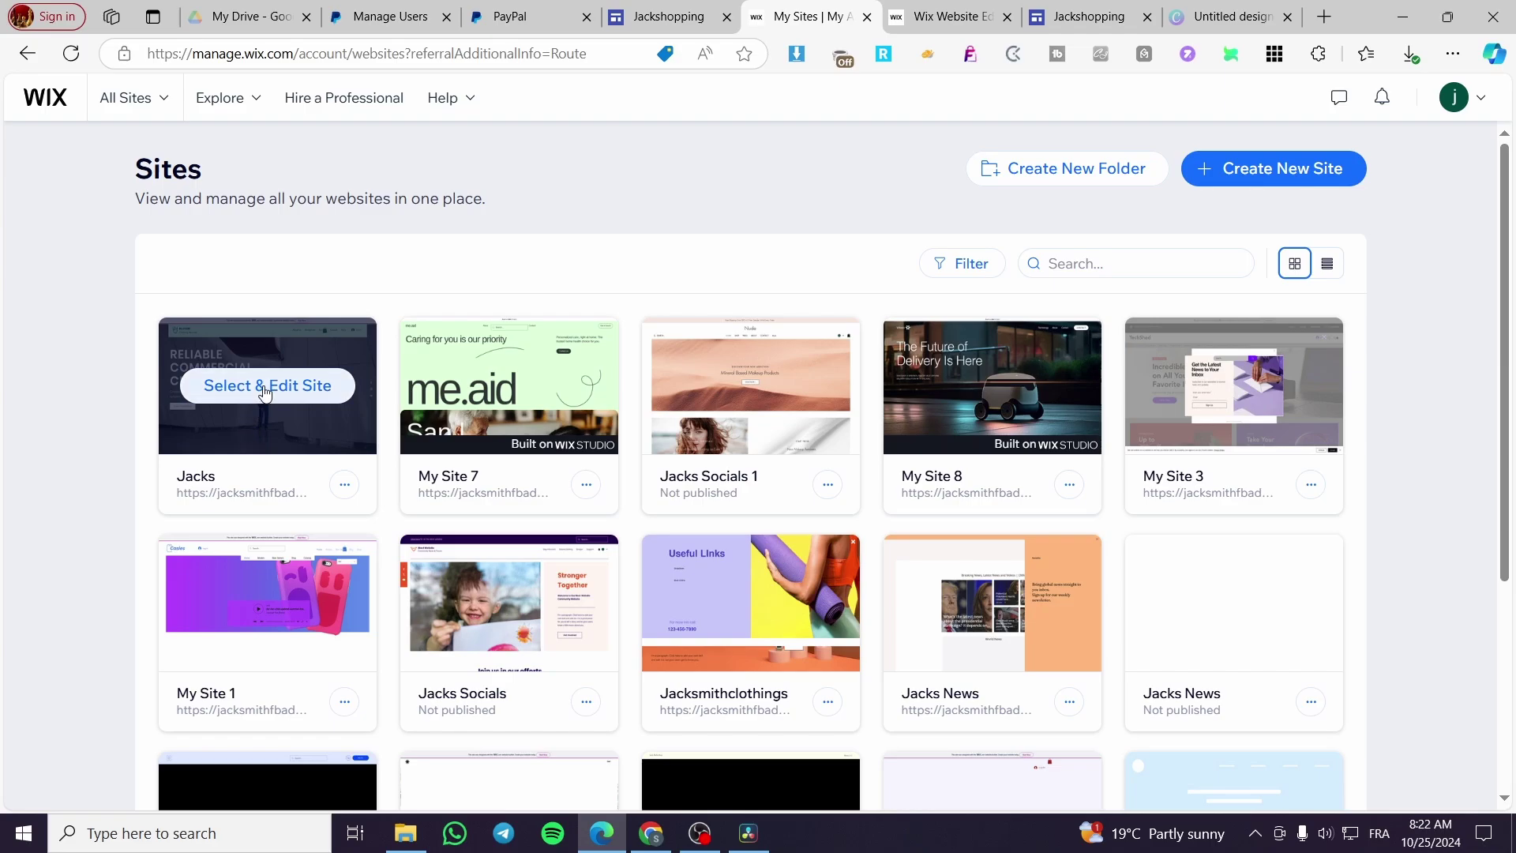
click(242, 399)
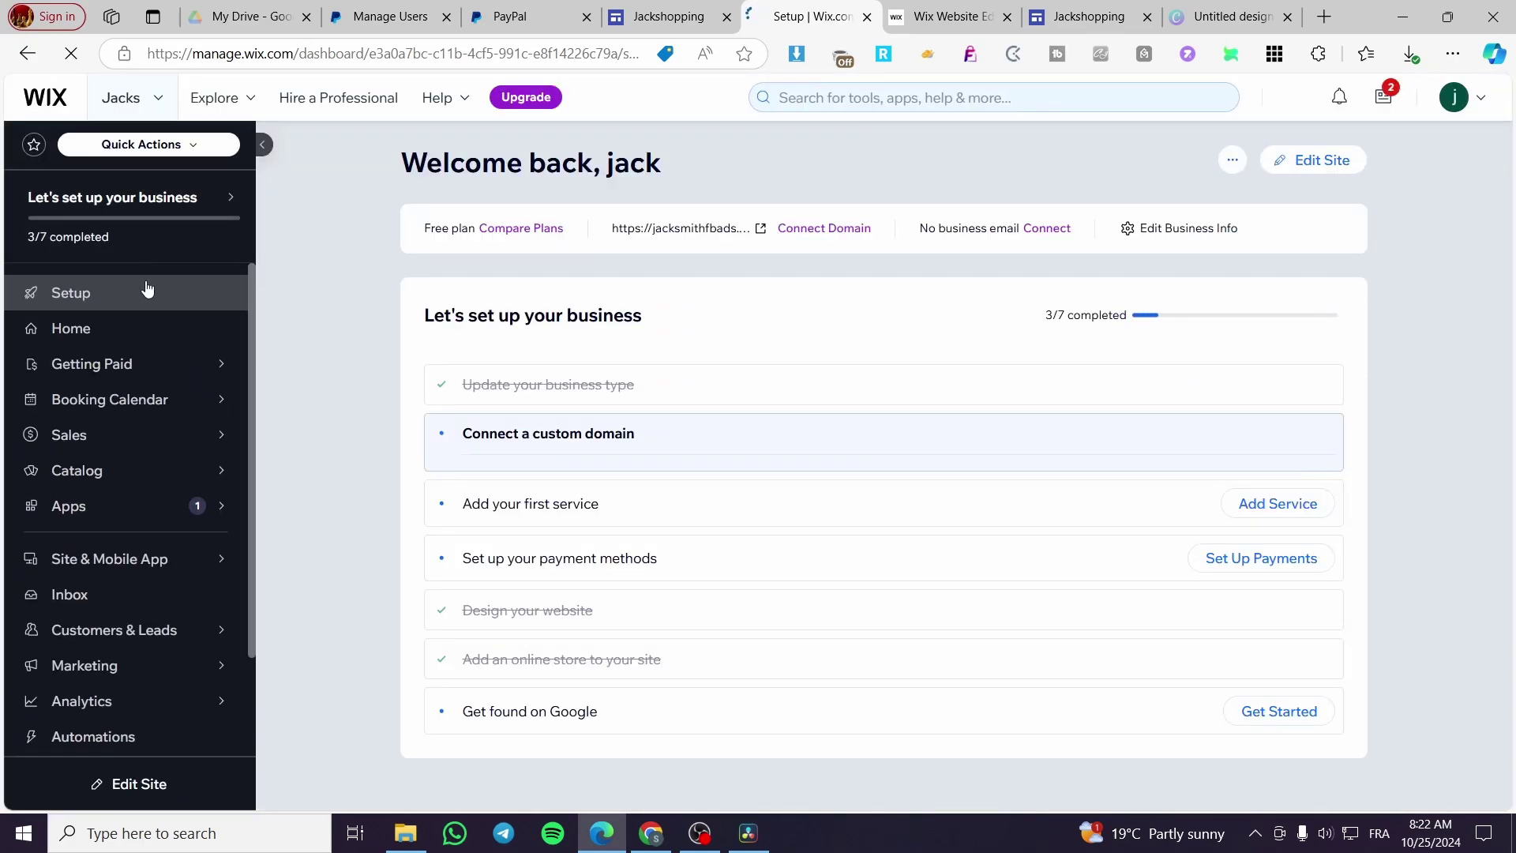
Step: Look over the site's setup dashboard and open the business email connection page
mouse_move(131, 259)
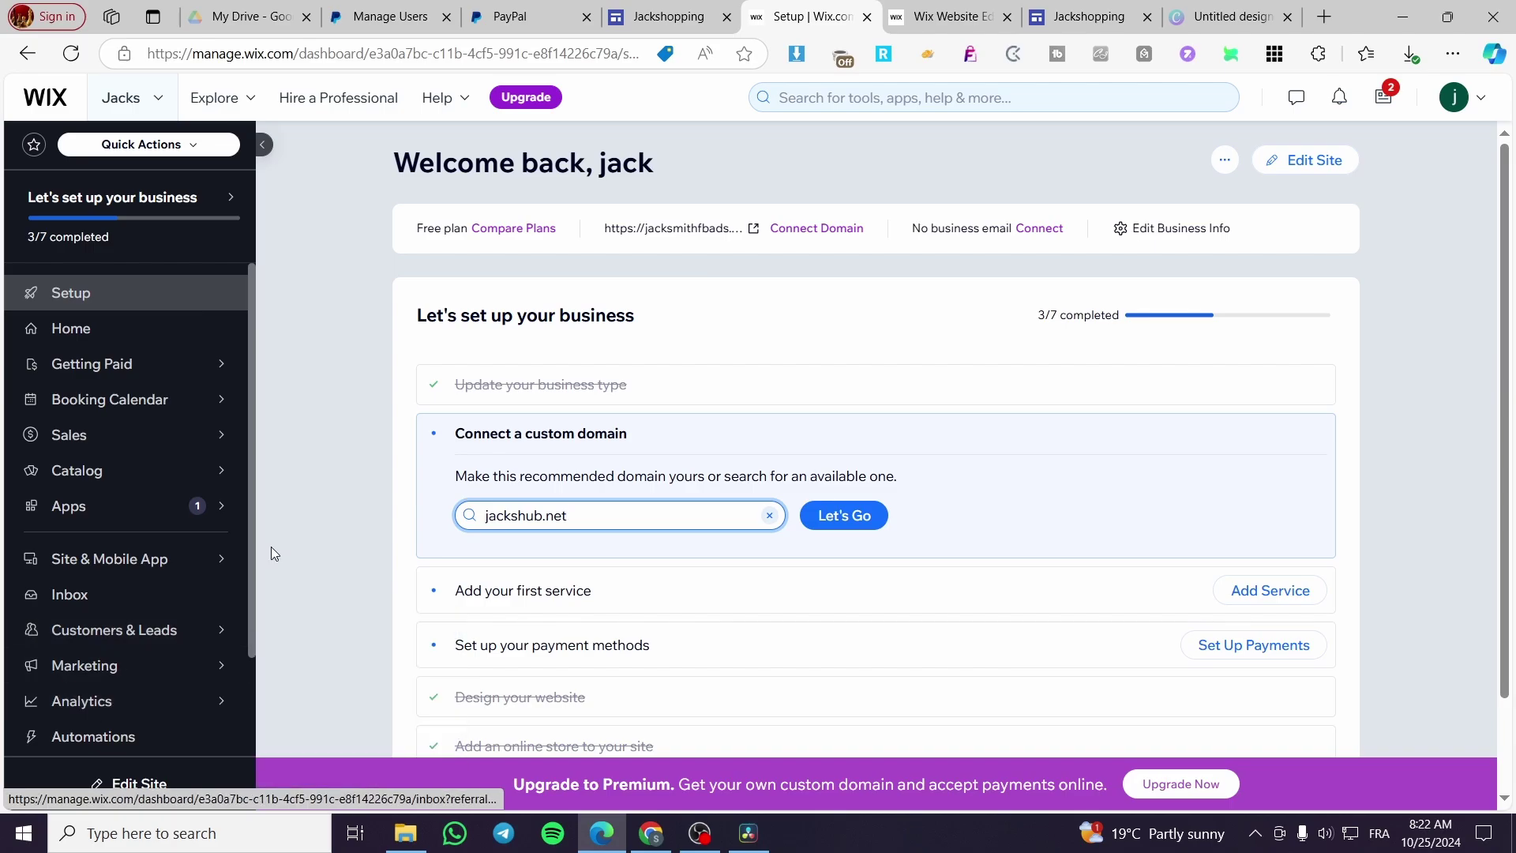
scroll(127, 564, down, 2)
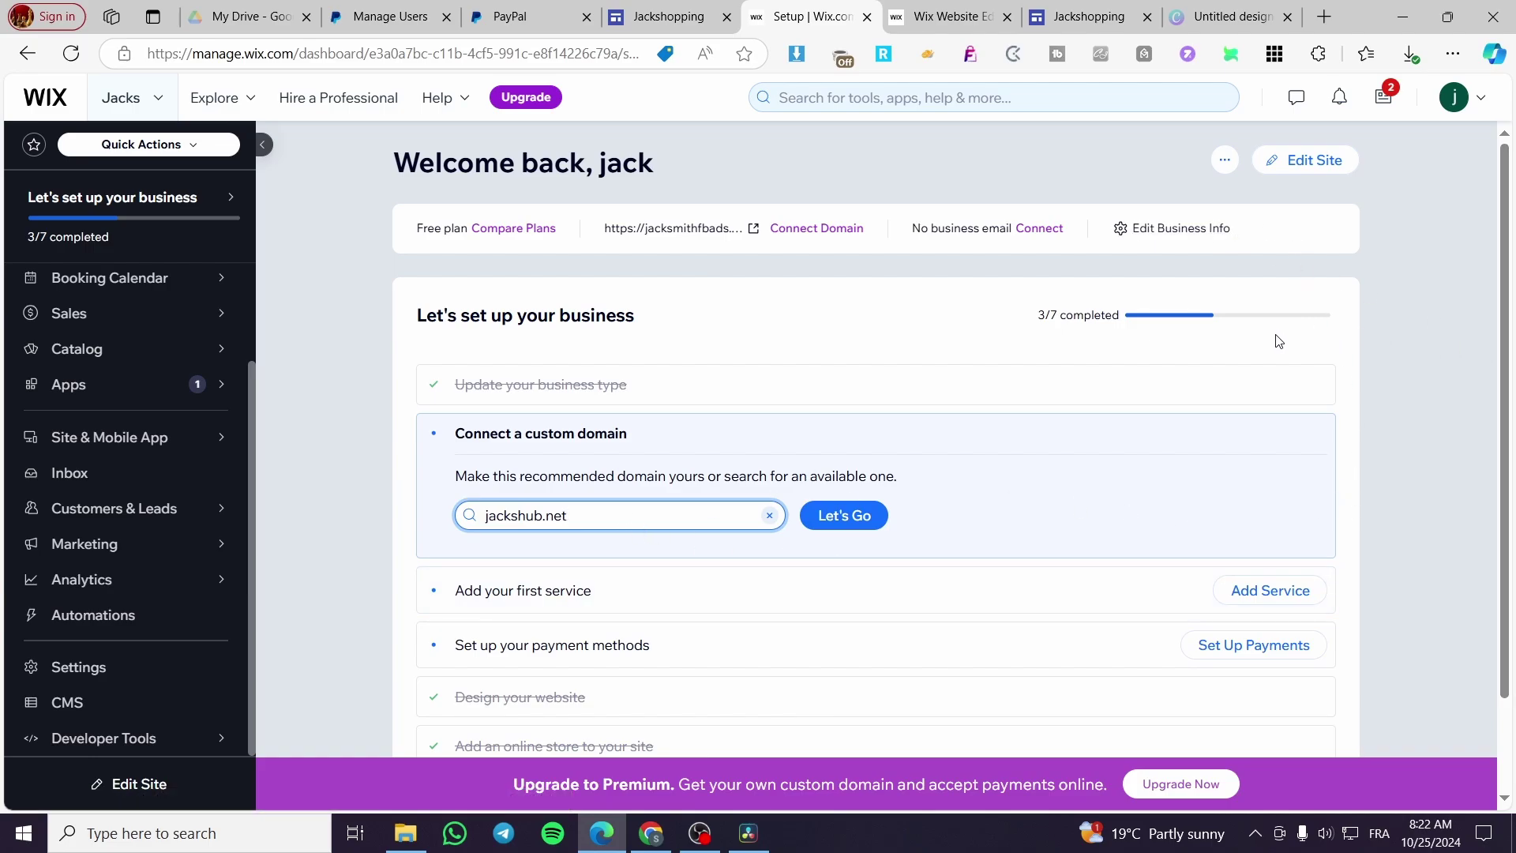
click(1040, 229)
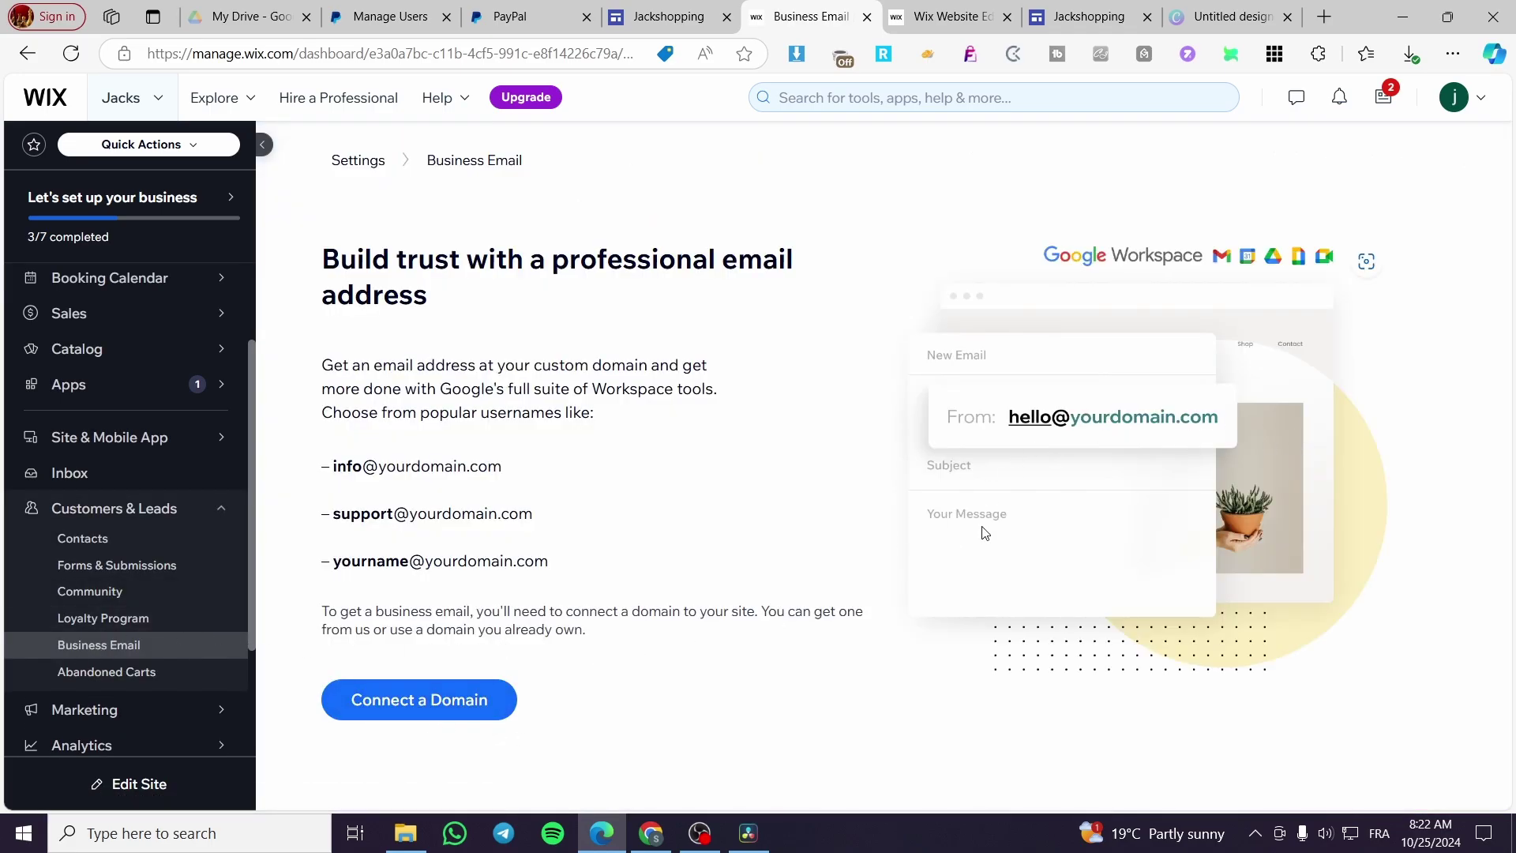
Step: Open the site's Automations page and show the automations under Installed for you
scroll(158, 624, down, 2)
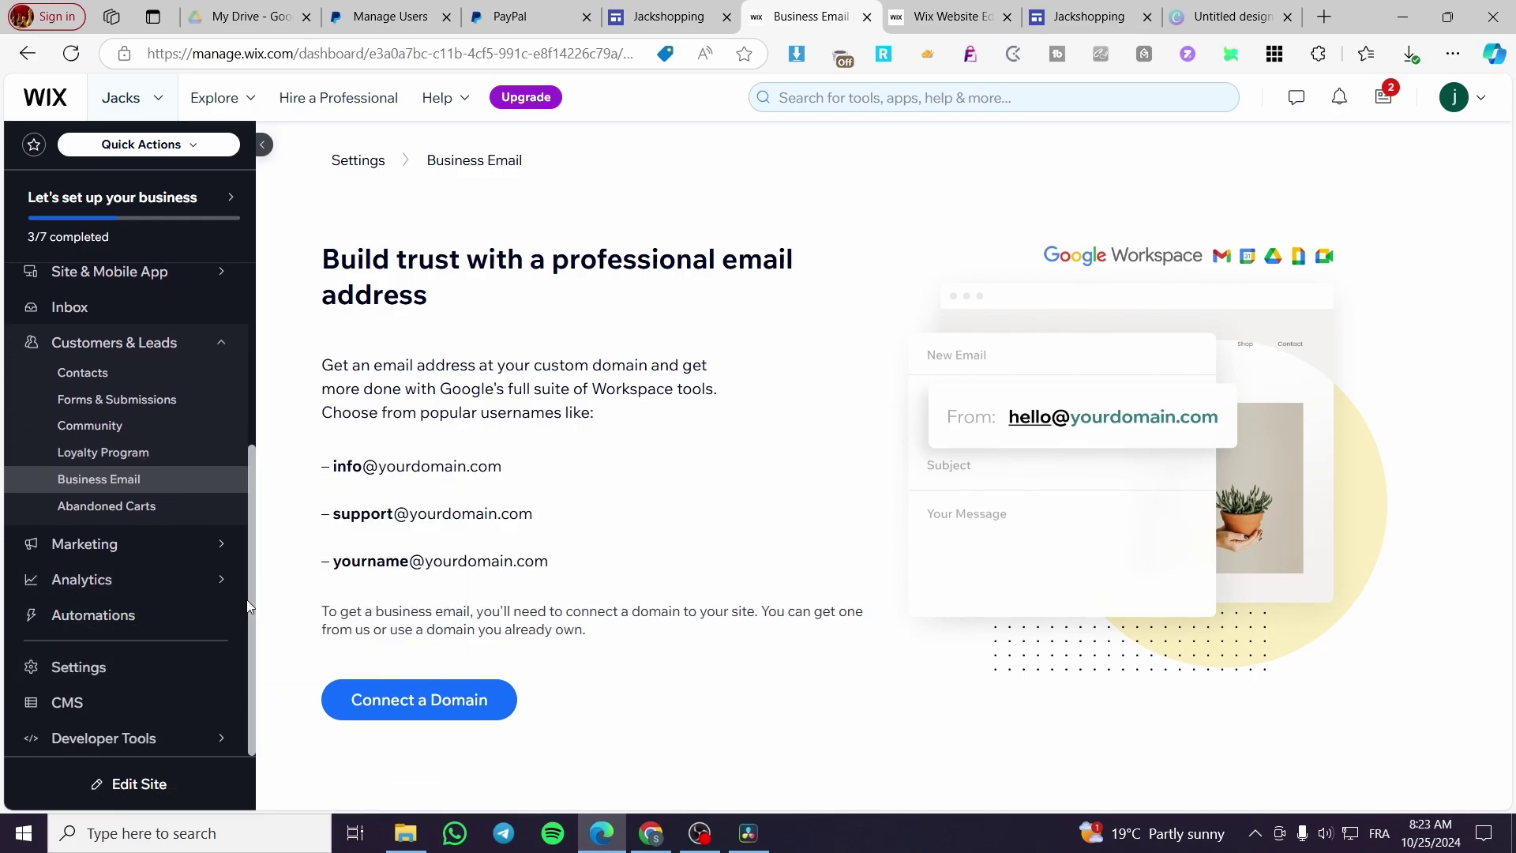
click(124, 624)
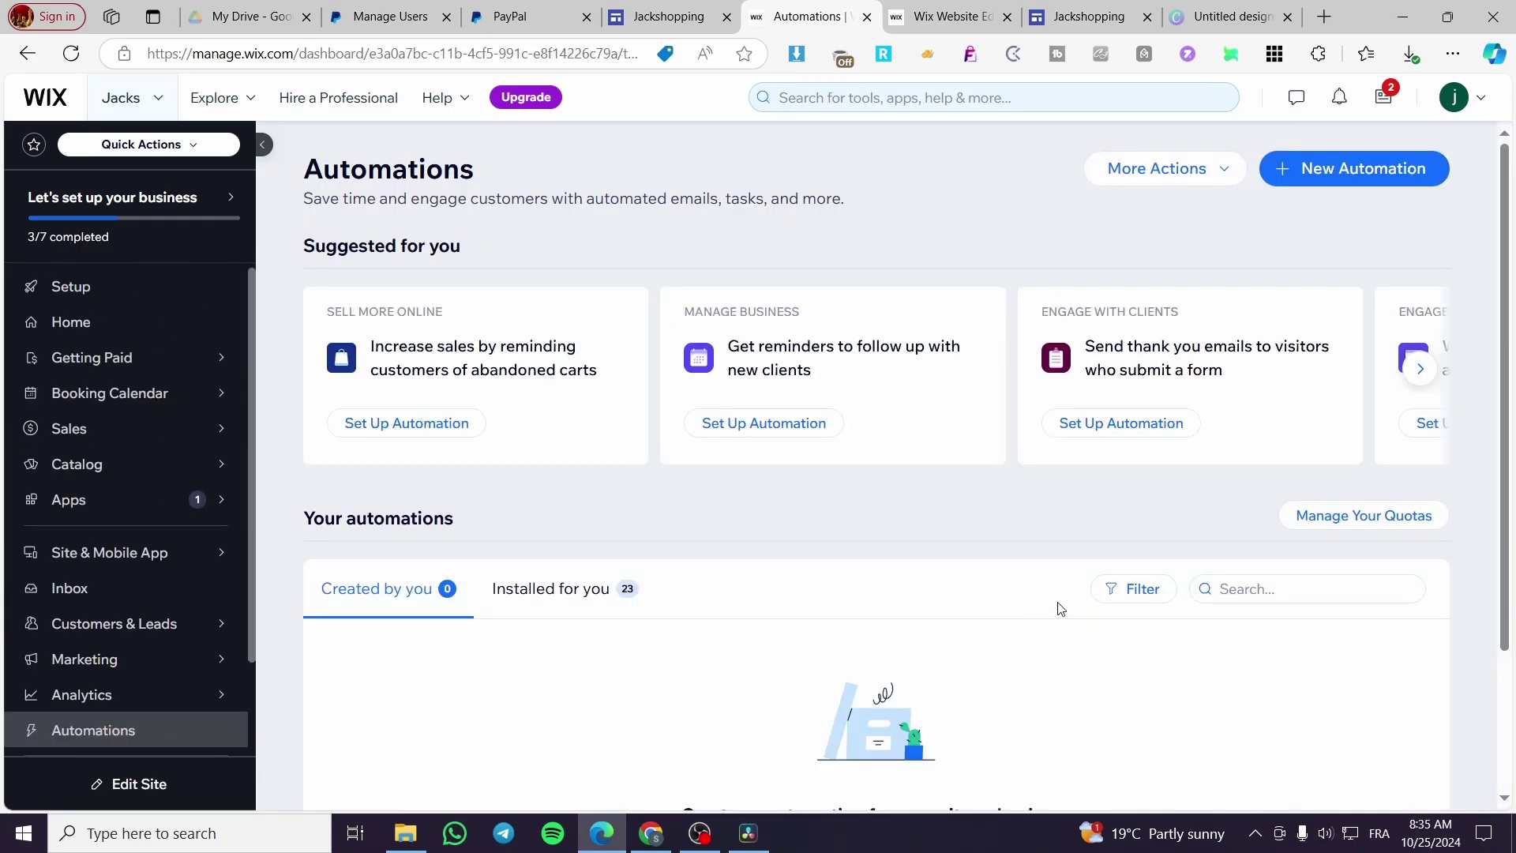
scroll(1135, 541, down, 2)
scroll(948, 552, up, 2)
click(566, 598)
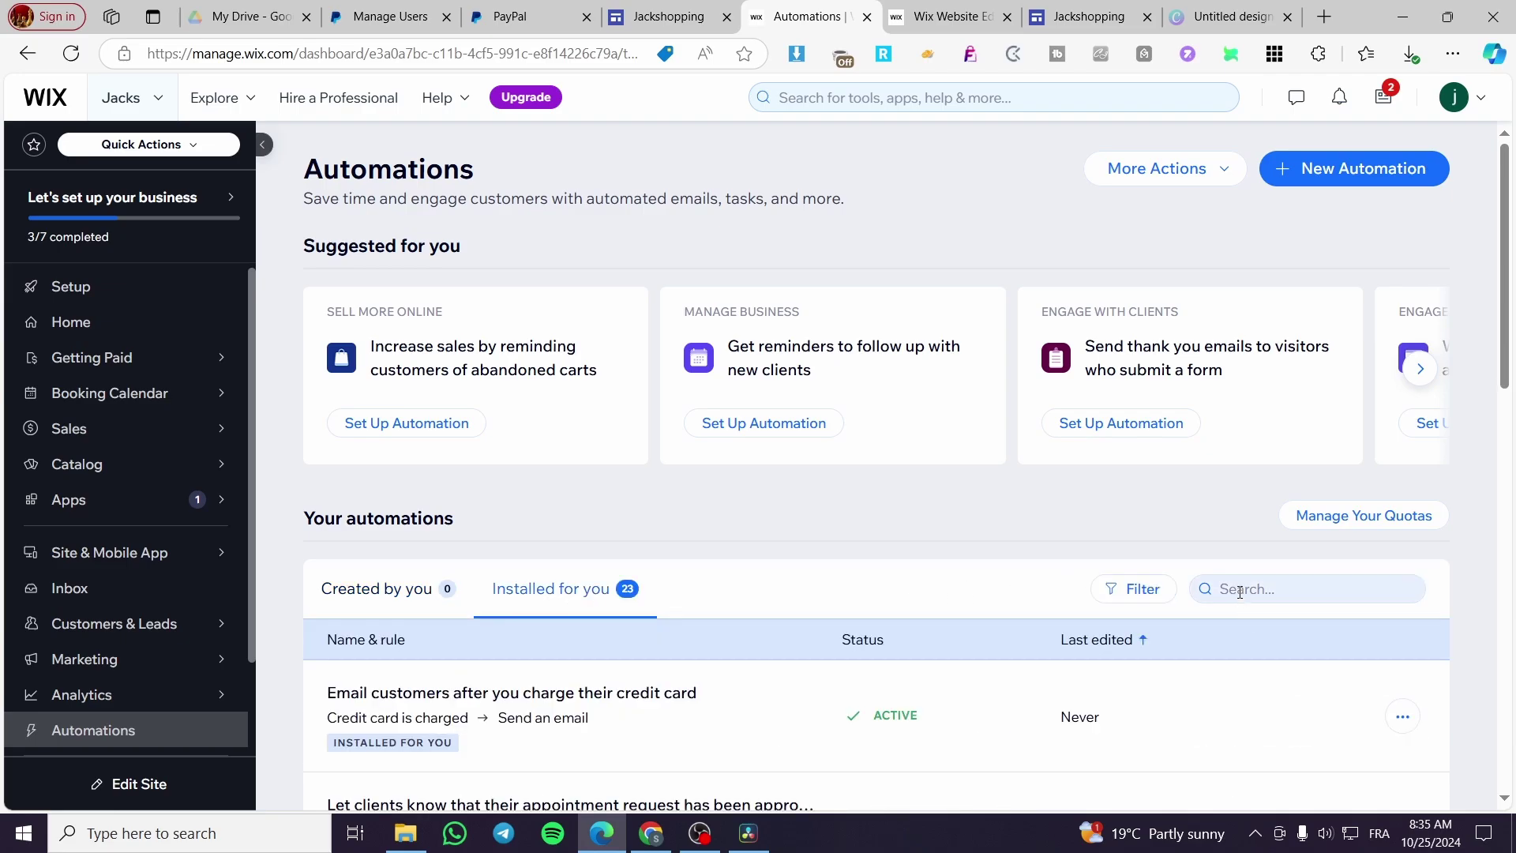
Step: Look through the suggested automations and the additional actions available for automations
scroll(1253, 514, down, 3)
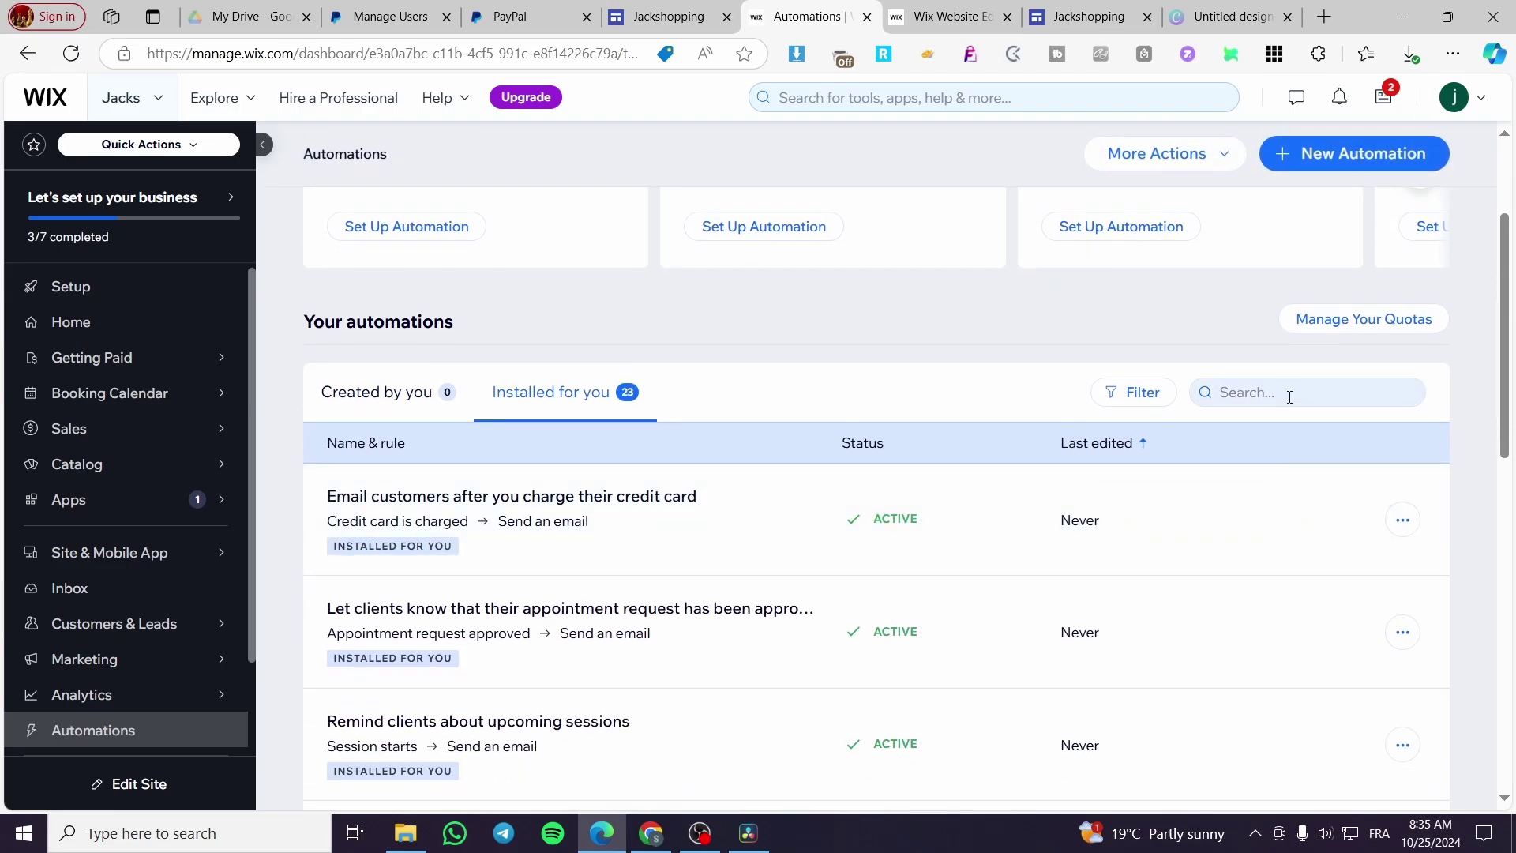
click(1288, 396)
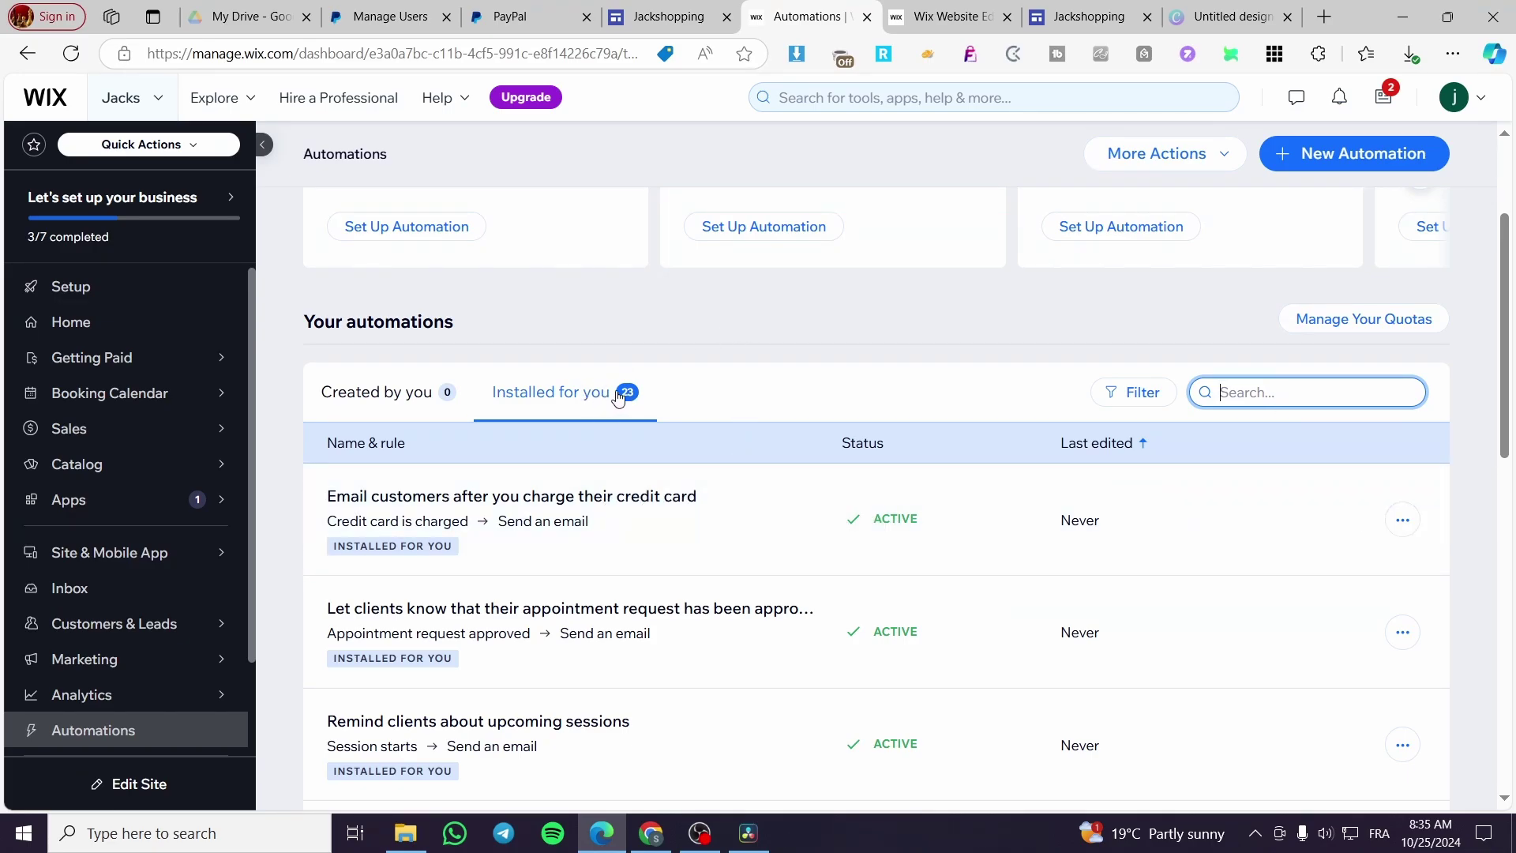
scroll(868, 378, up, 3)
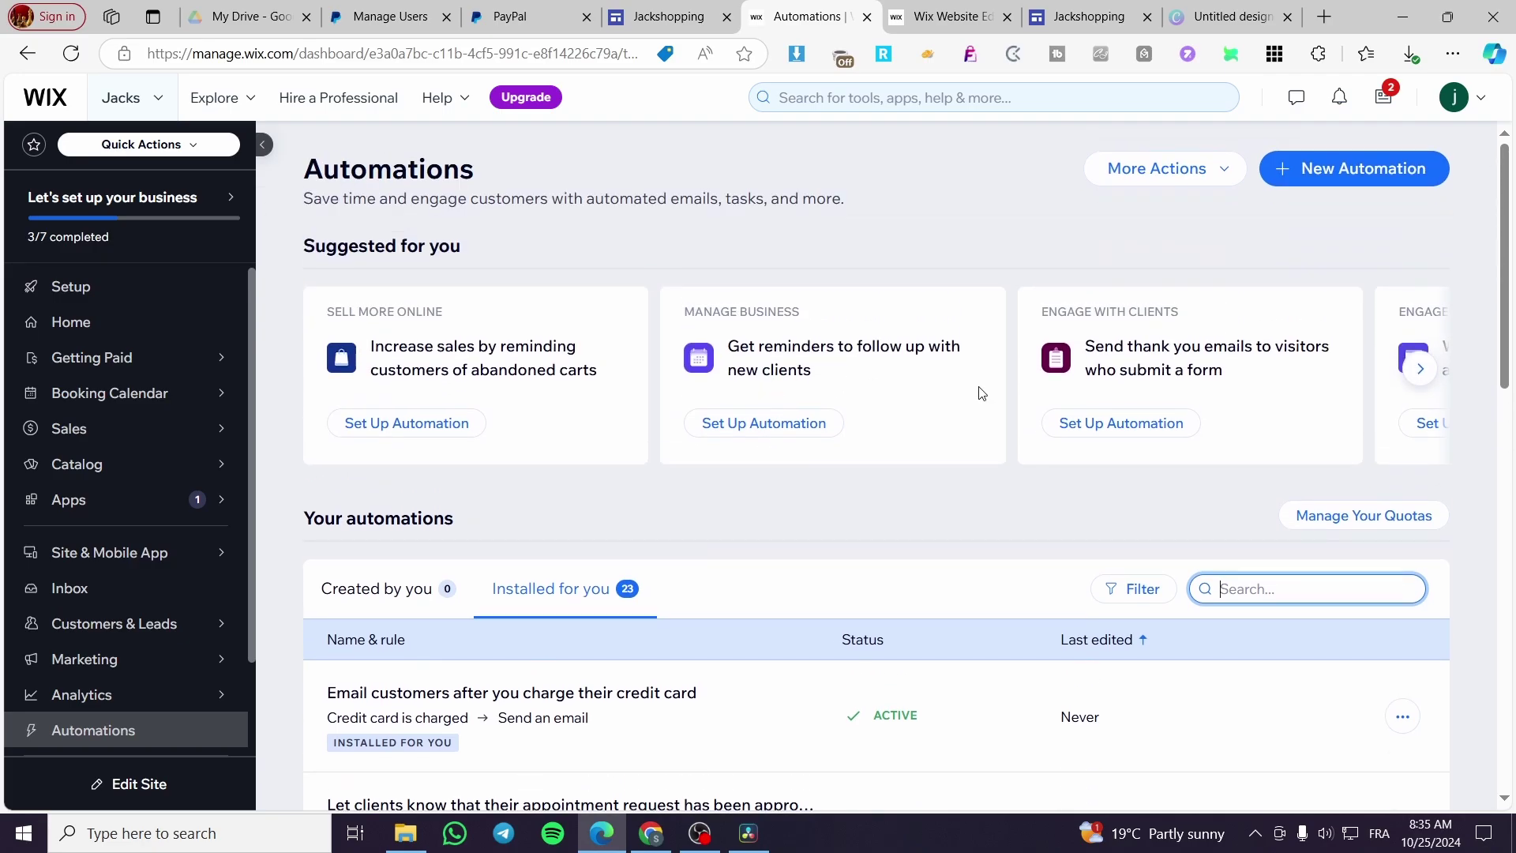
click(1419, 369)
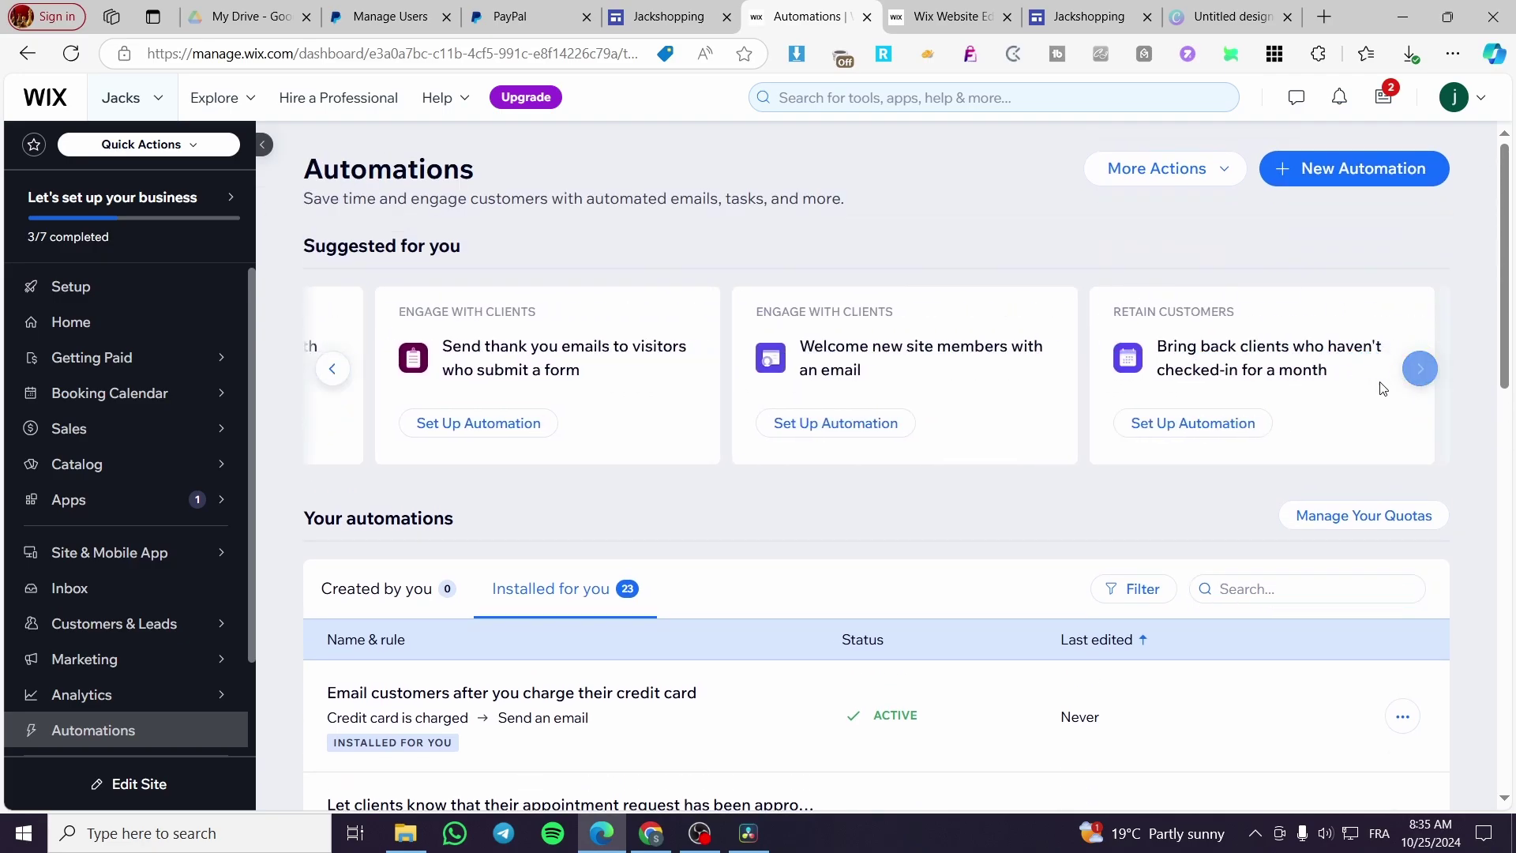
click(332, 369)
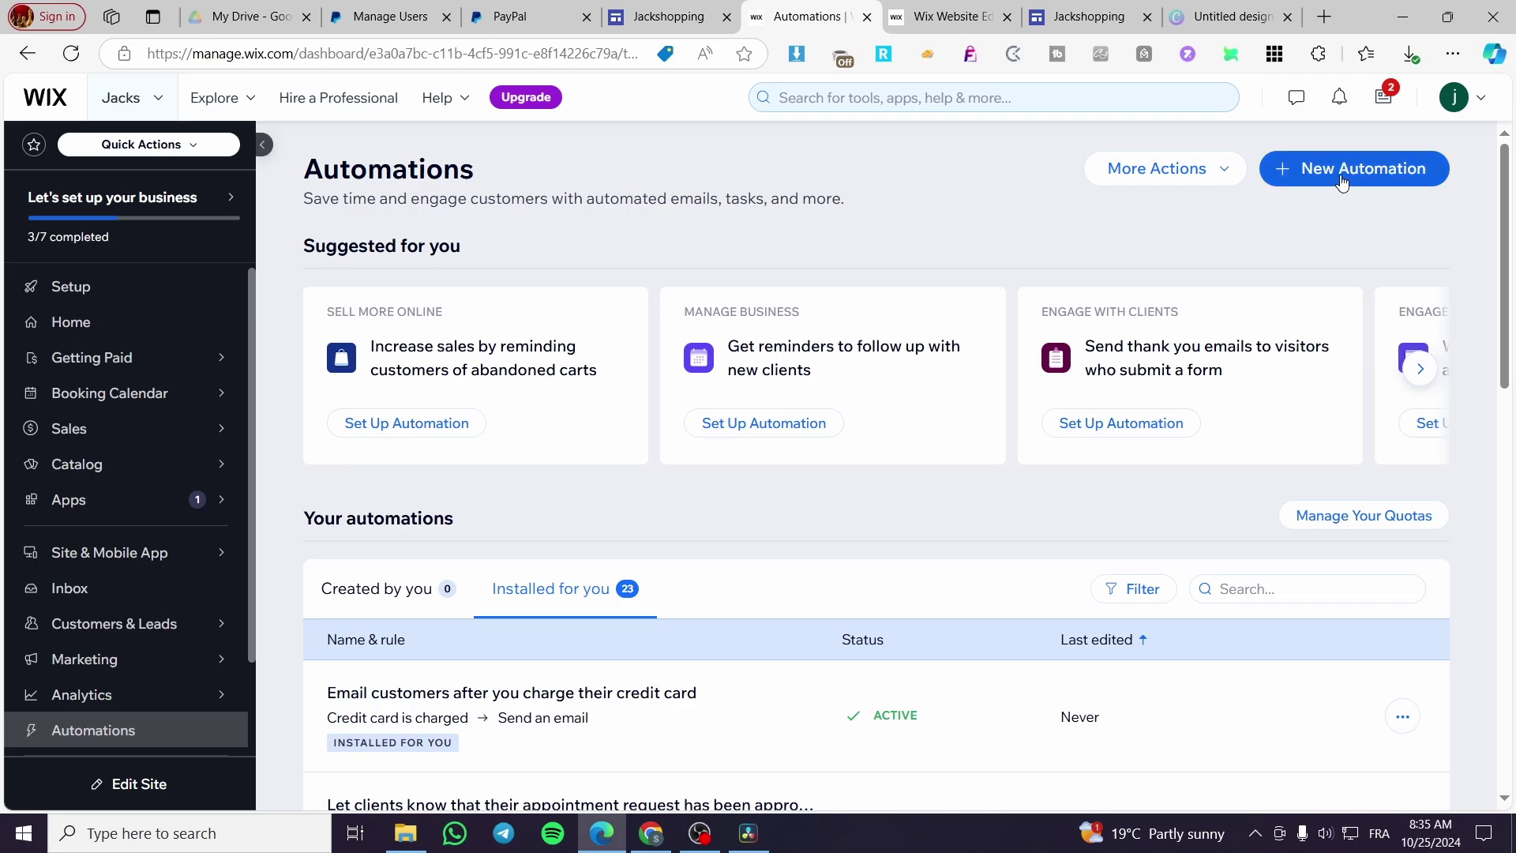
click(1240, 175)
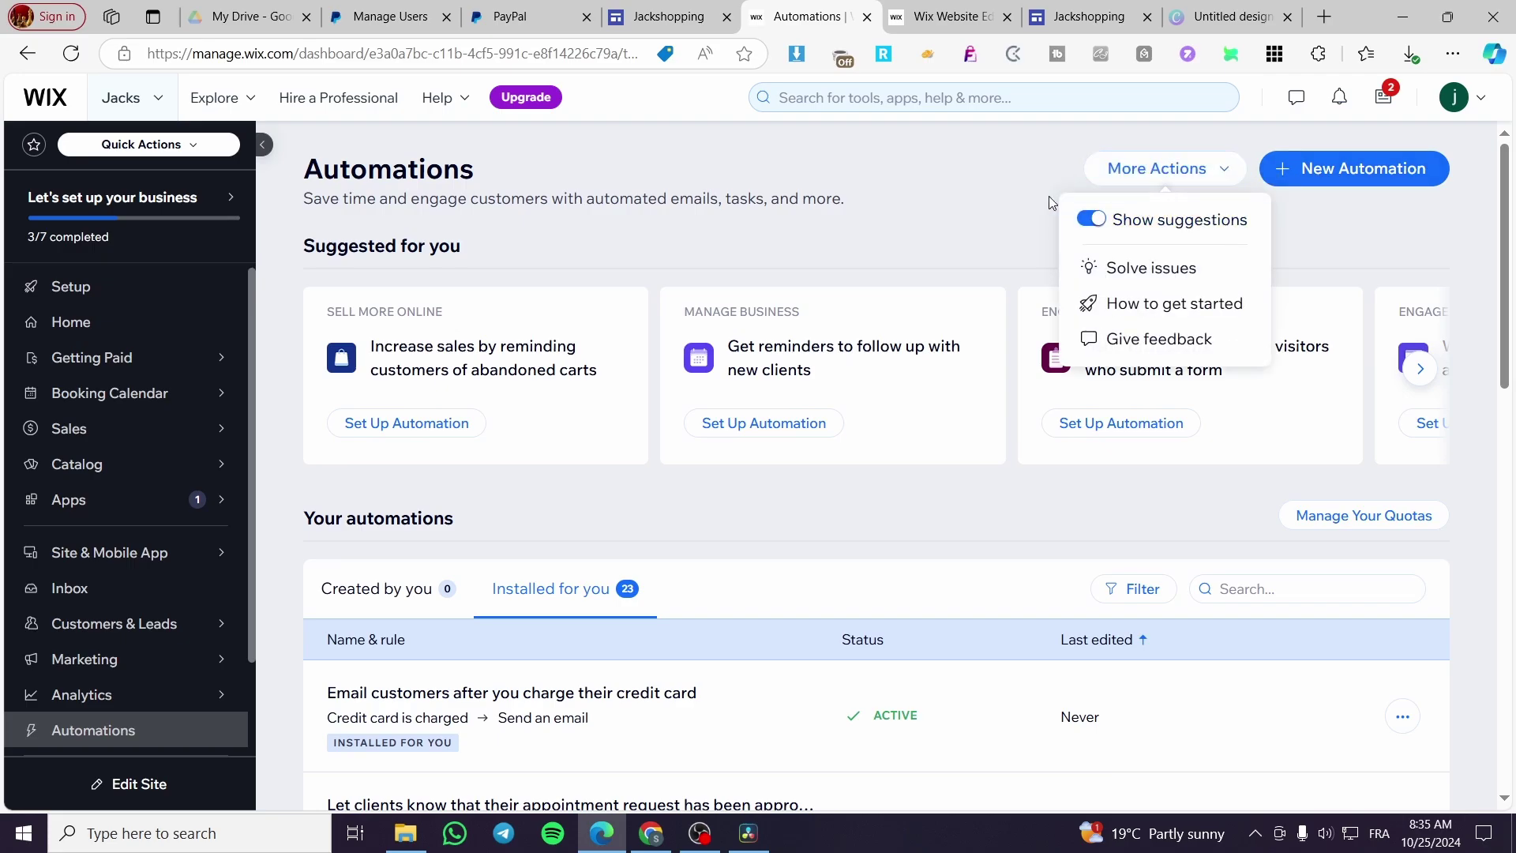
click(1021, 191)
Step: Examine the names and trigger rules of the automations installed for the site
scroll(749, 509, down, 6)
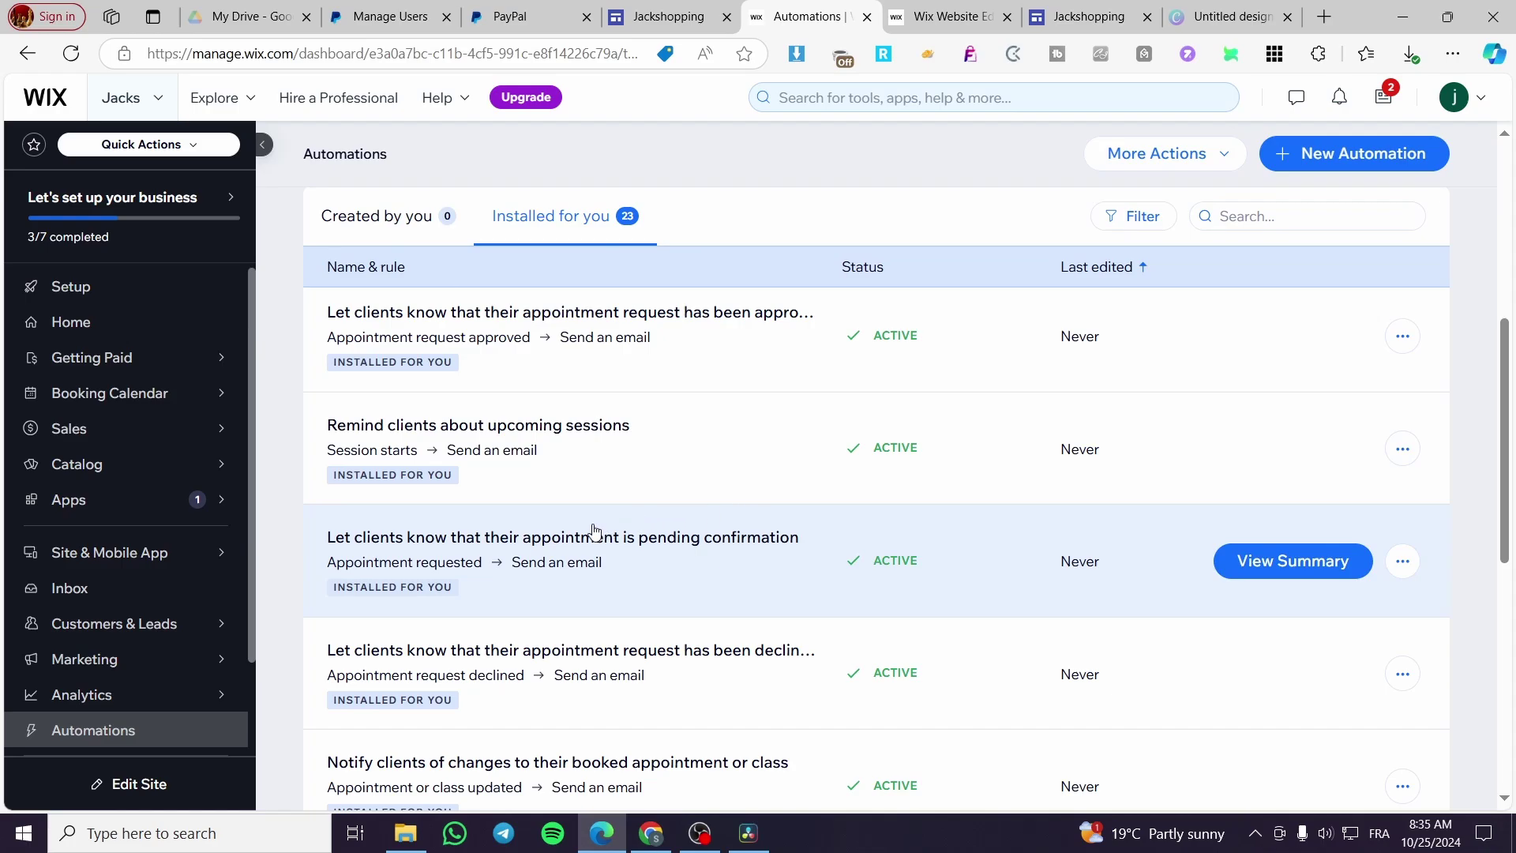
scroll(731, 521, up, 2)
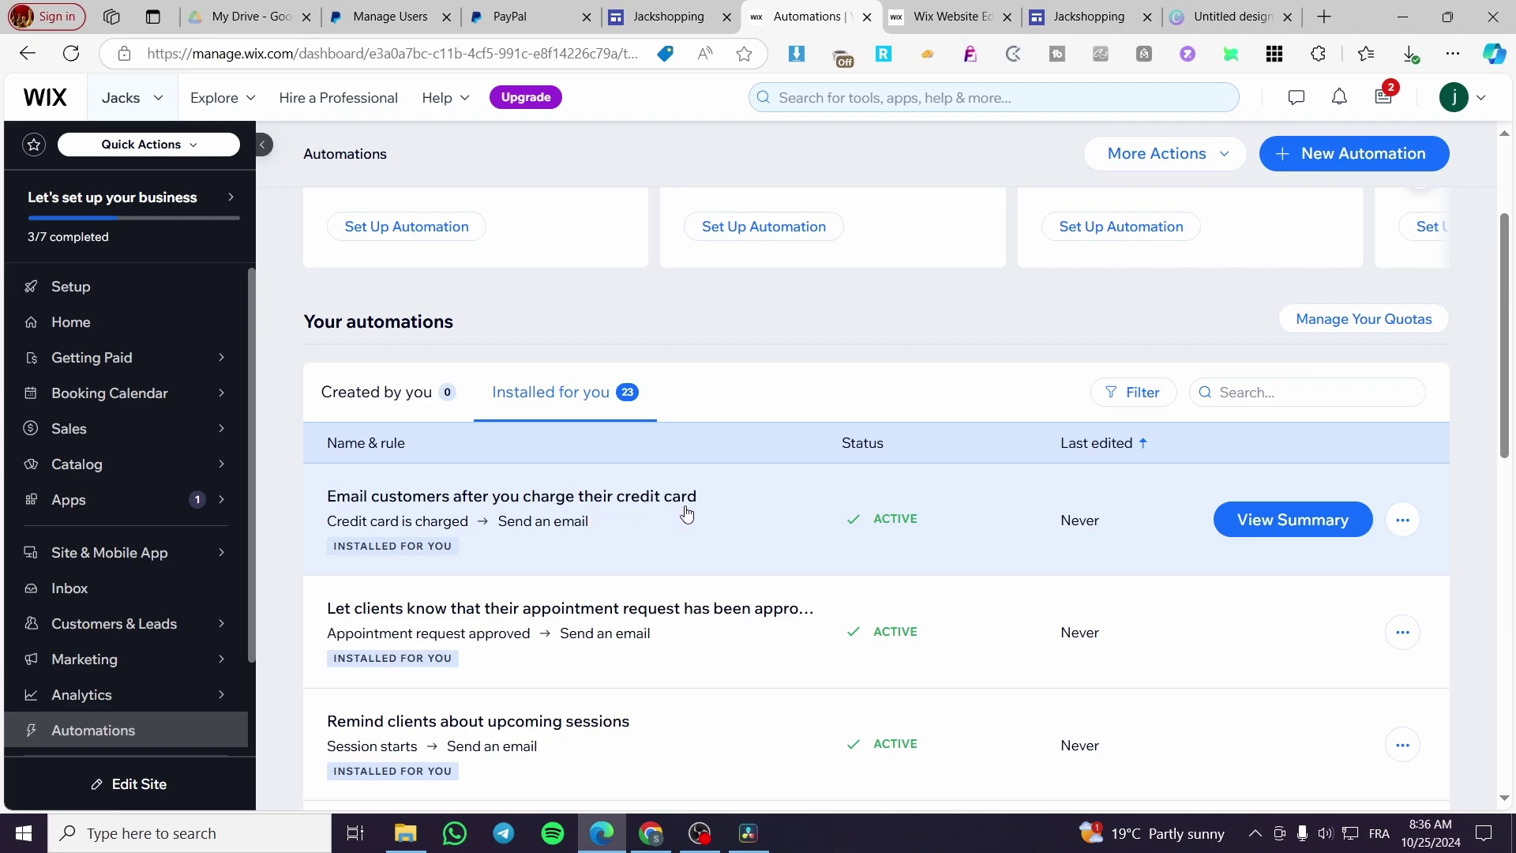
scroll(688, 501, down, 2)
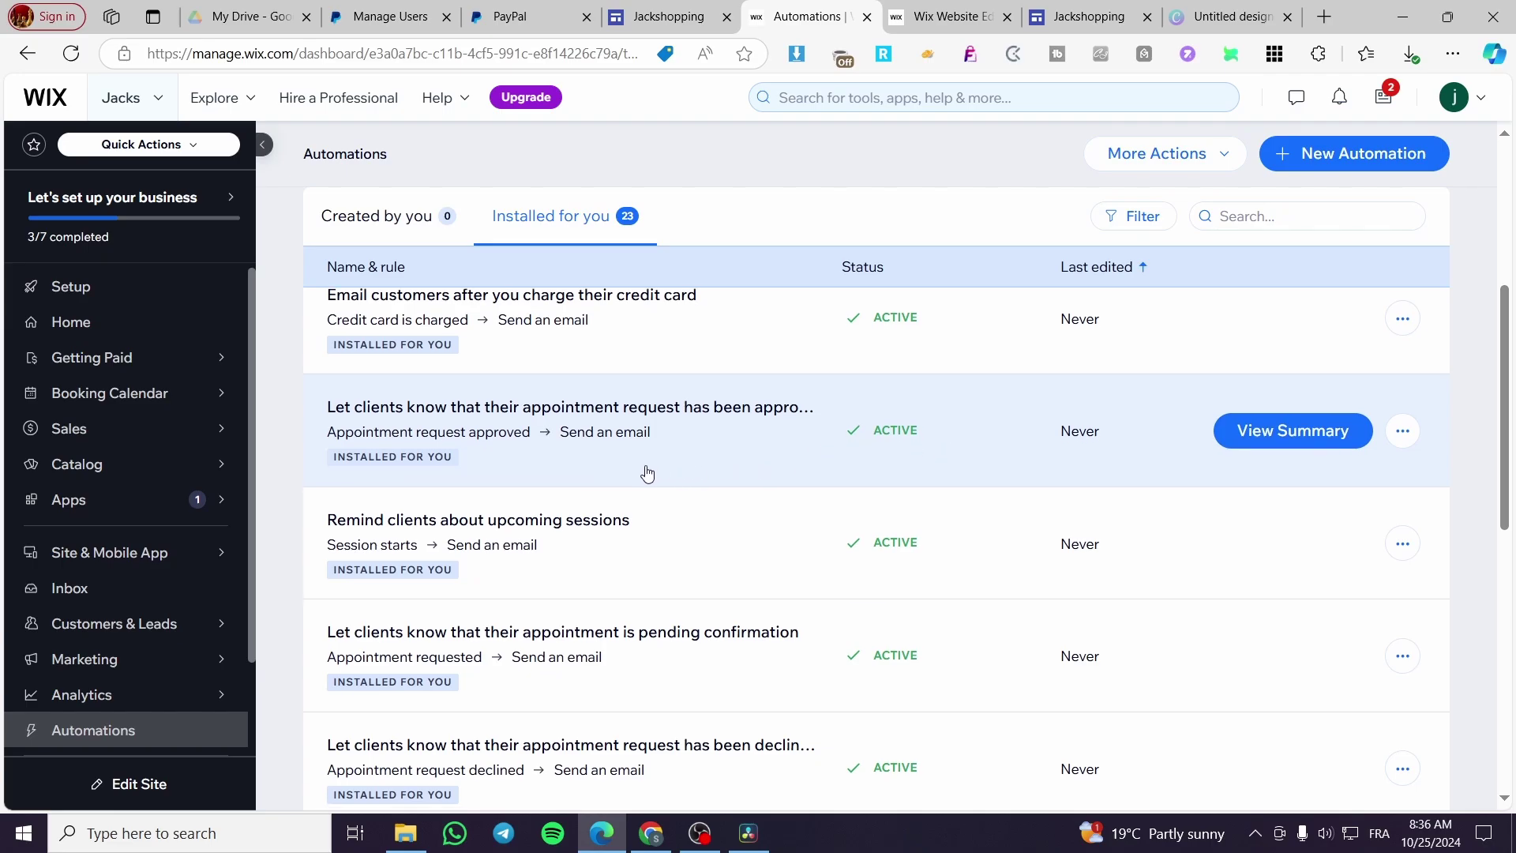
scroll(640, 478, down, 3)
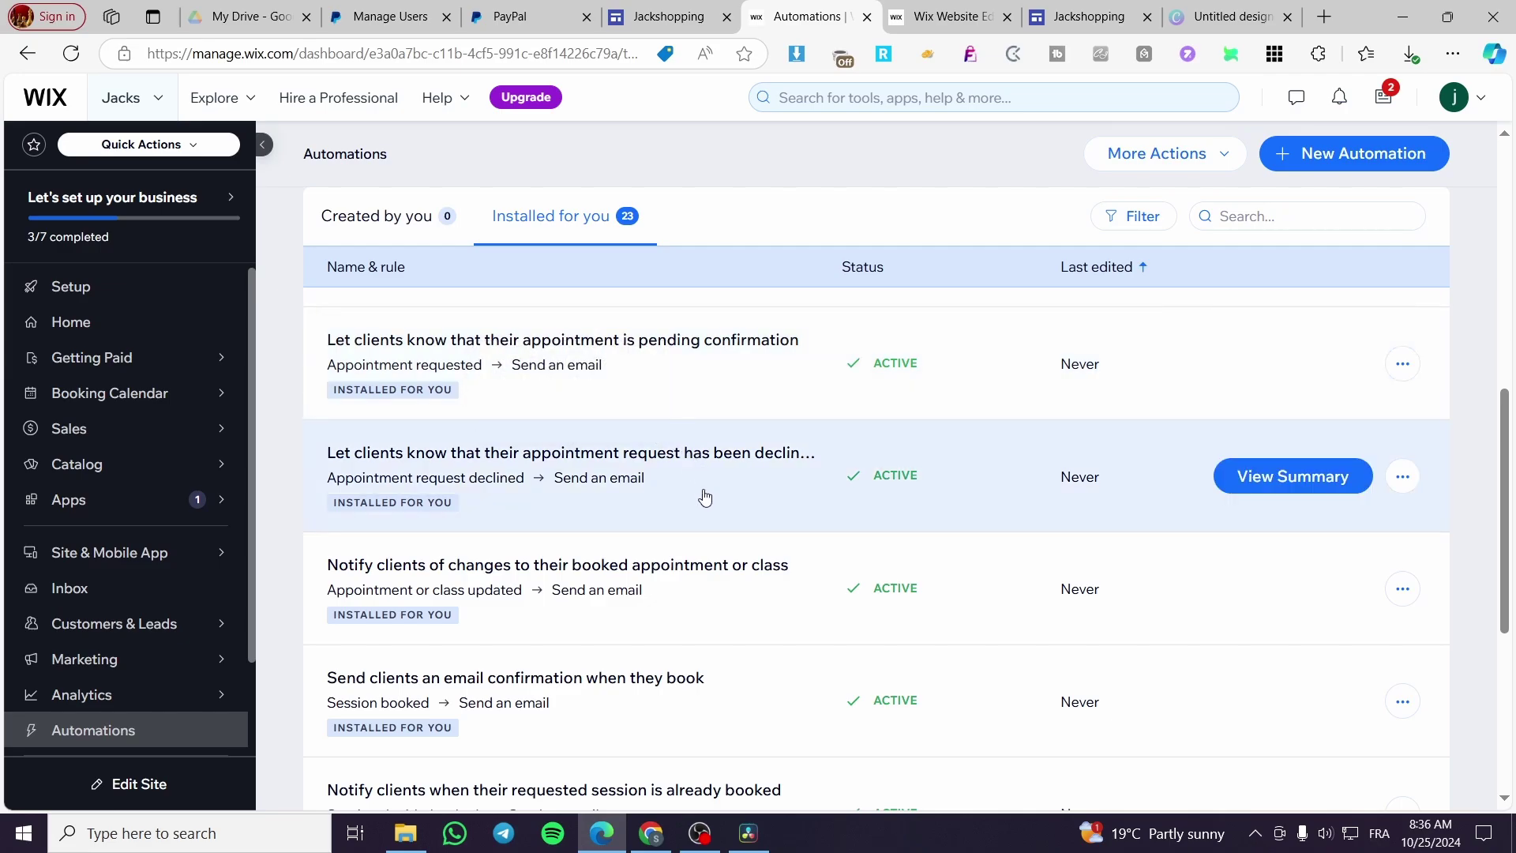
scroll(723, 556, down, 2)
scroll(725, 559, up, 10)
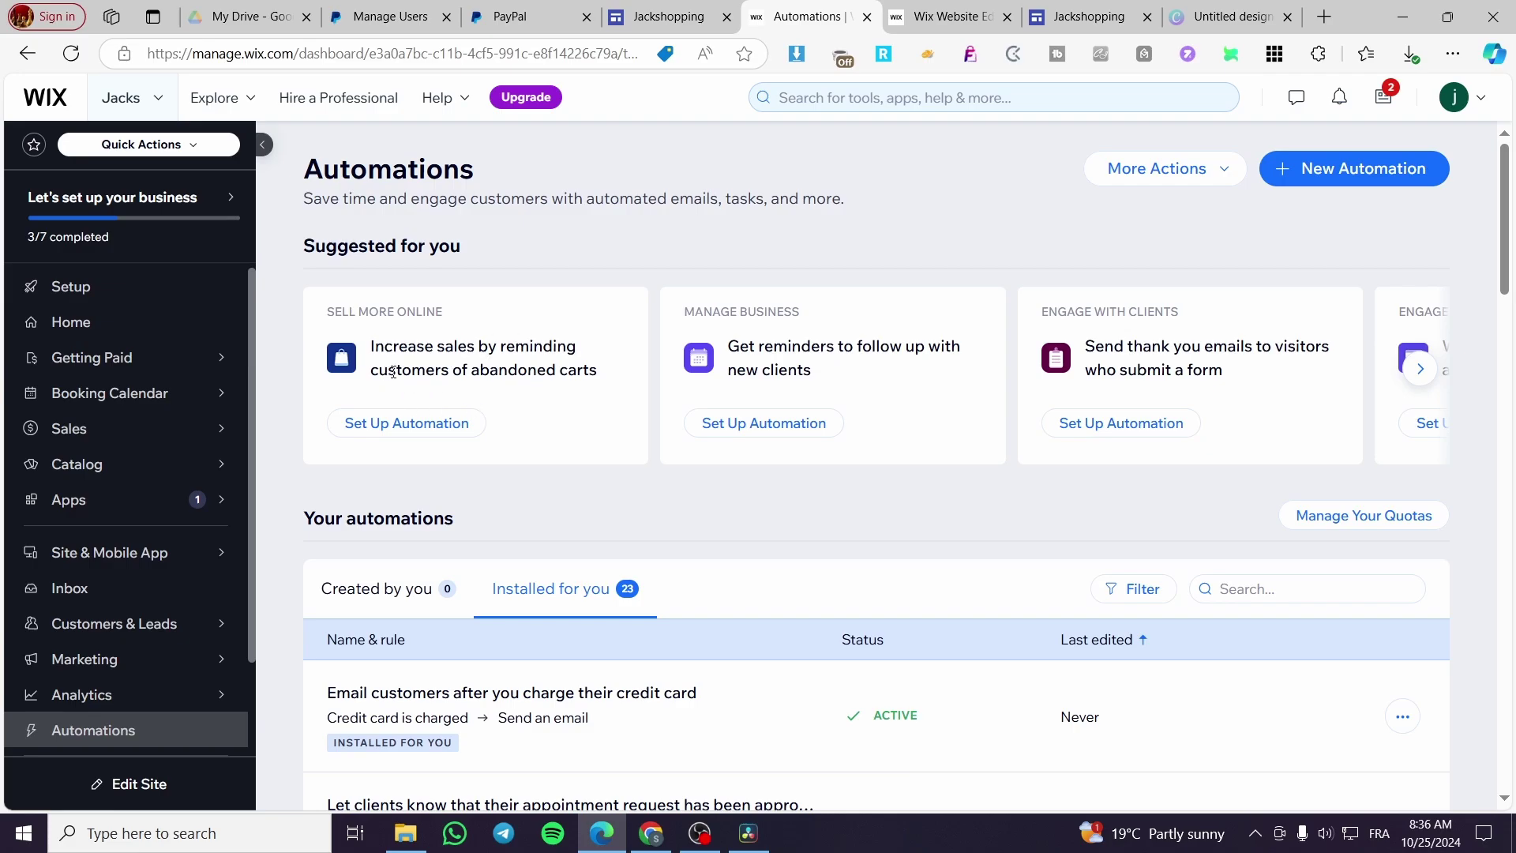
Step: Set up the suggested automation that reminds customers of abandoned carts and dismiss the builder's welcome message
drag(387, 378, 598, 373)
click(588, 411)
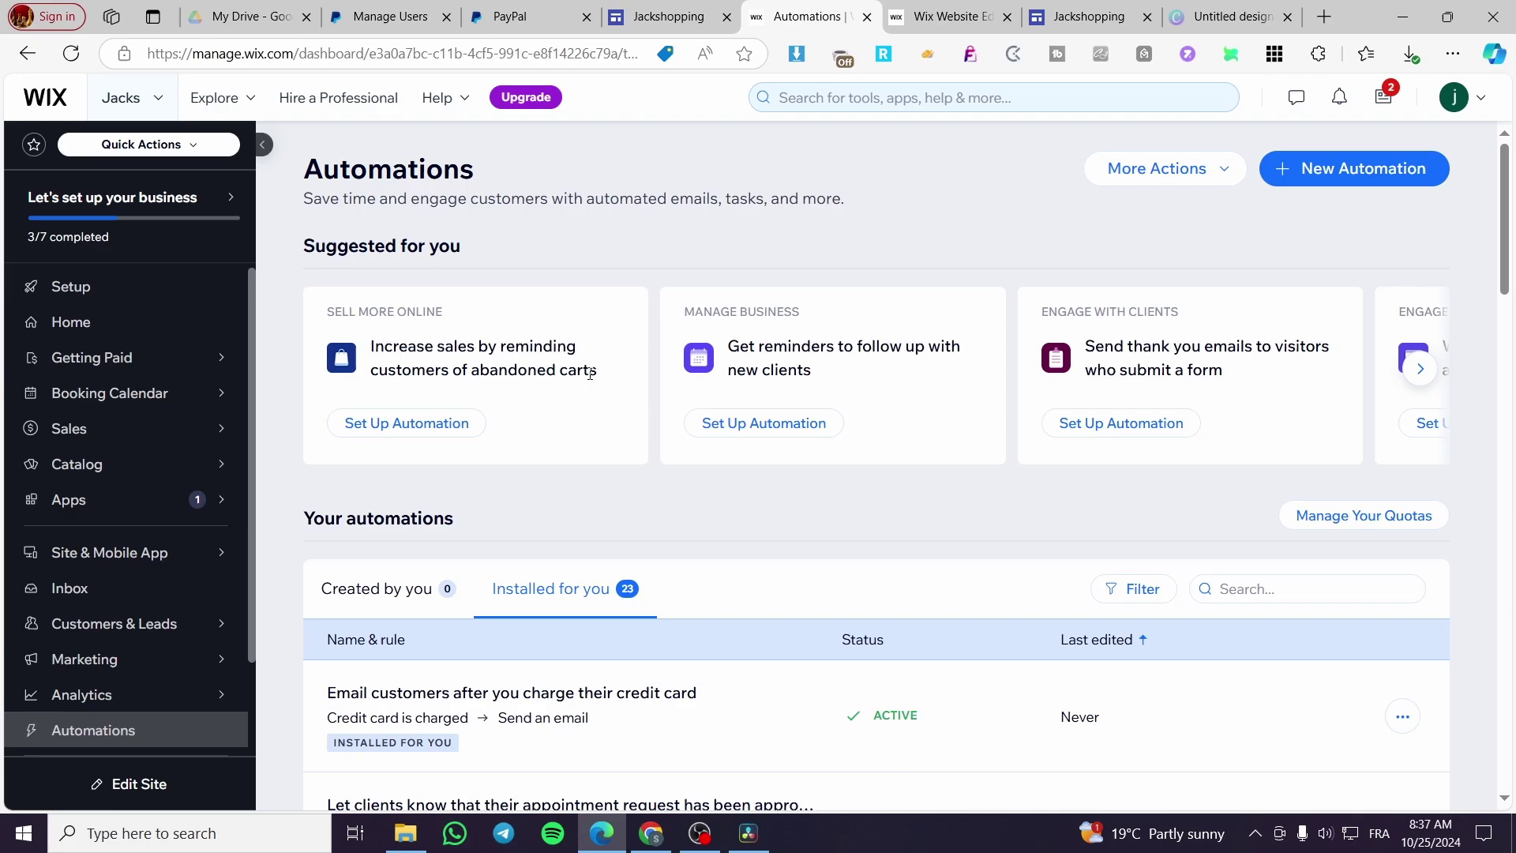
click(415, 424)
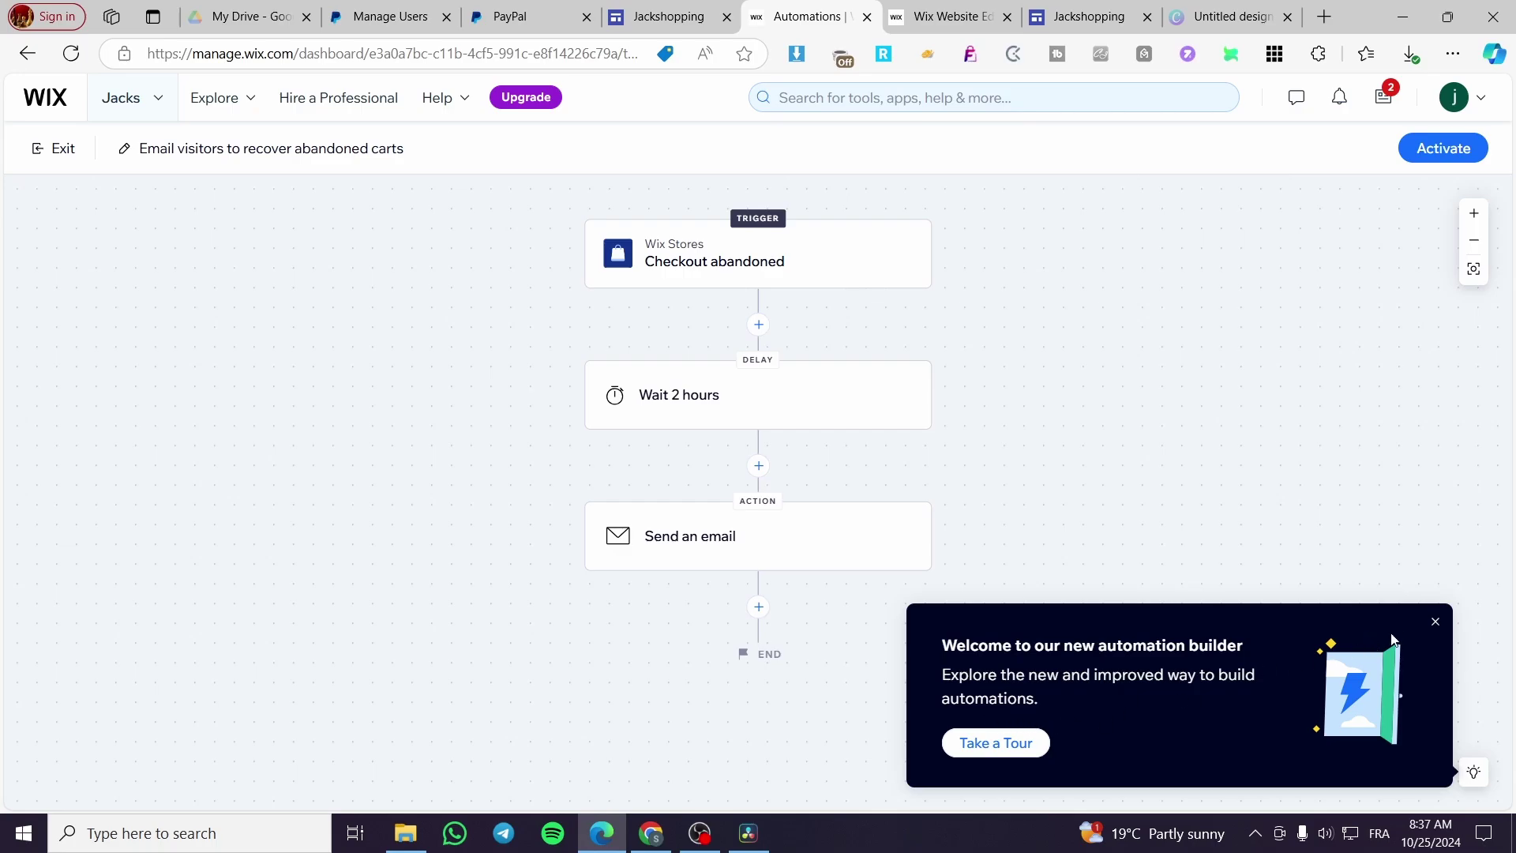
click(1436, 623)
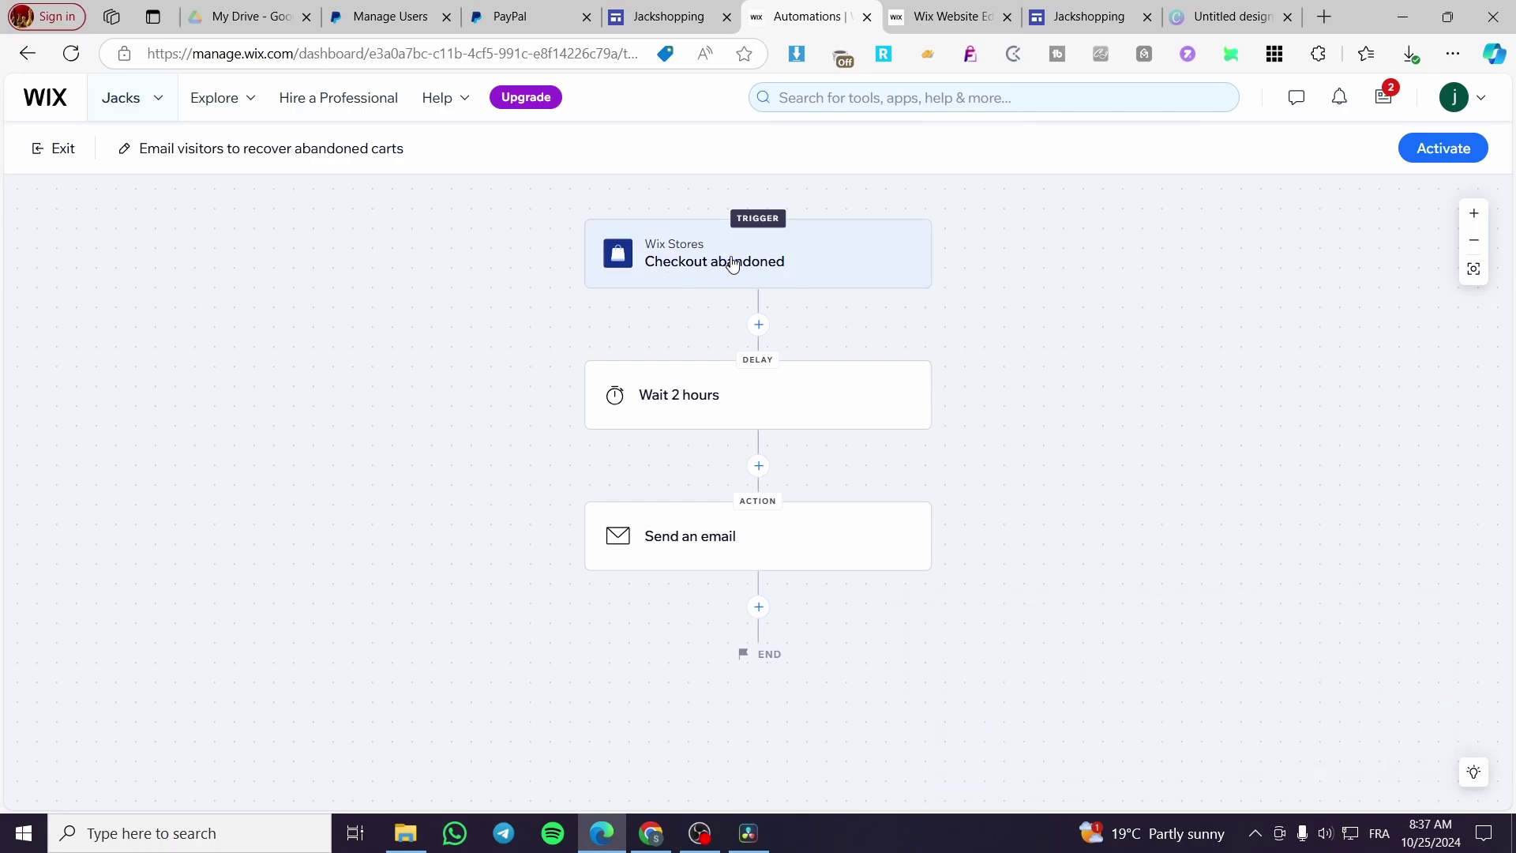
Step: Apply the Checkout abandoned trigger with Trigger once per person left off, and reopen its settings
click(861, 258)
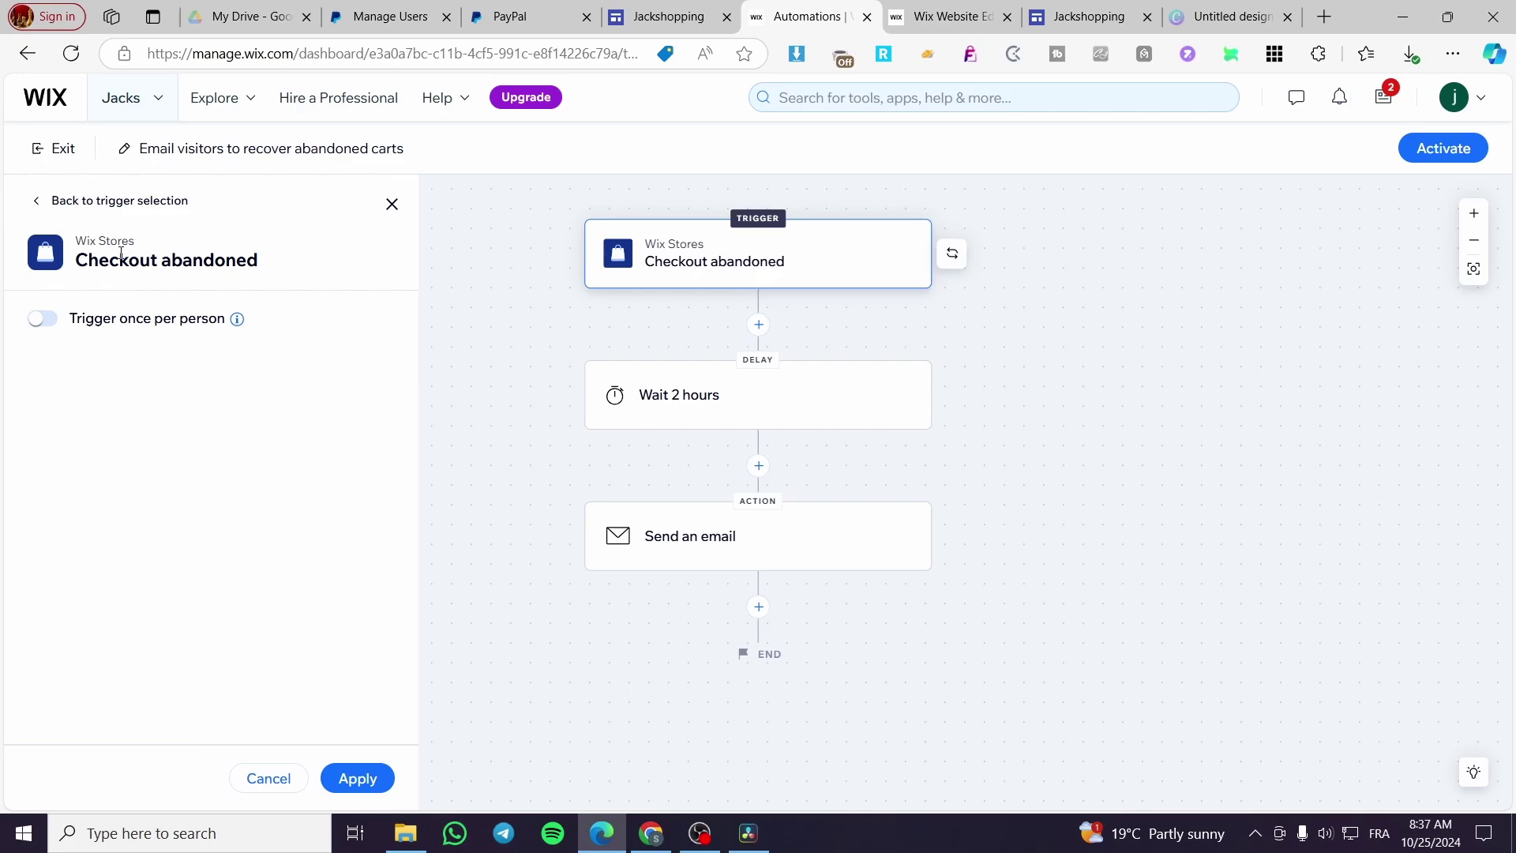
click(361, 780)
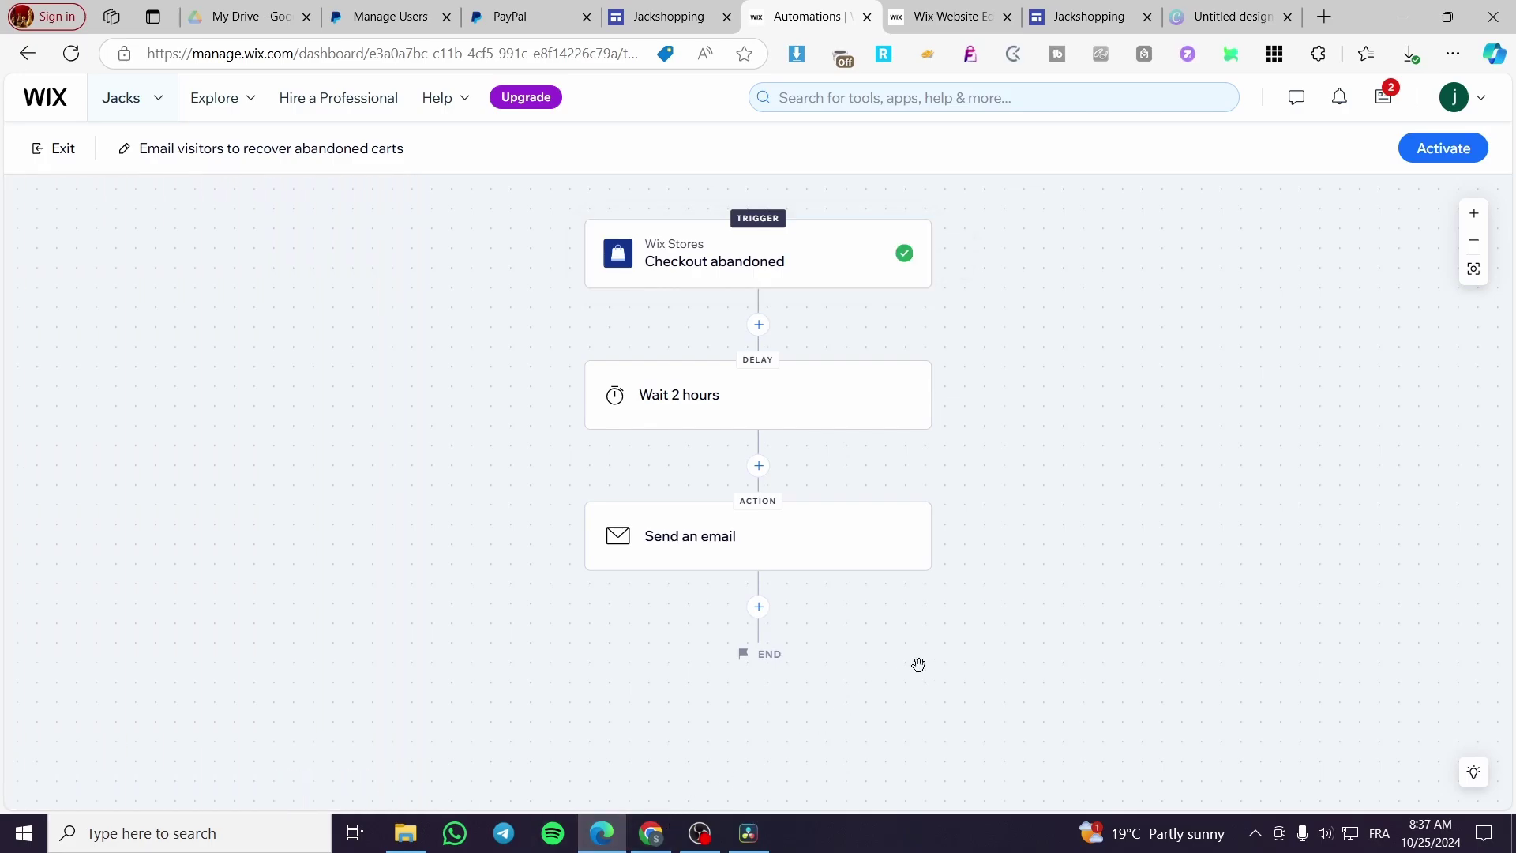
click(913, 263)
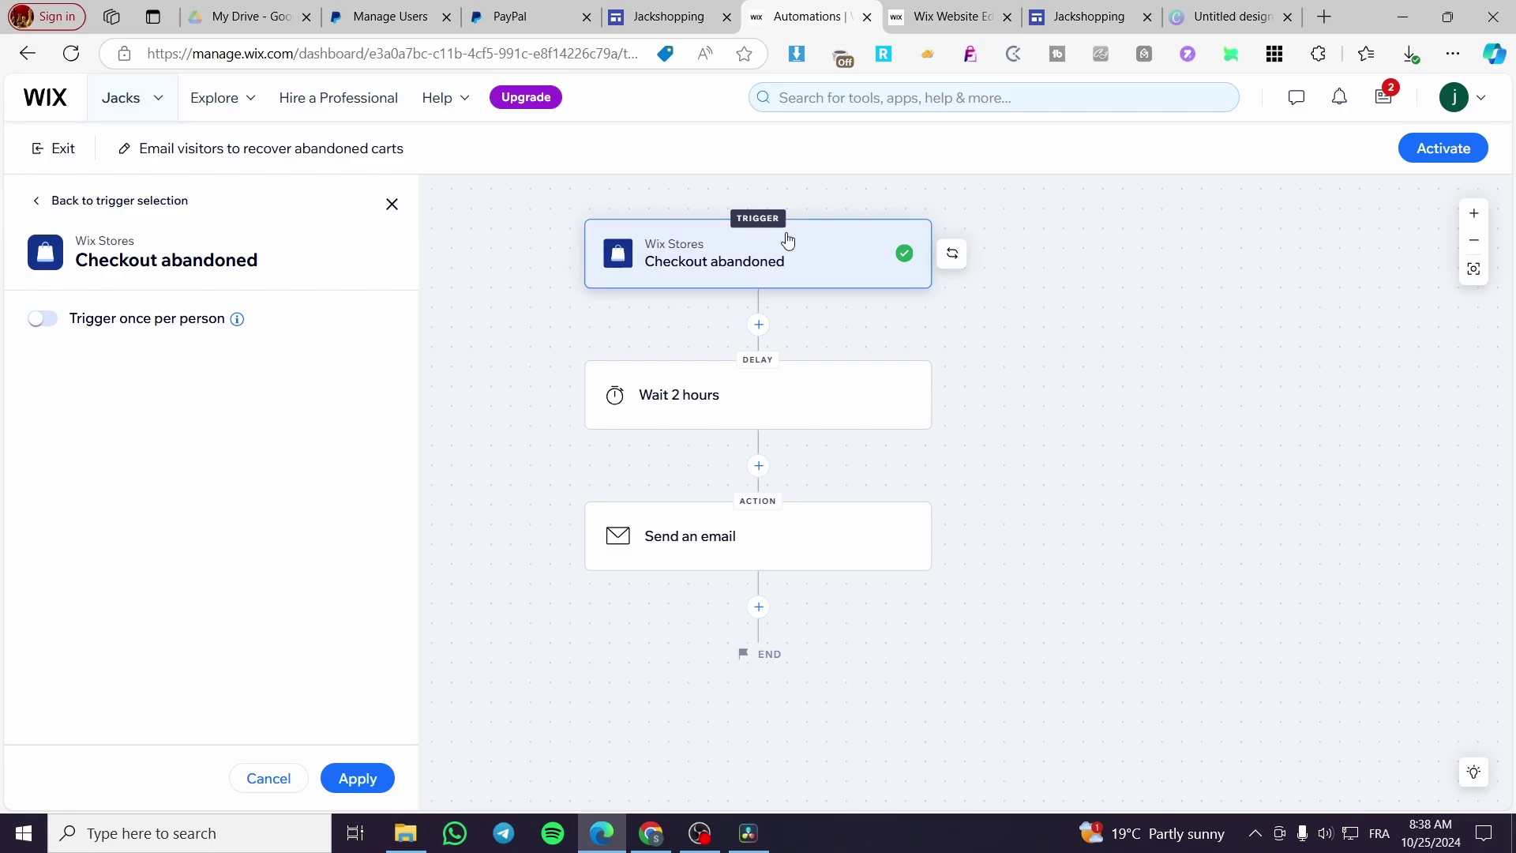
Step: Set the automation's delay to 1 hour
click(722, 397)
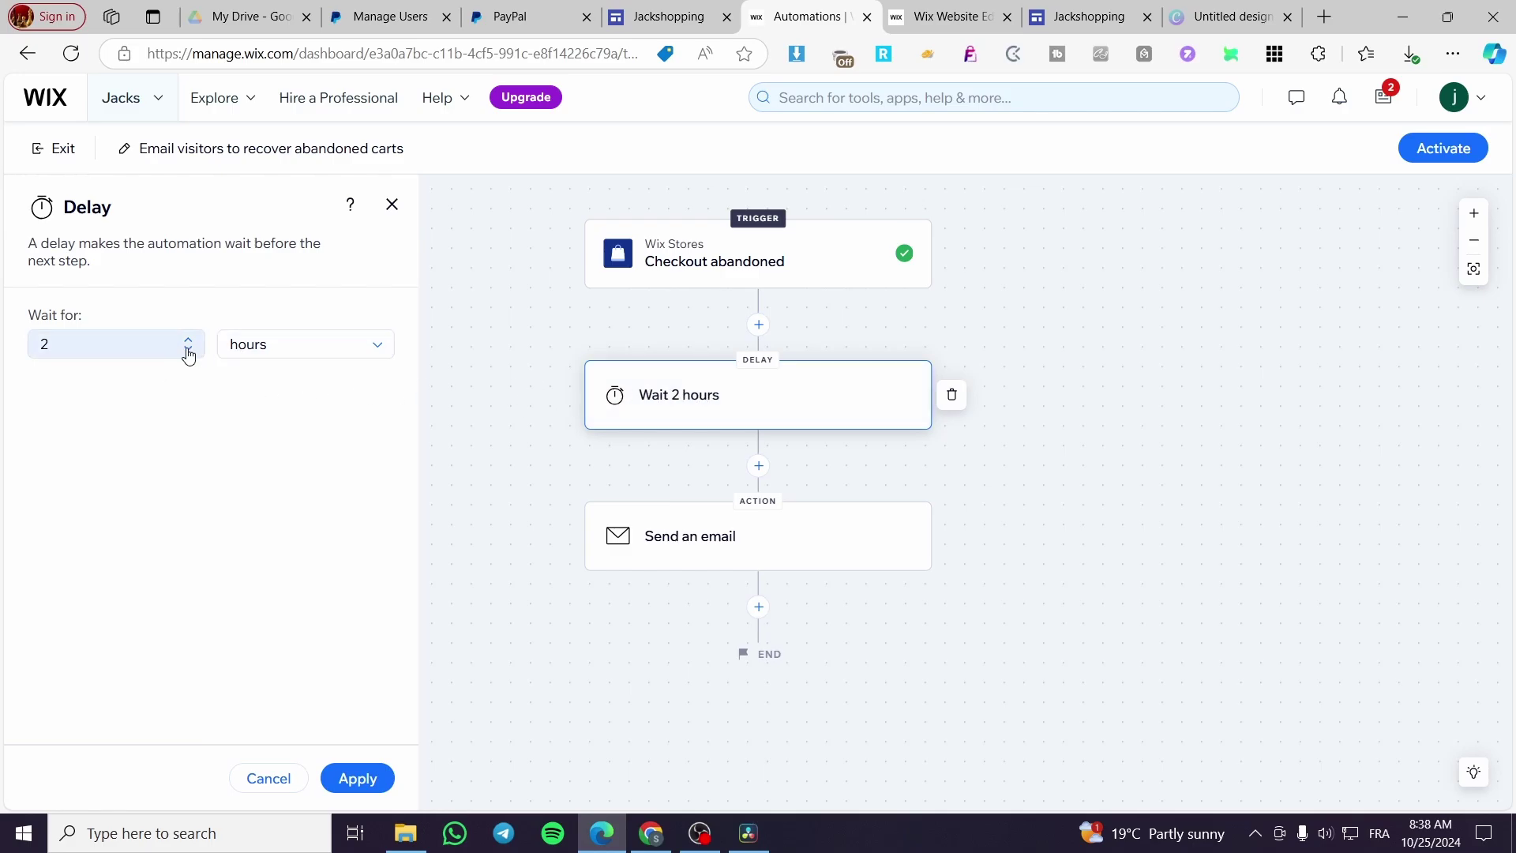
click(285, 349)
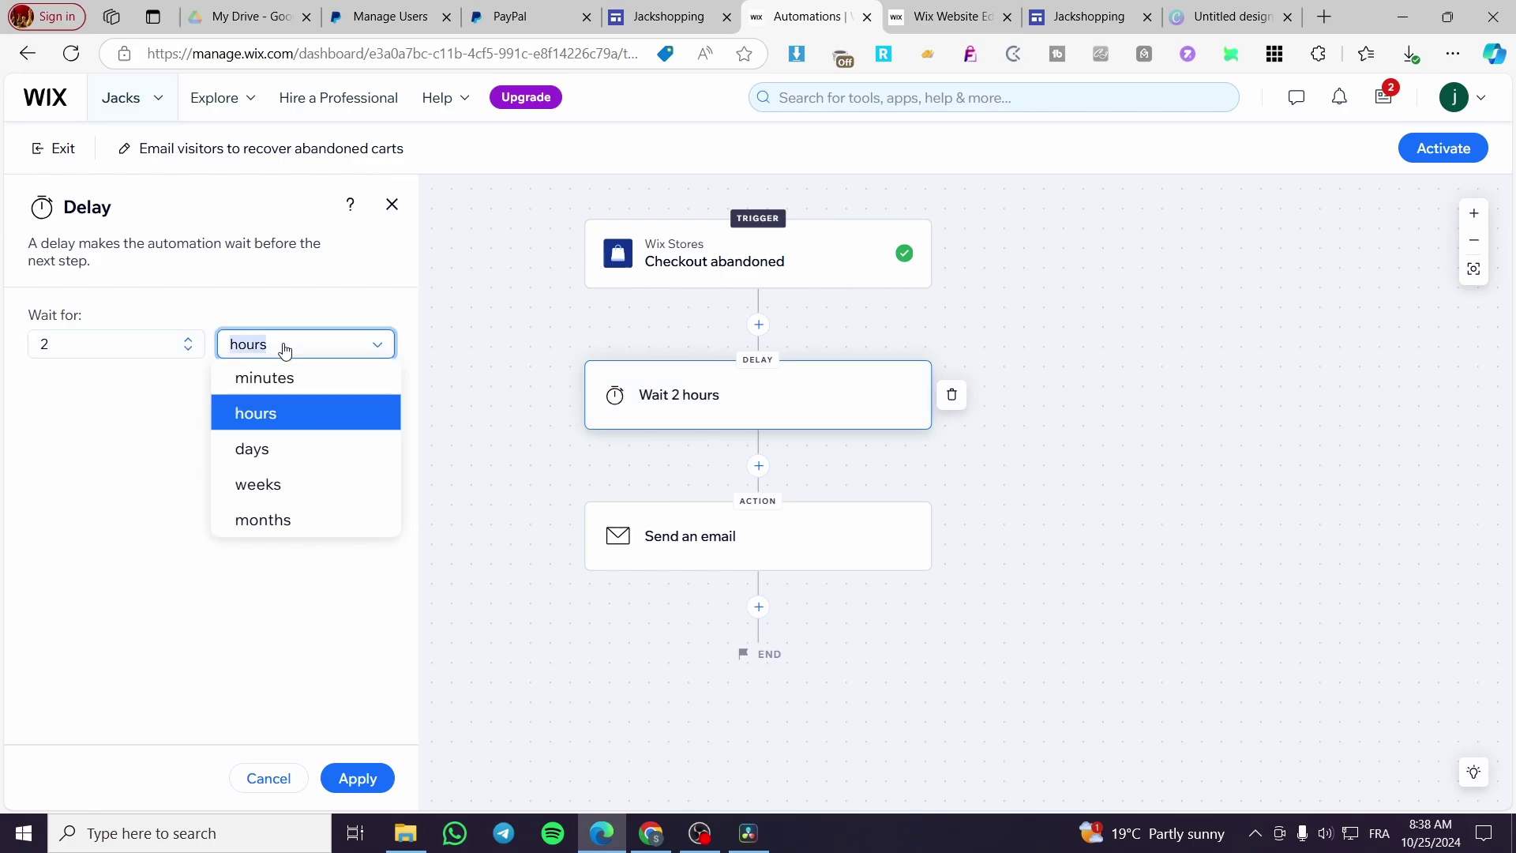
click(87, 347)
text(1)
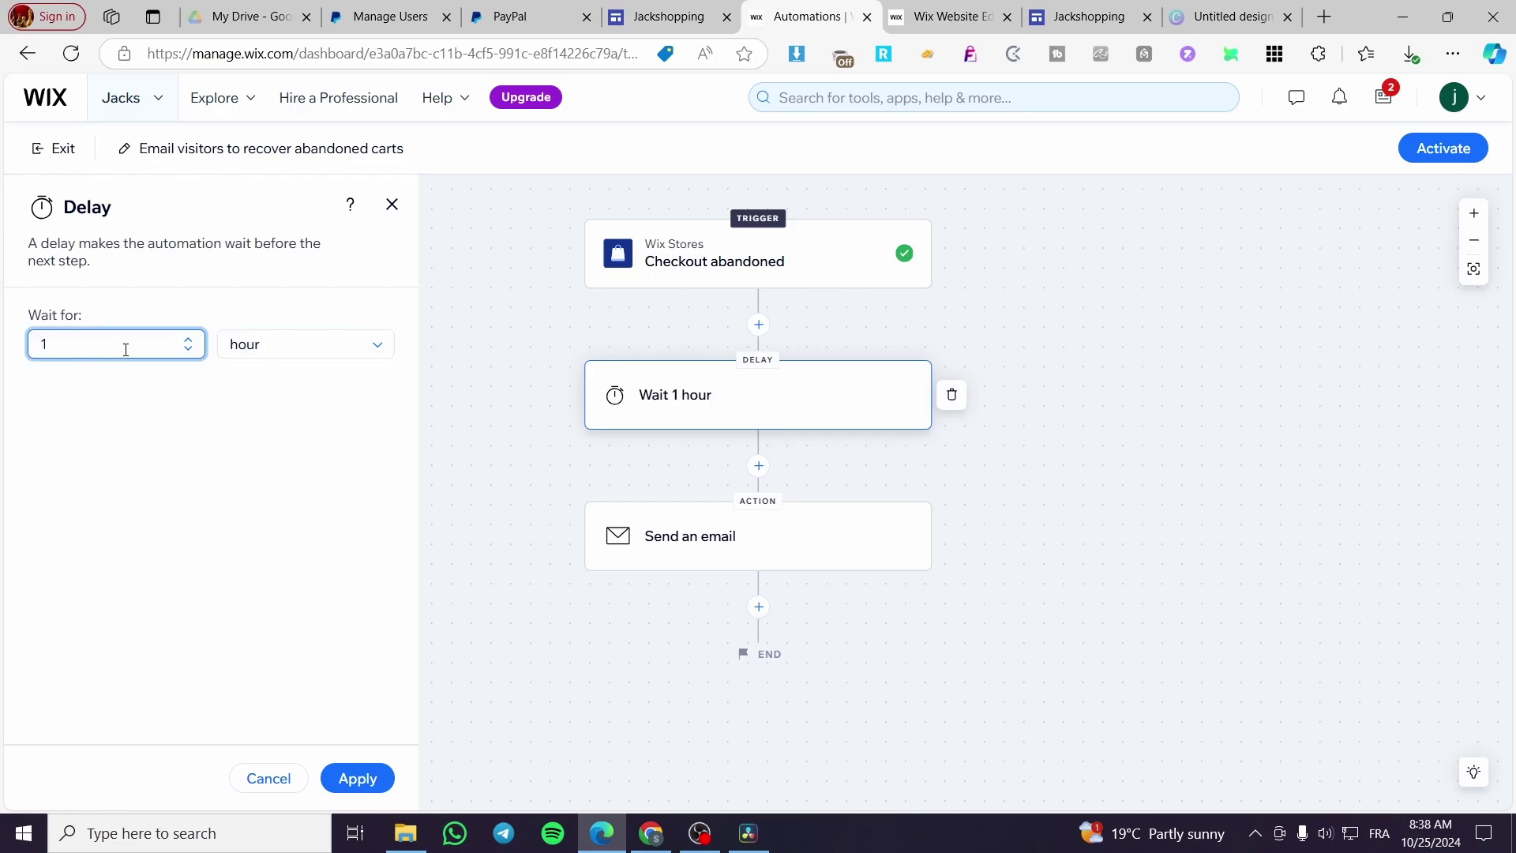
click(470, 423)
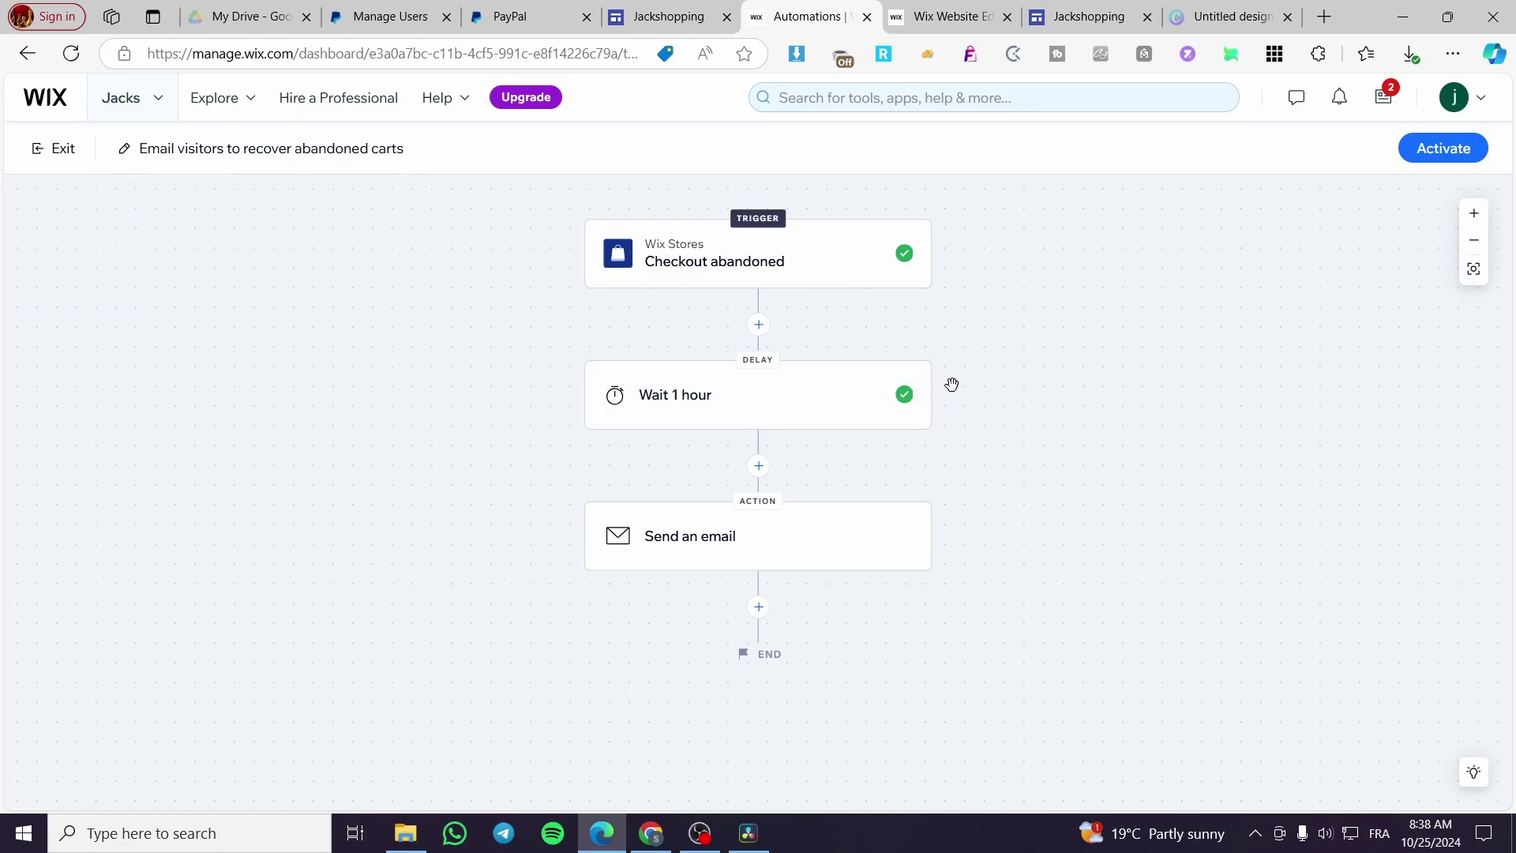
Step: Open the Send an email action and view its sender details and email content without changing the sender
click(775, 536)
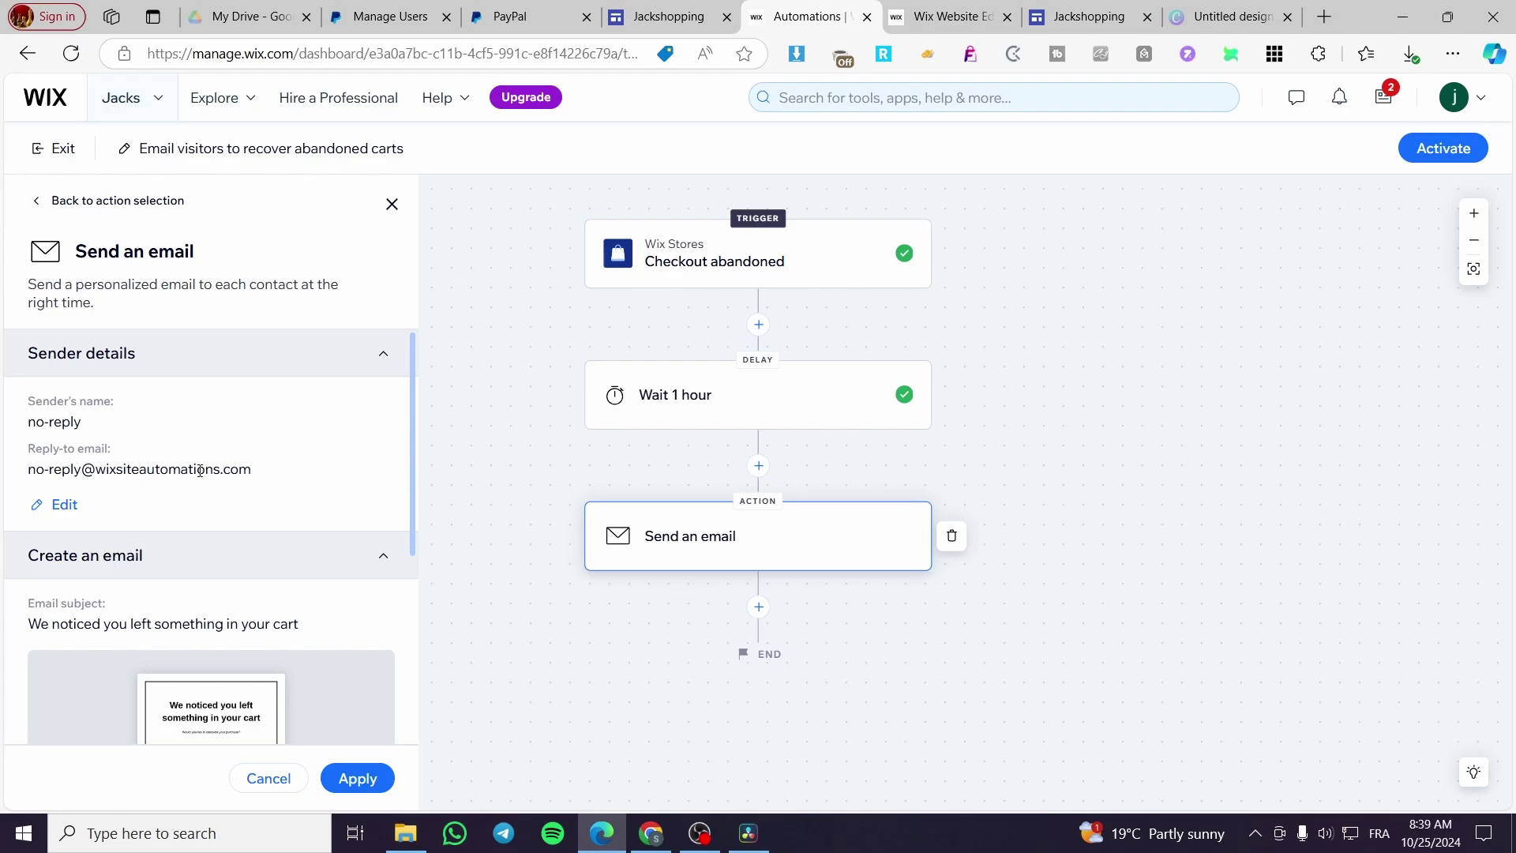
scroll(155, 471, down, 1)
scroll(61, 450, up, 1)
click(63, 506)
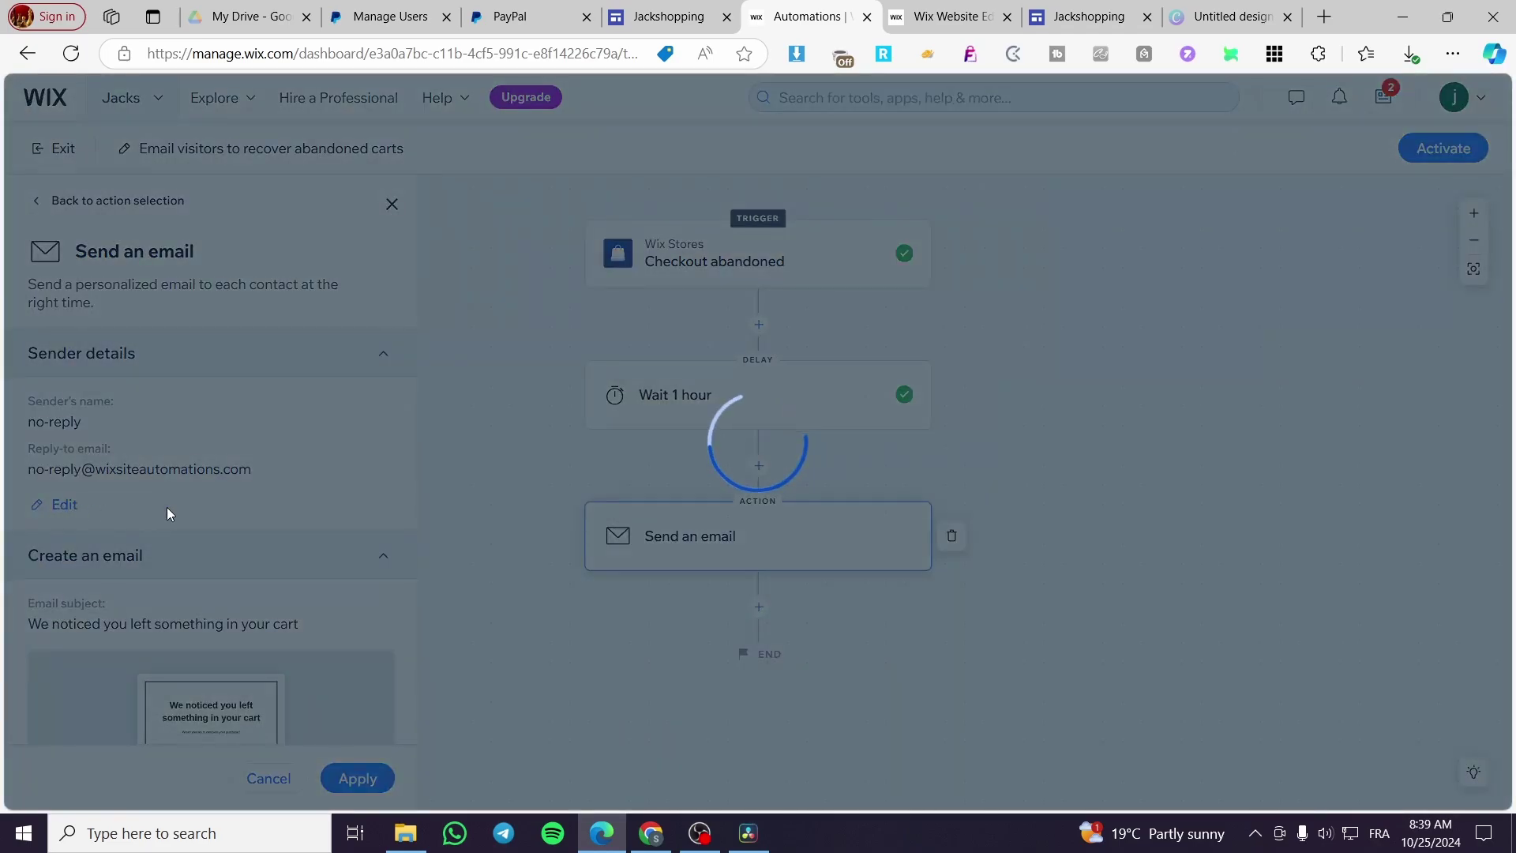
click(573, 412)
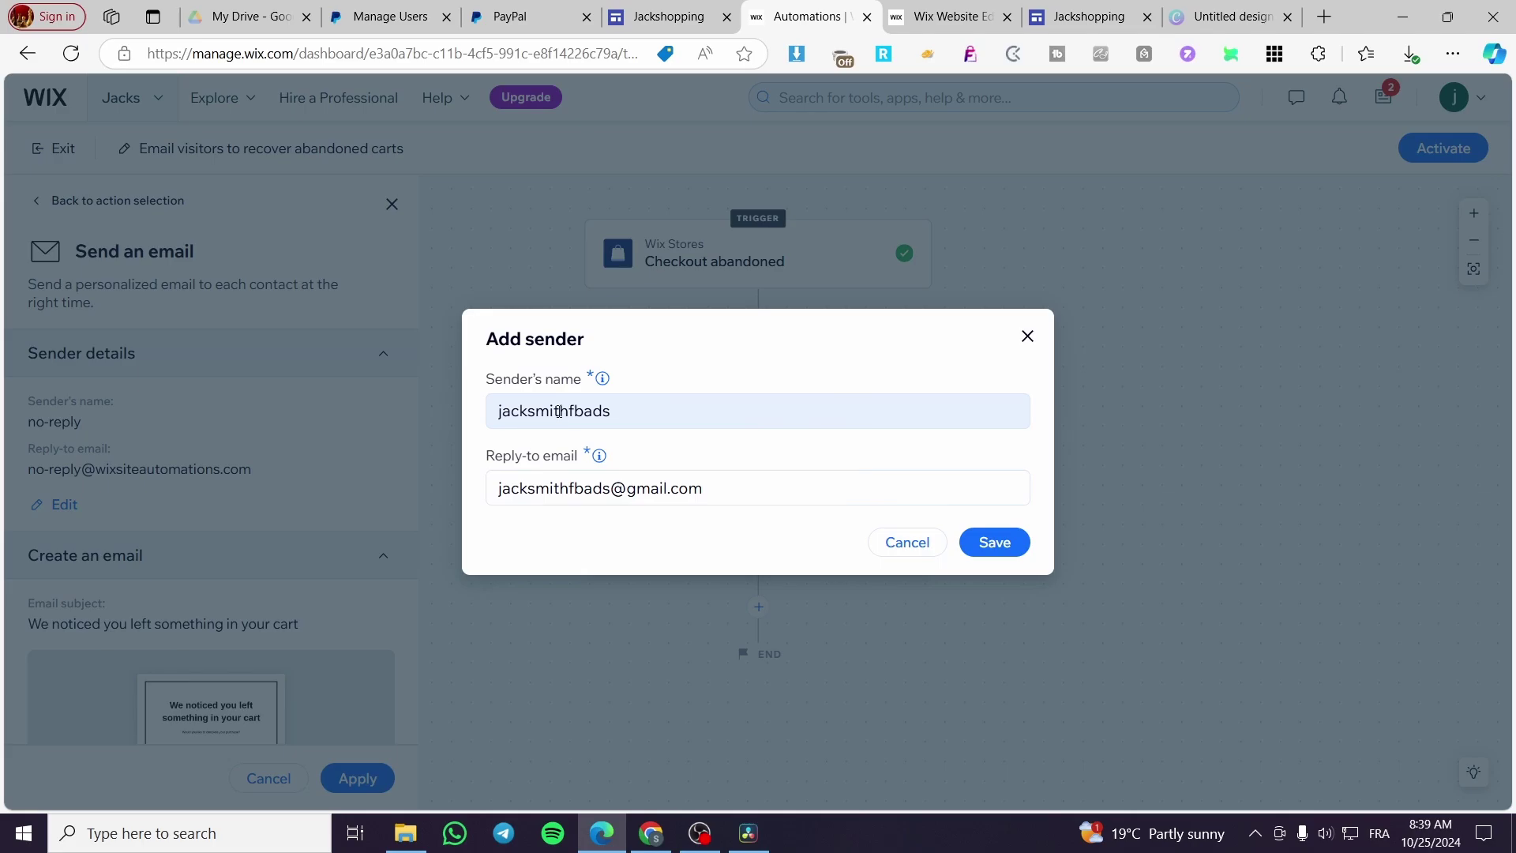
click(1029, 337)
scroll(201, 468, down, 3)
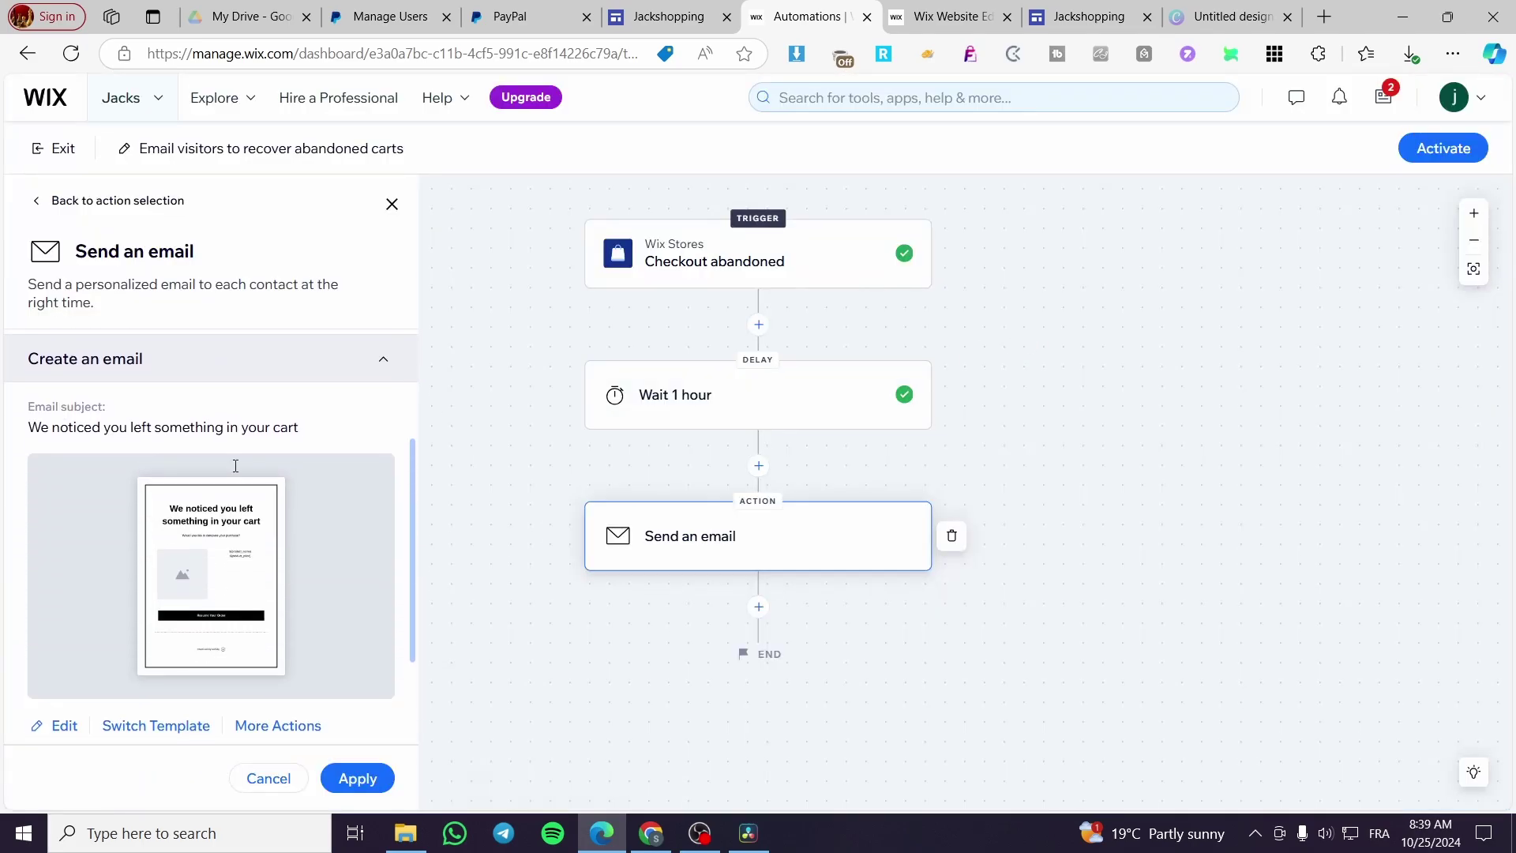
Step: Preview the abandoned cart email from the Send an email action and review its full content
scroll(156, 464, down, 2)
scroll(79, 454, up, 3)
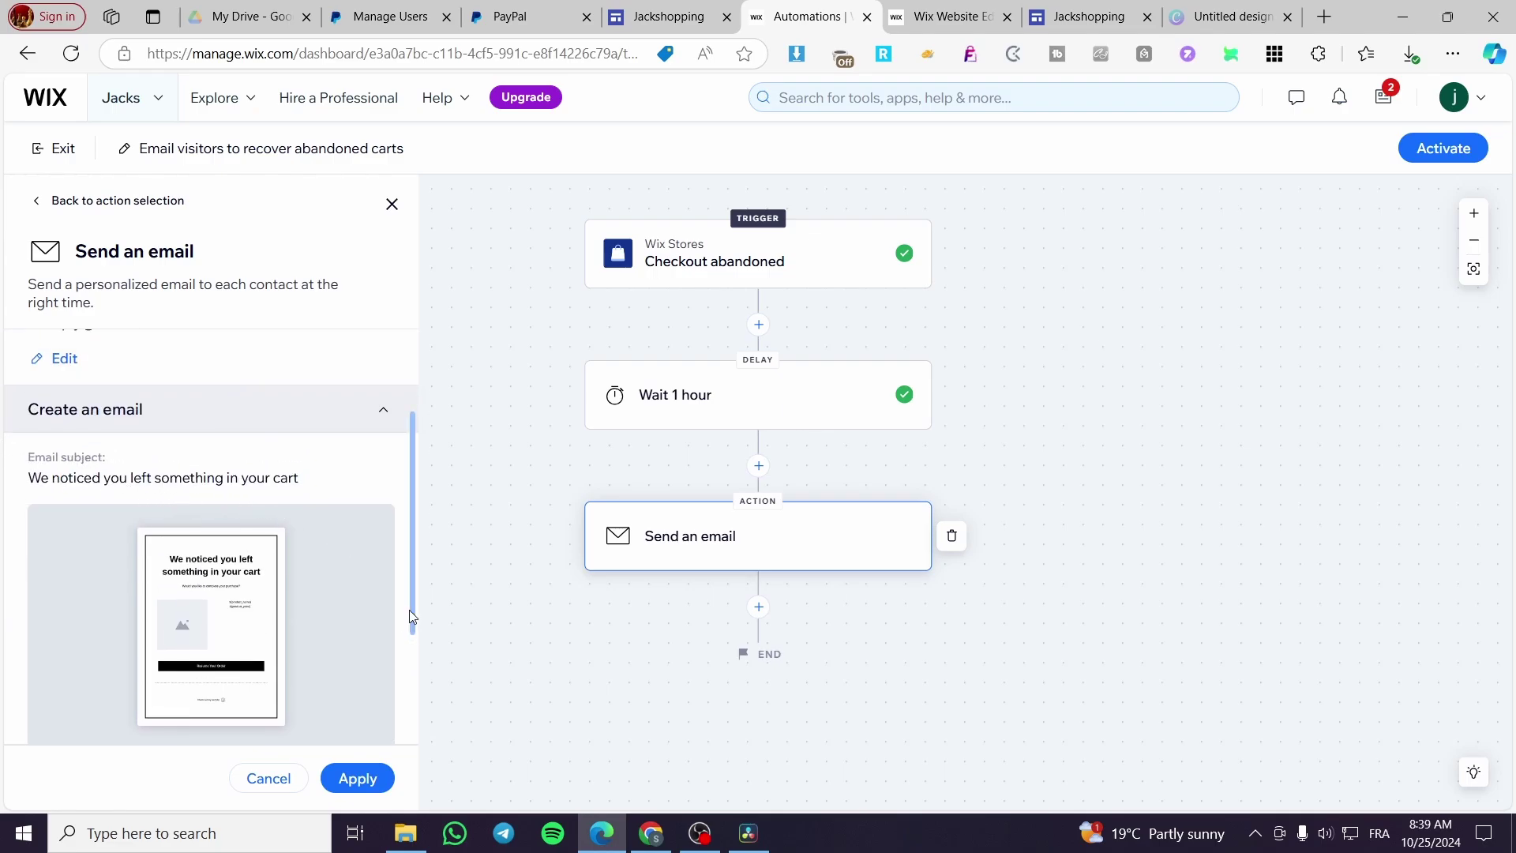
scroll(47, 455, down, 3)
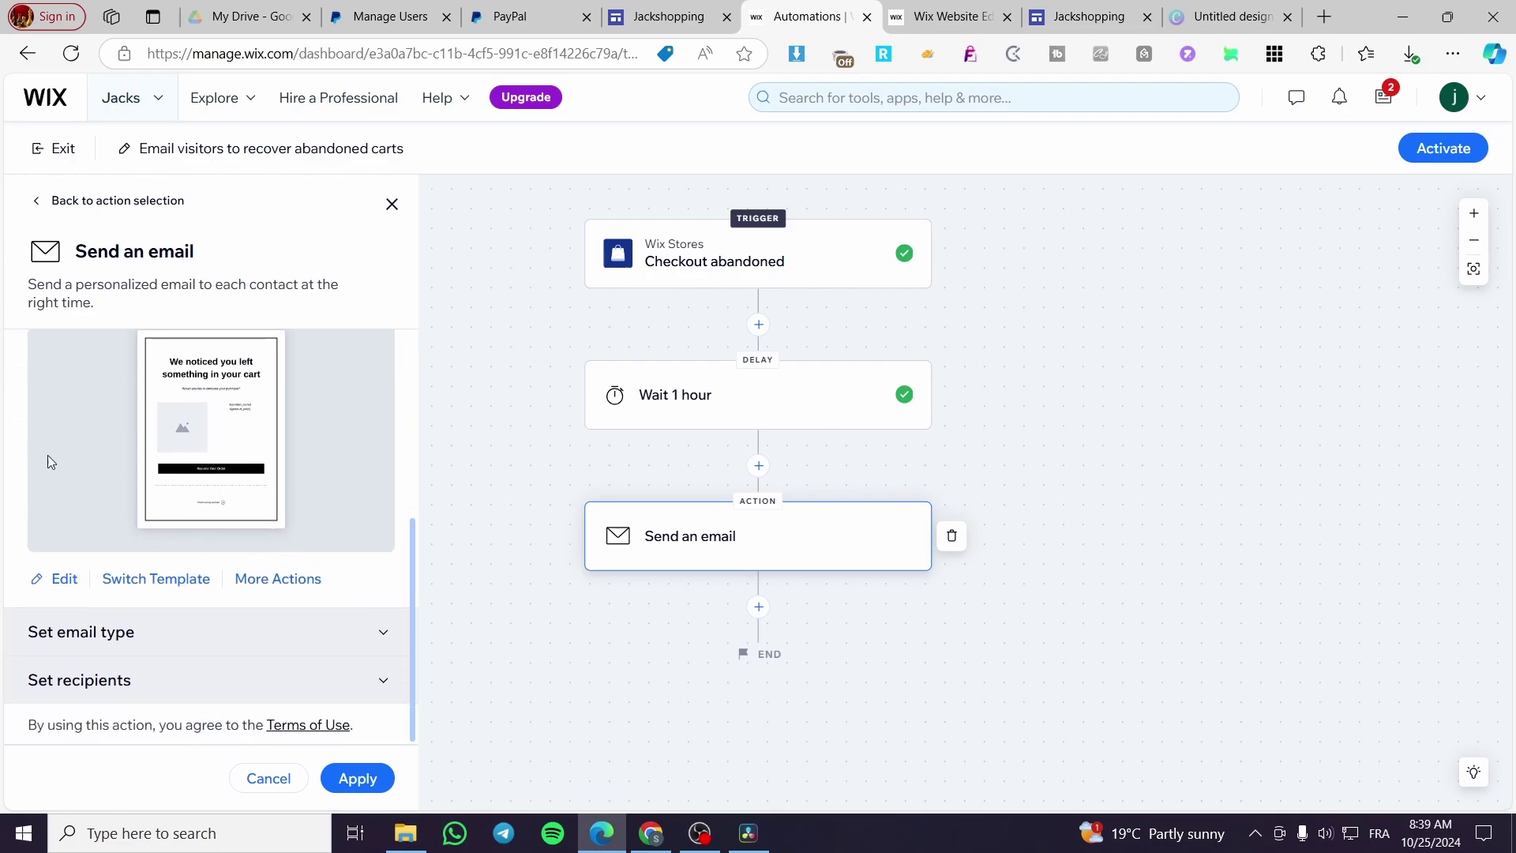
click(283, 581)
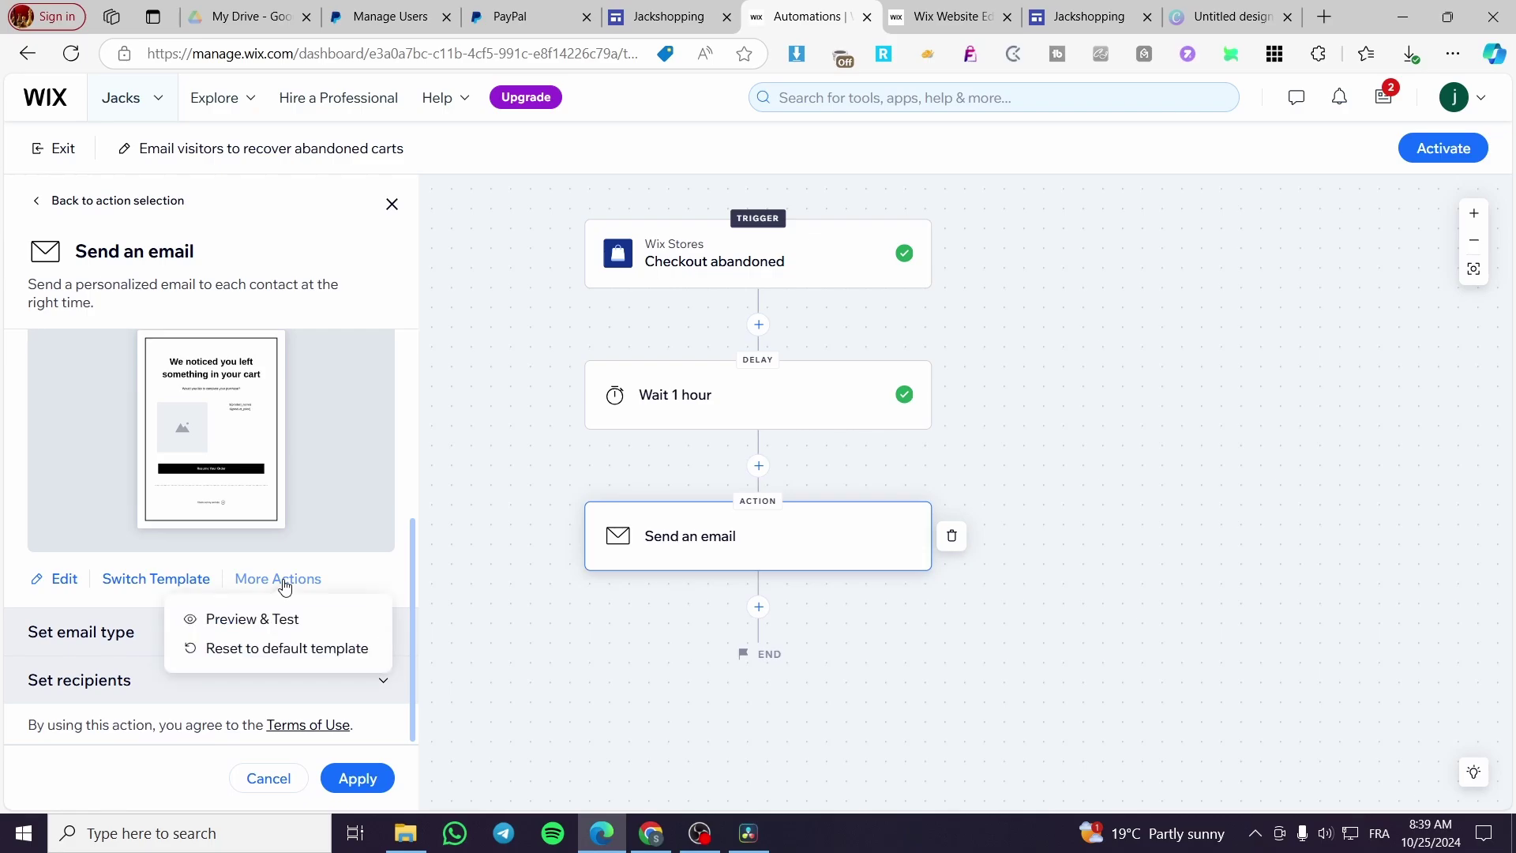
click(440, 548)
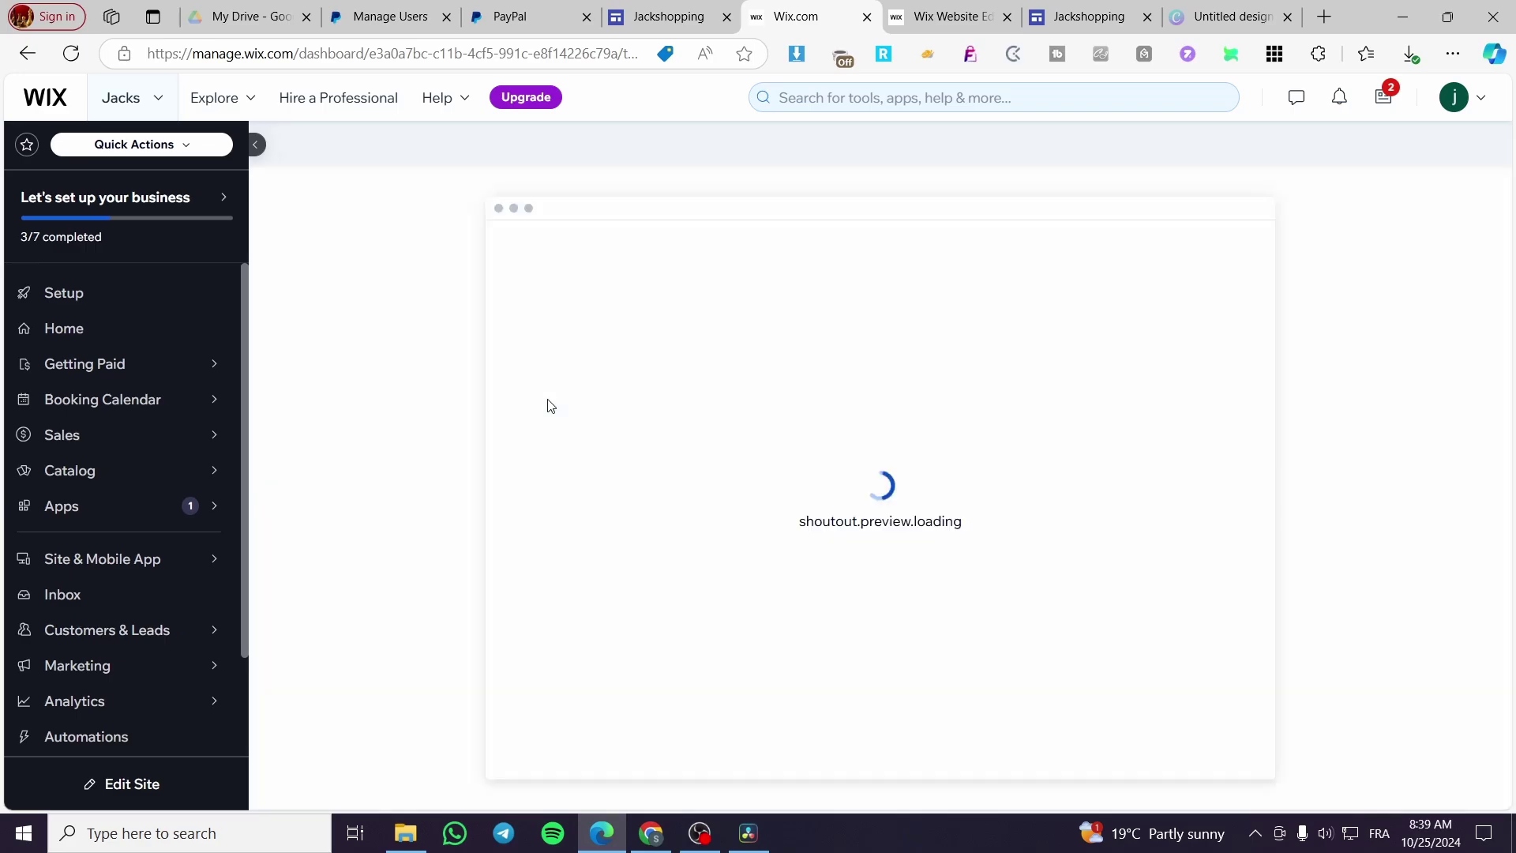
scroll(672, 316, down, 5)
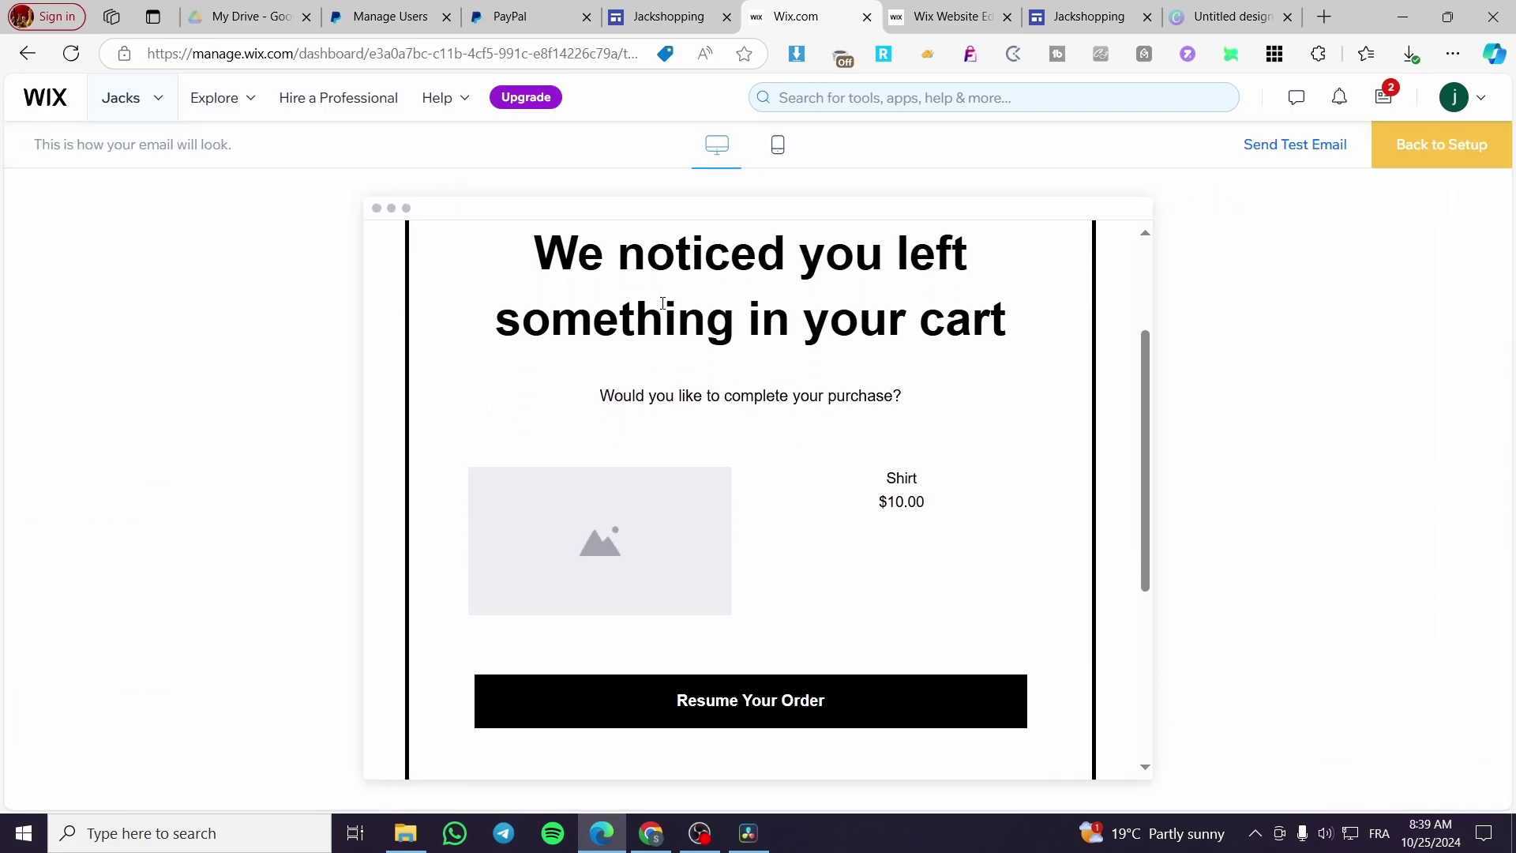
scroll(670, 340, up, 5)
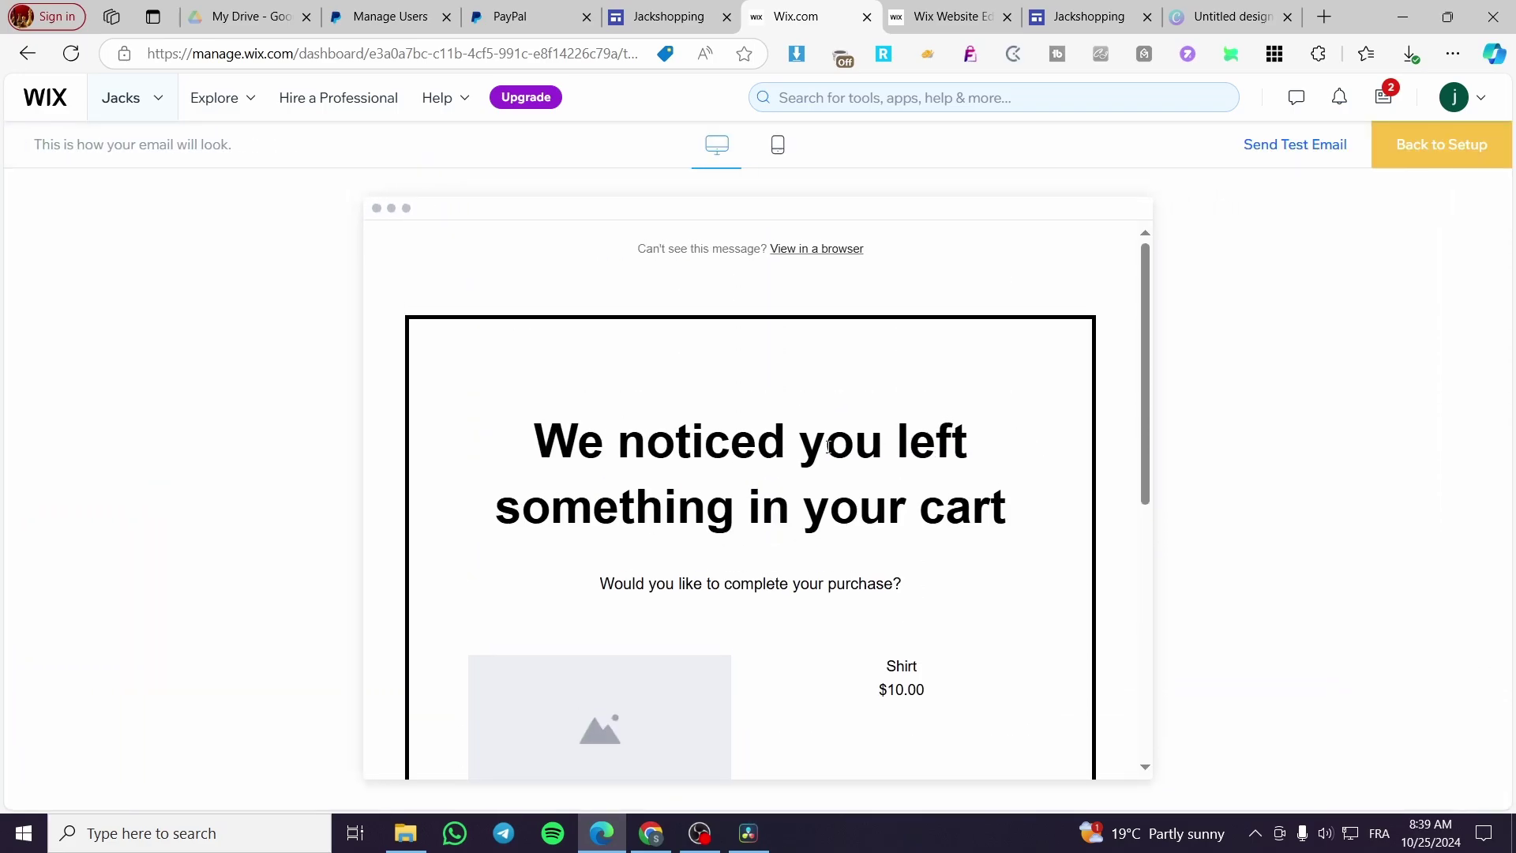
scroll(957, 513, down, 3)
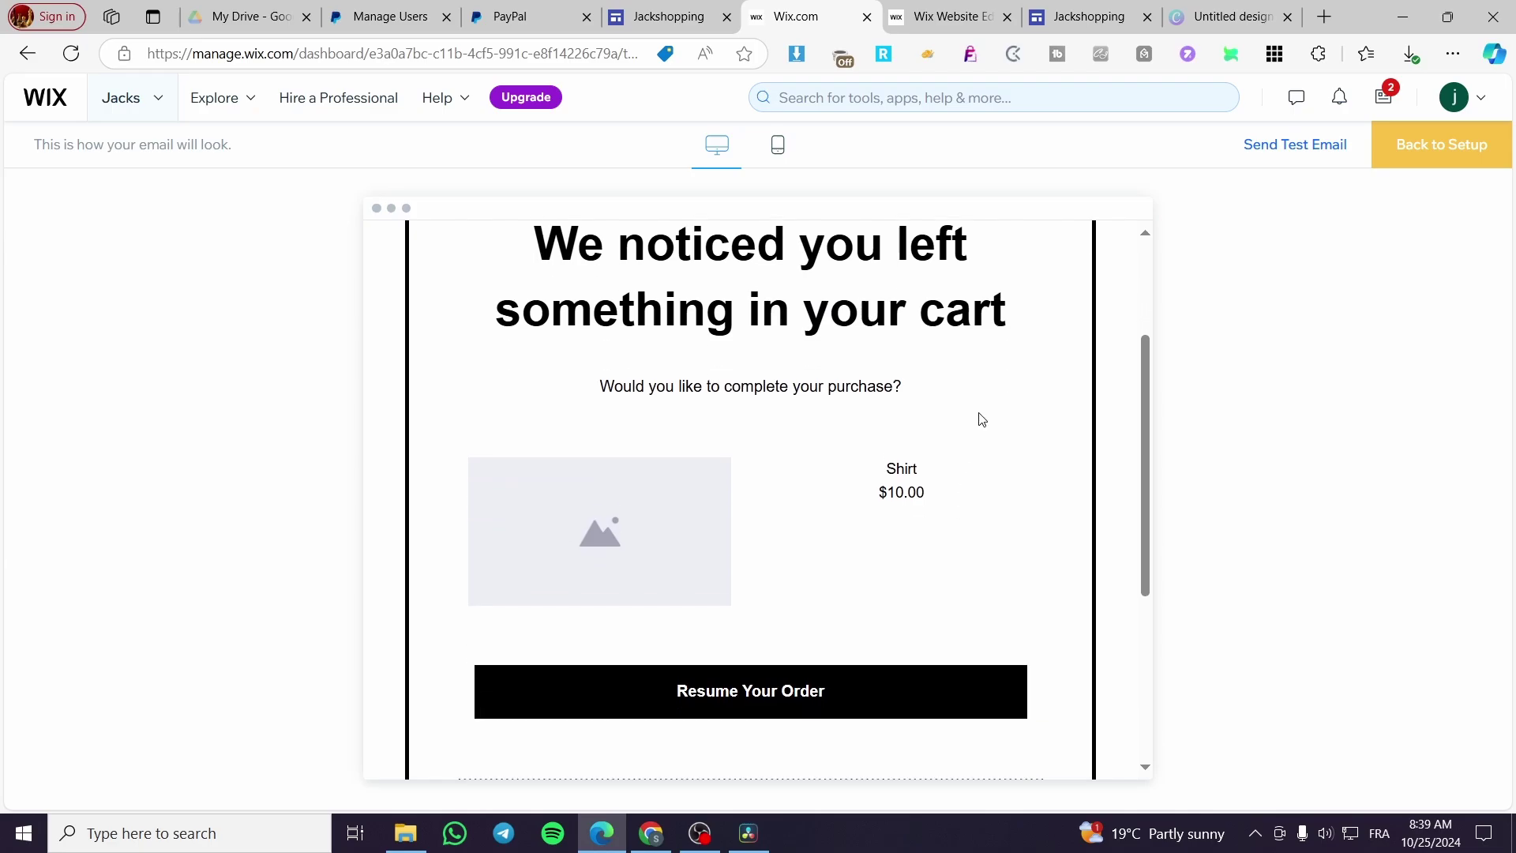
scroll(971, 460, down, 5)
scroll(672, 542, up, 7)
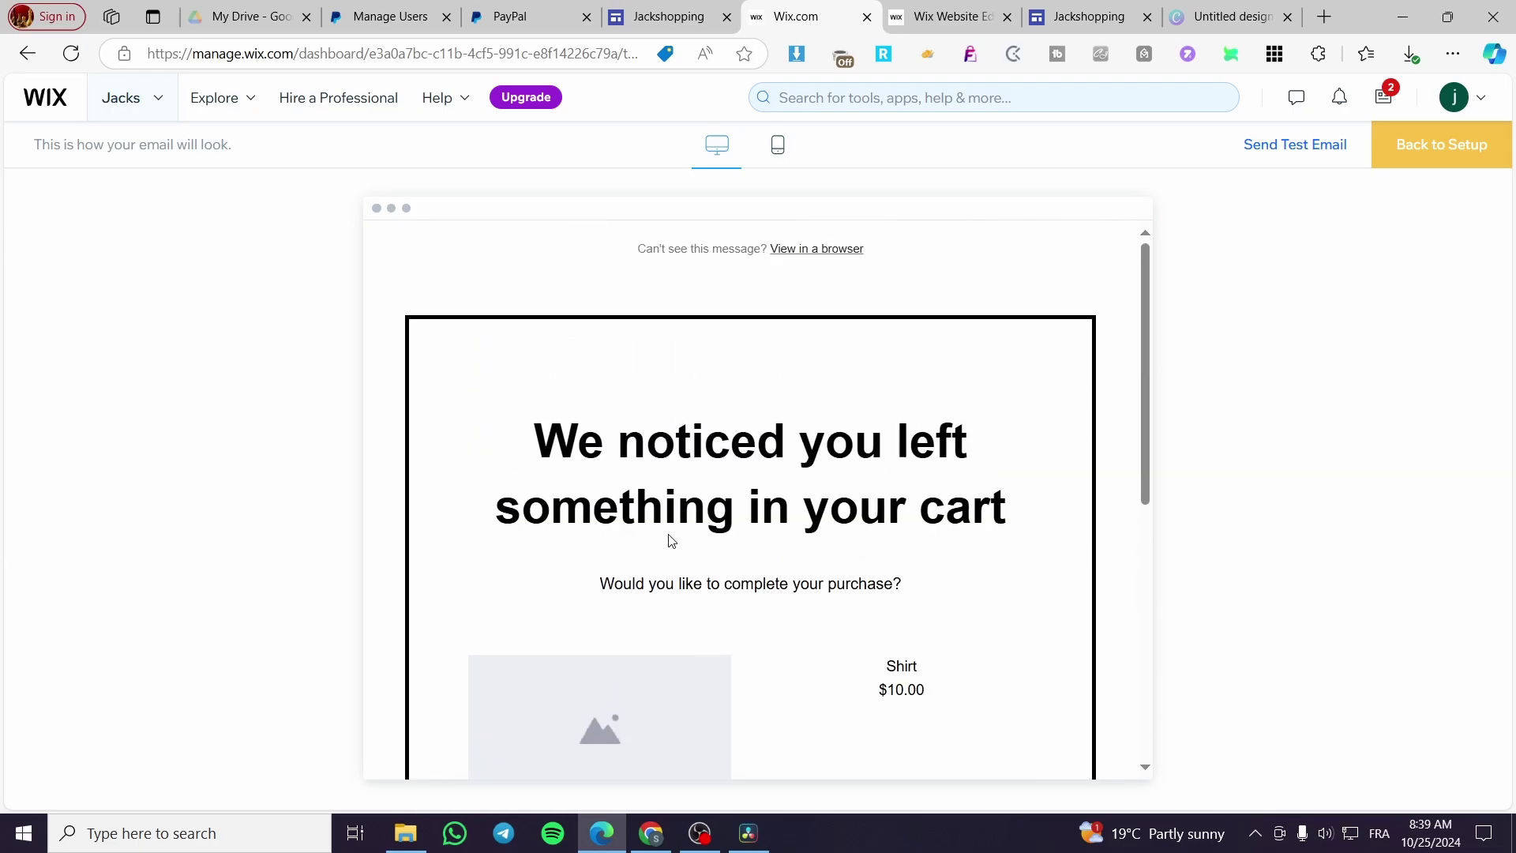
Step: Leave the email preview, return to Automations and set up the suggested abandoned cart reminder again
click(27, 53)
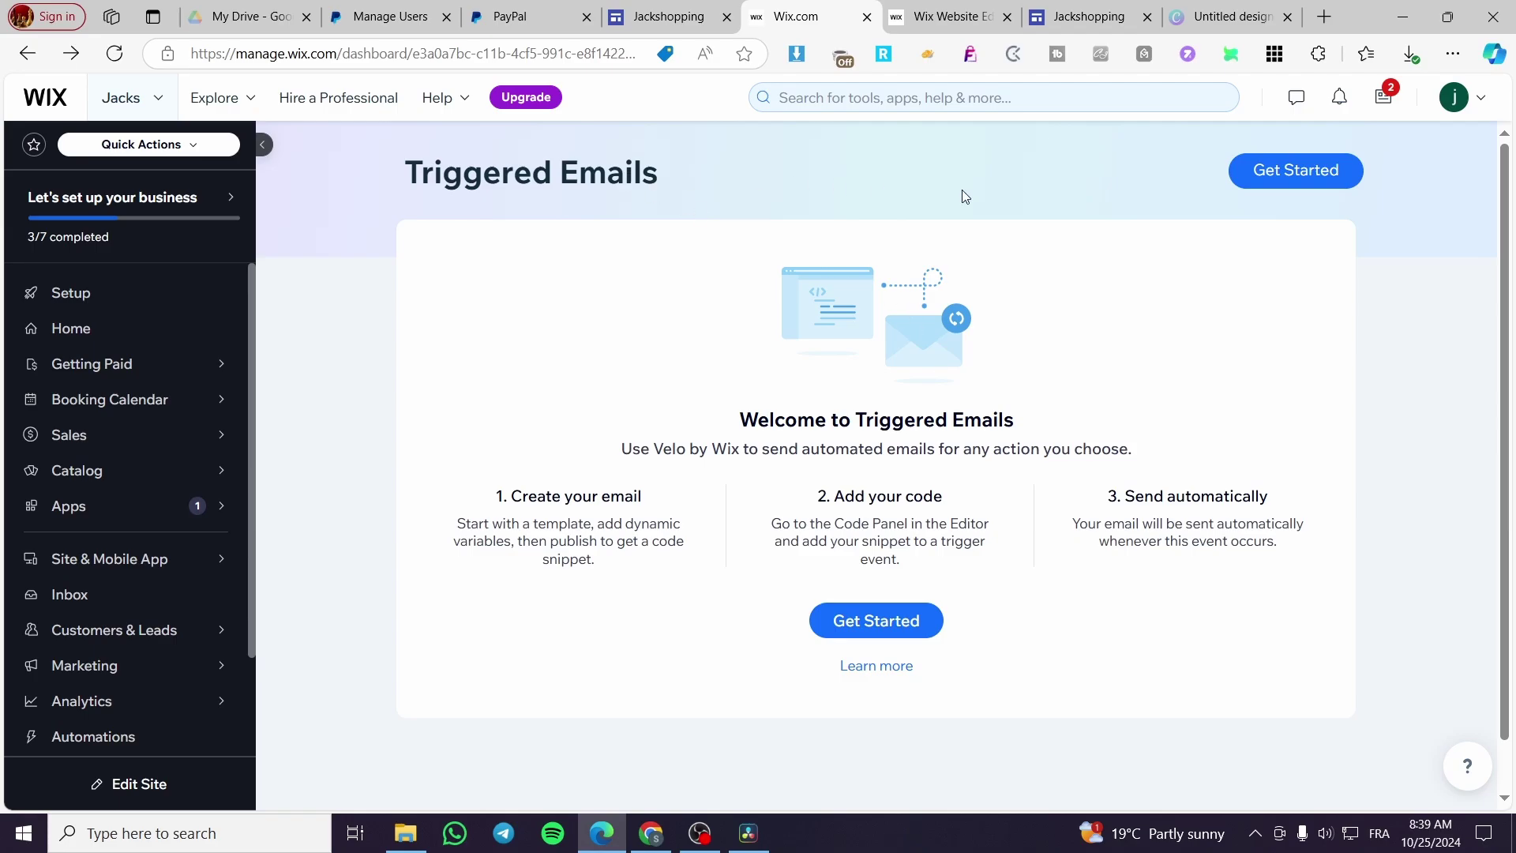
click(121, 733)
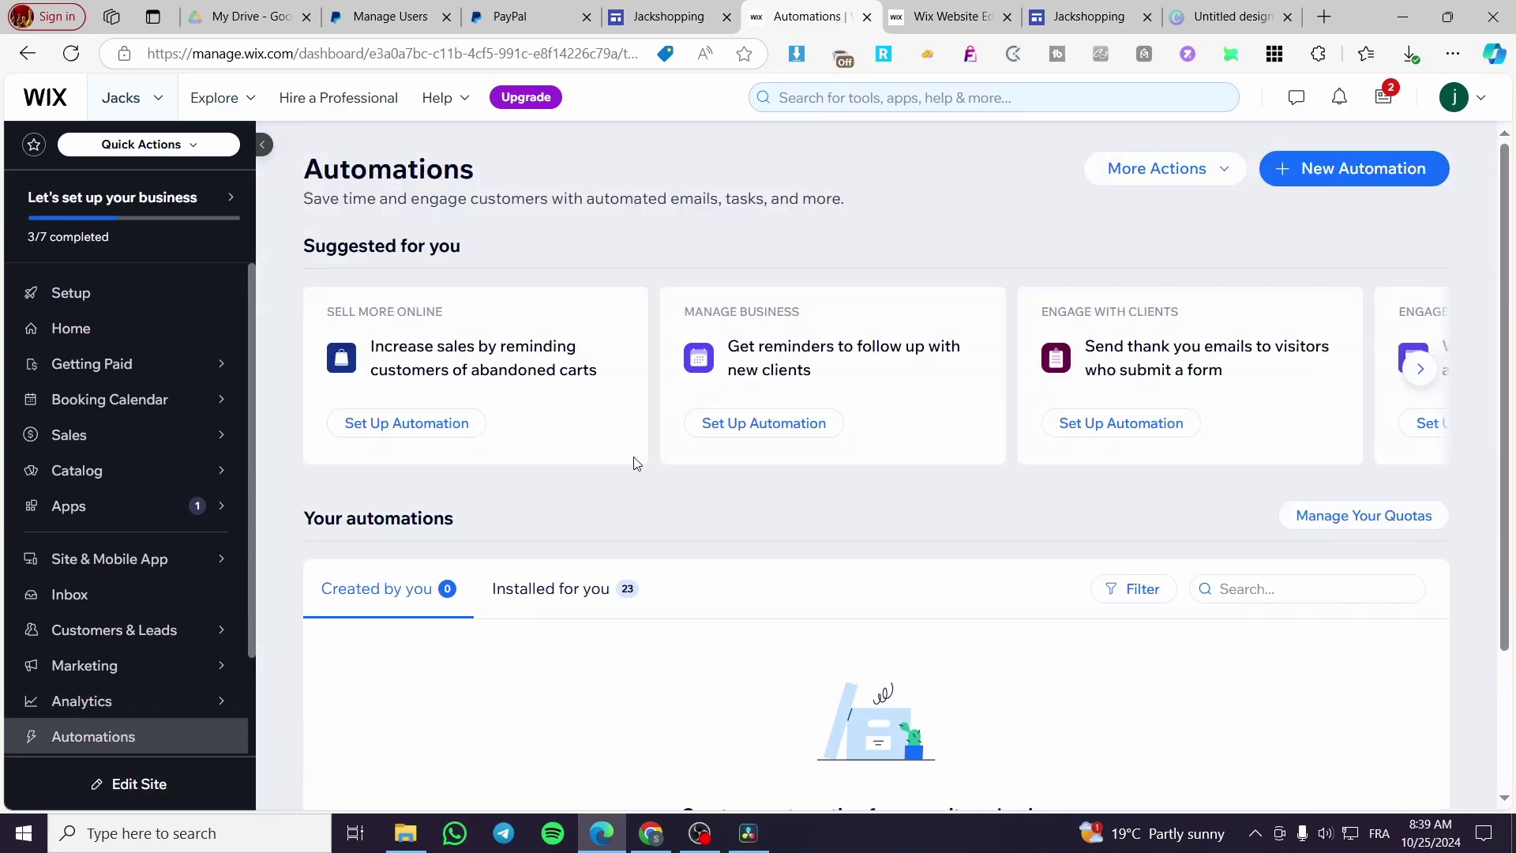
click(399, 427)
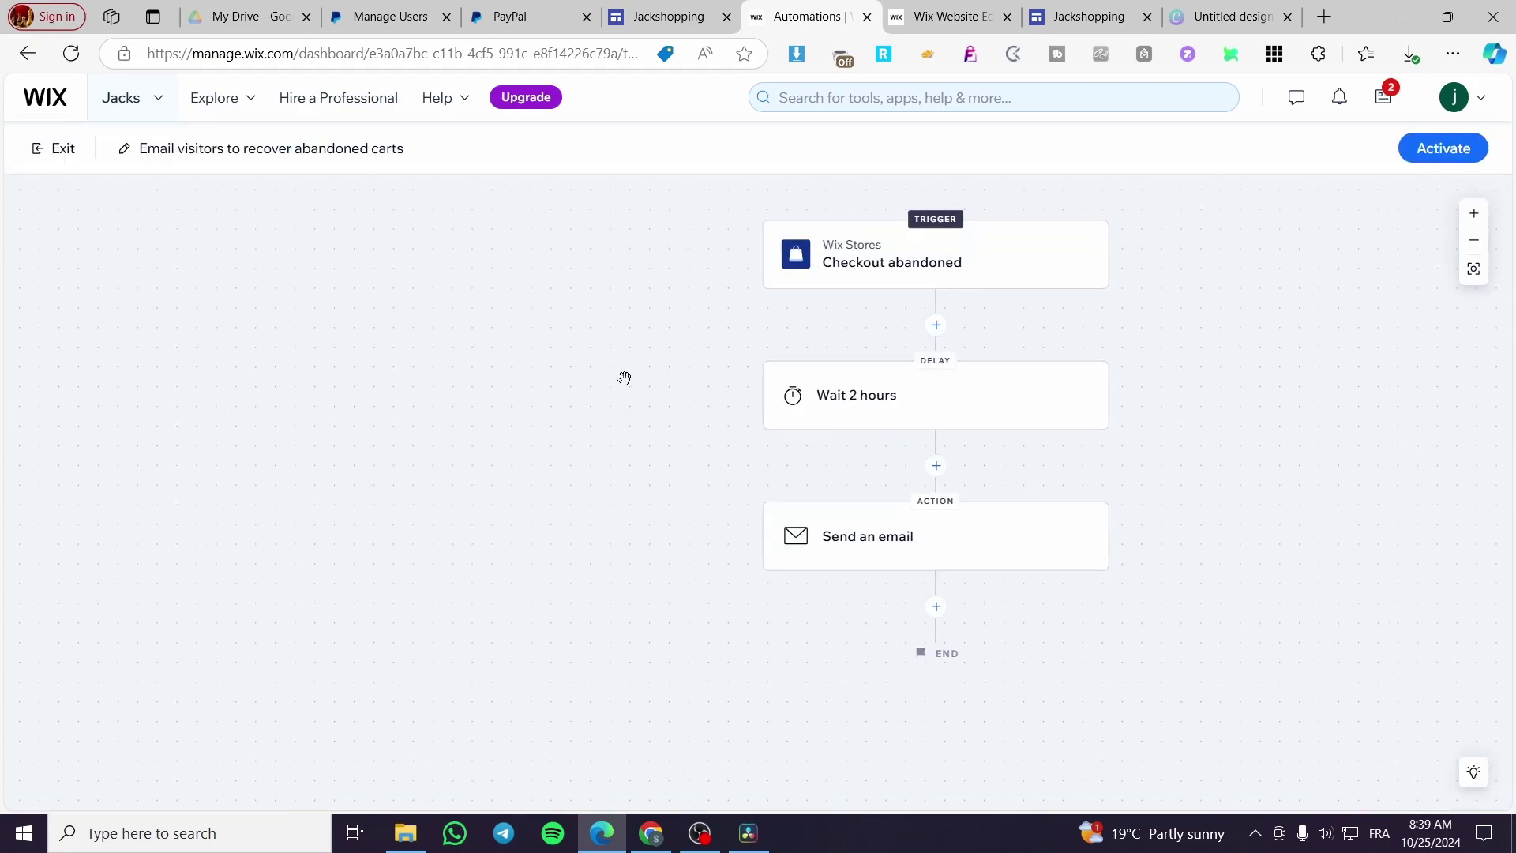
Step: Apply the Checkout abandoned trigger with Trigger once per person left off, and set the delay to 1 hour
click(826, 267)
click(357, 778)
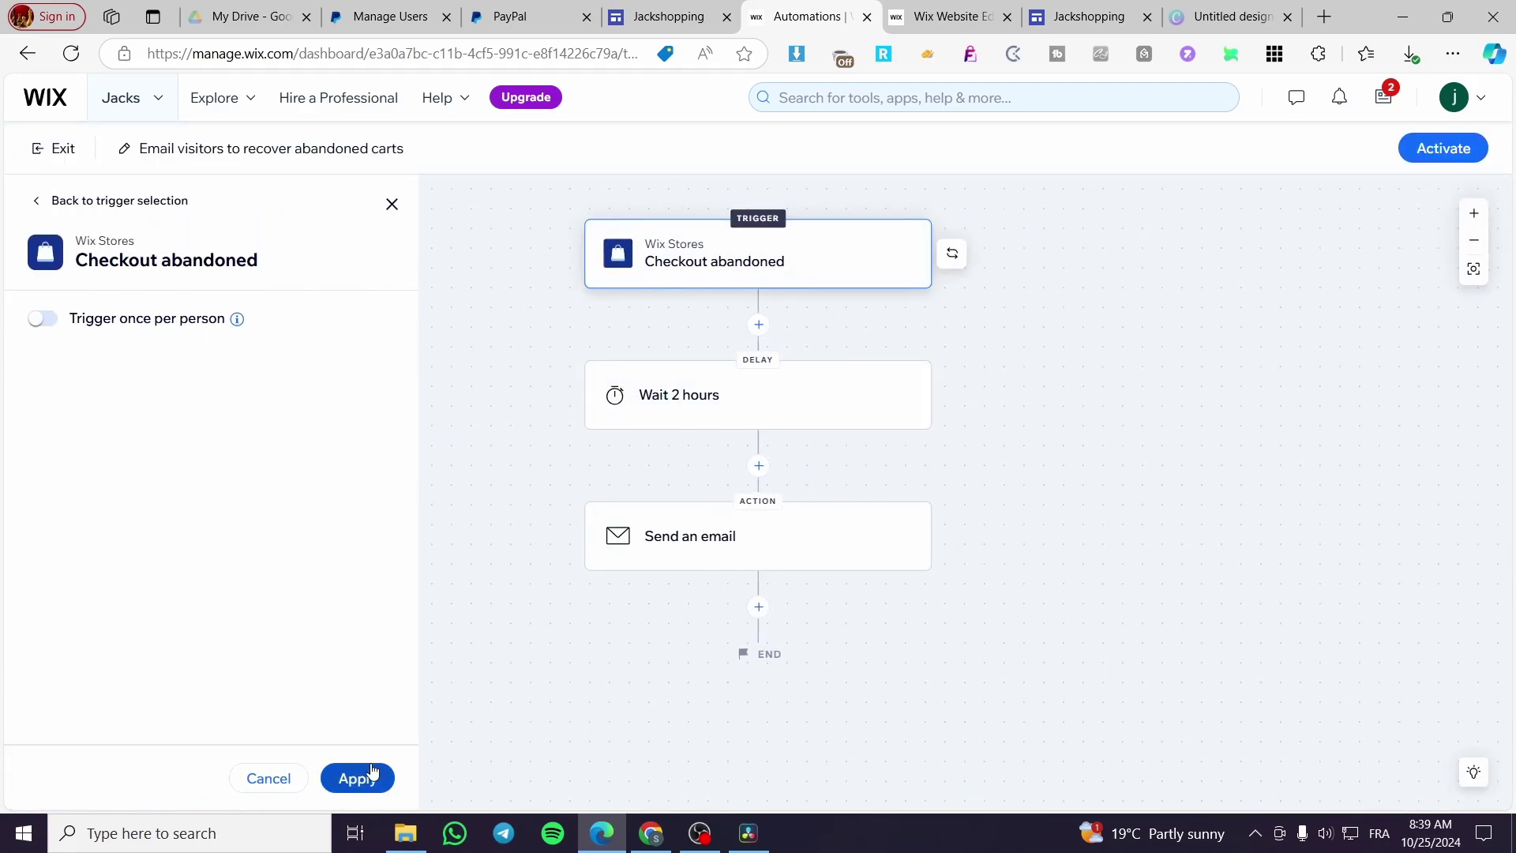
click(764, 426)
drag(55, 344, 7, 342)
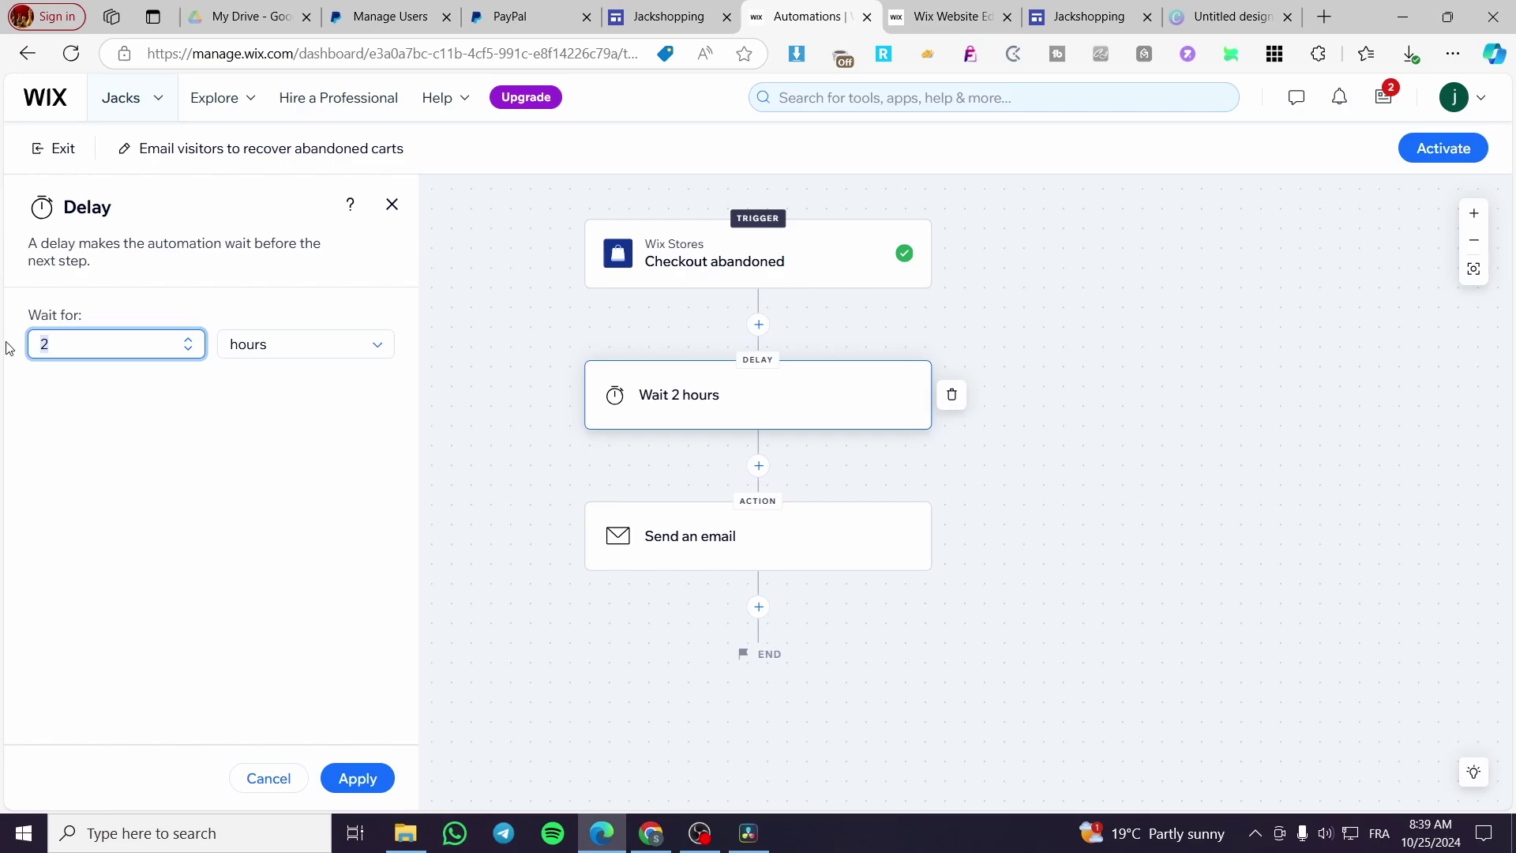
text(1)
click(357, 778)
Step: Open the Send an email action and try to save the prefilled sender name and reply-to email as a new sender
click(785, 544)
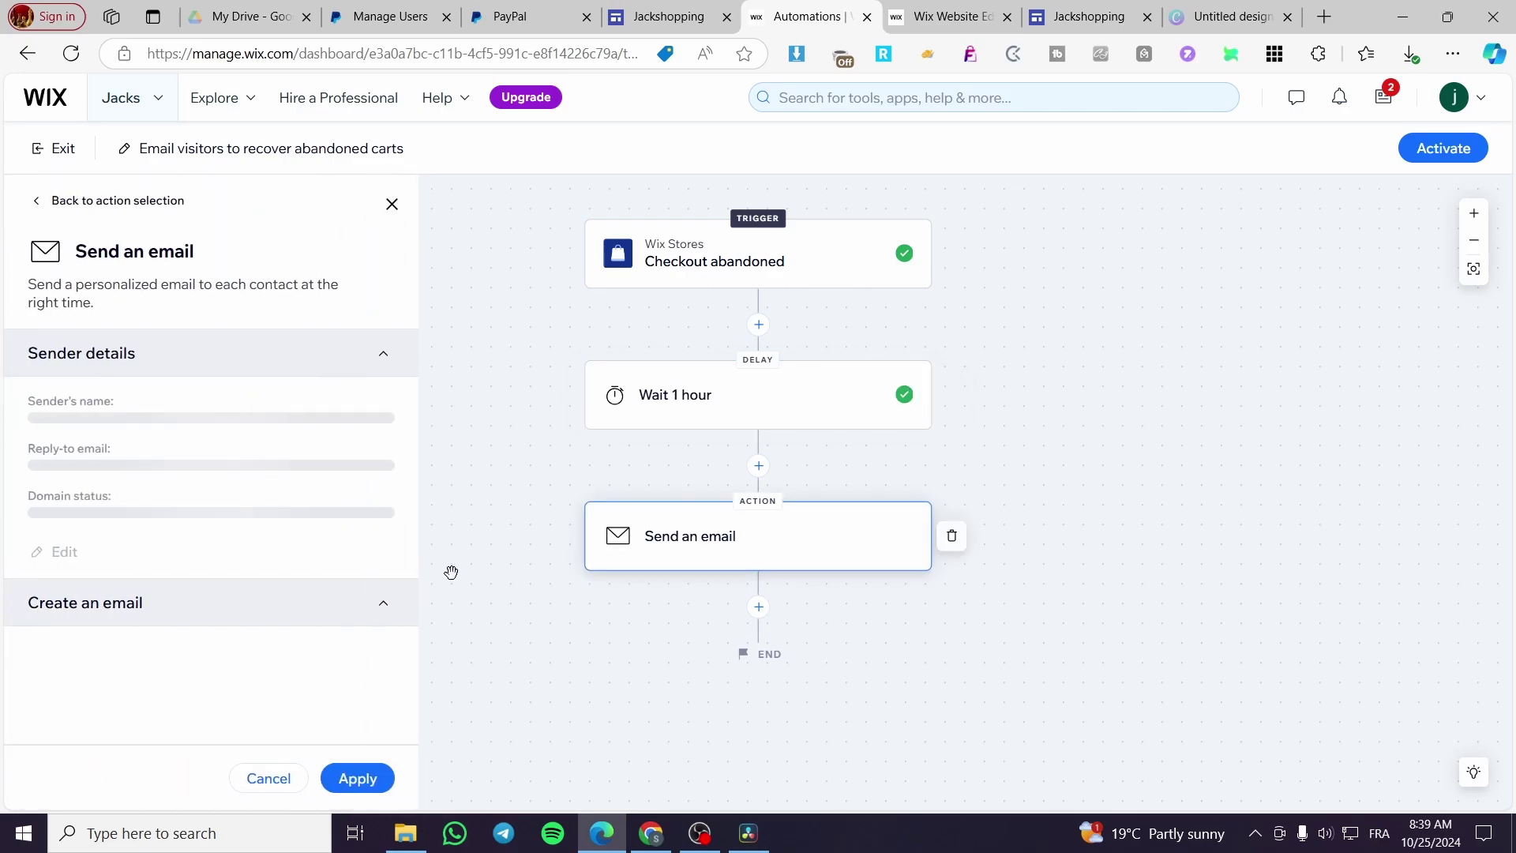
scroll(295, 443, down, 5)
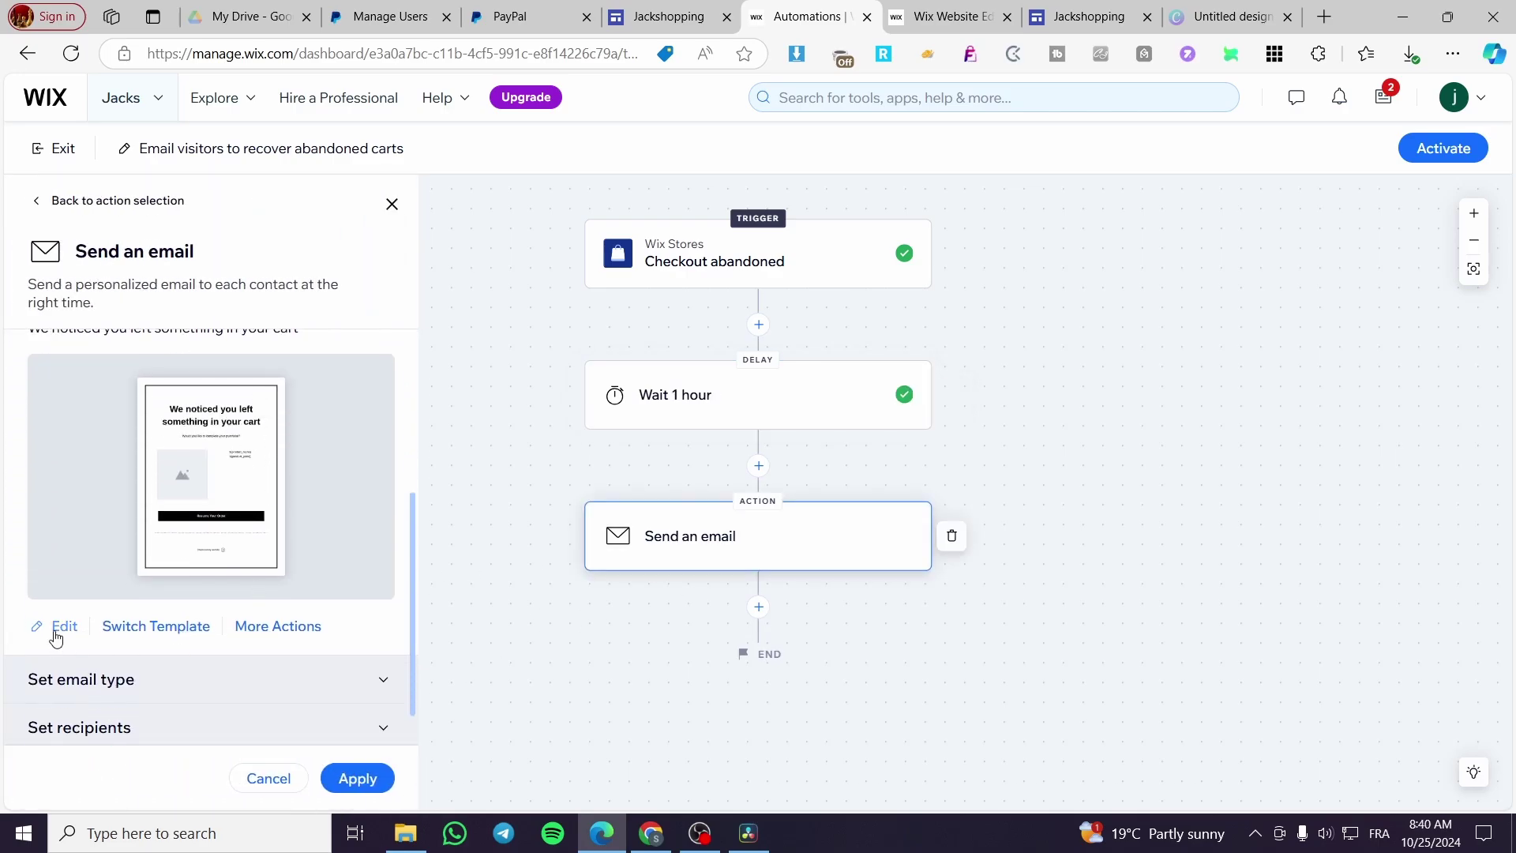
click(57, 628)
click(935, 517)
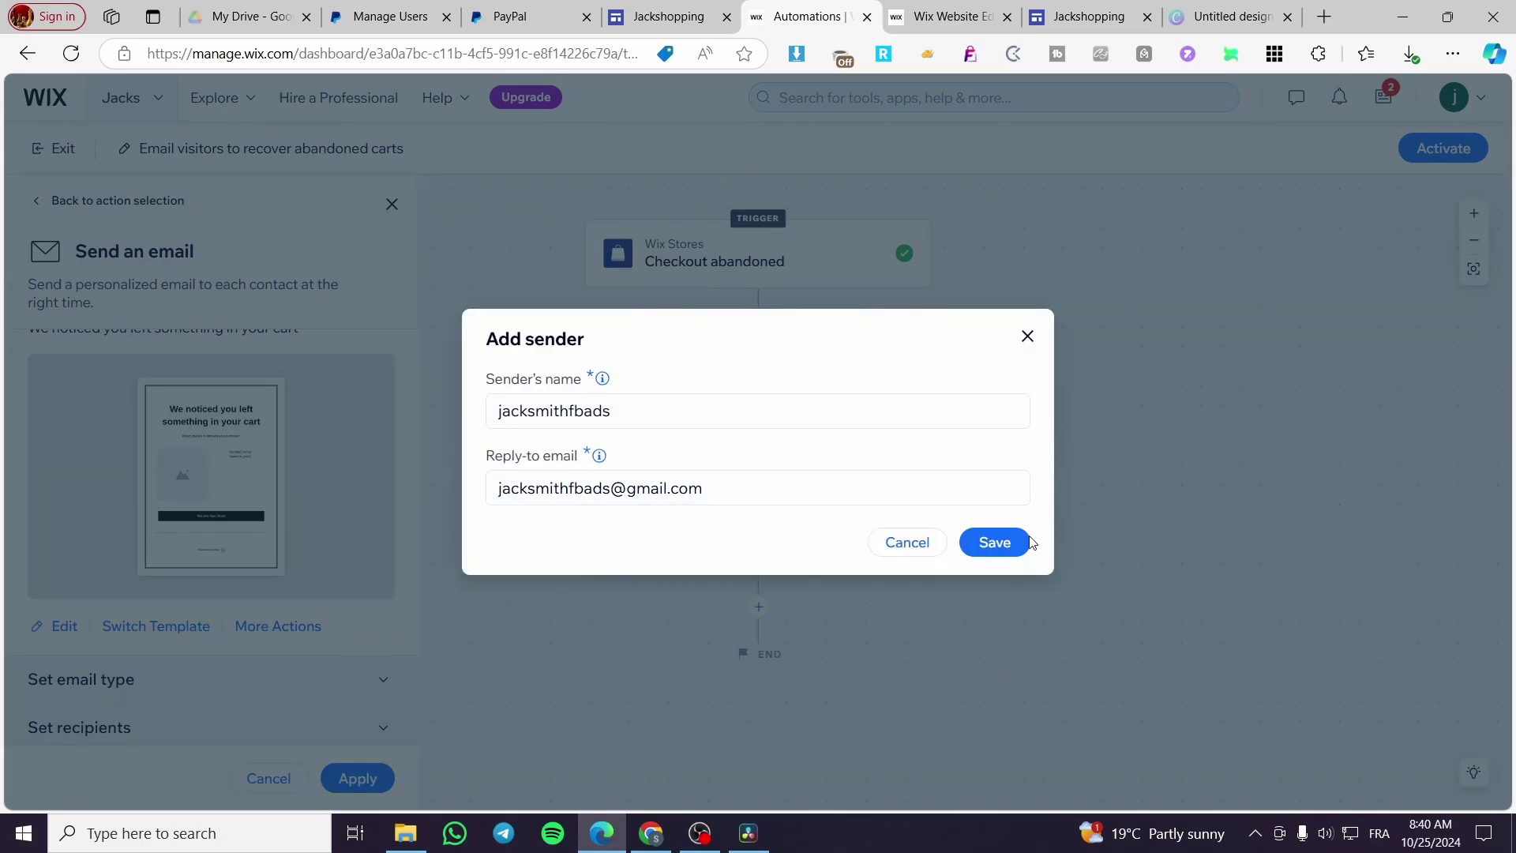
click(1029, 540)
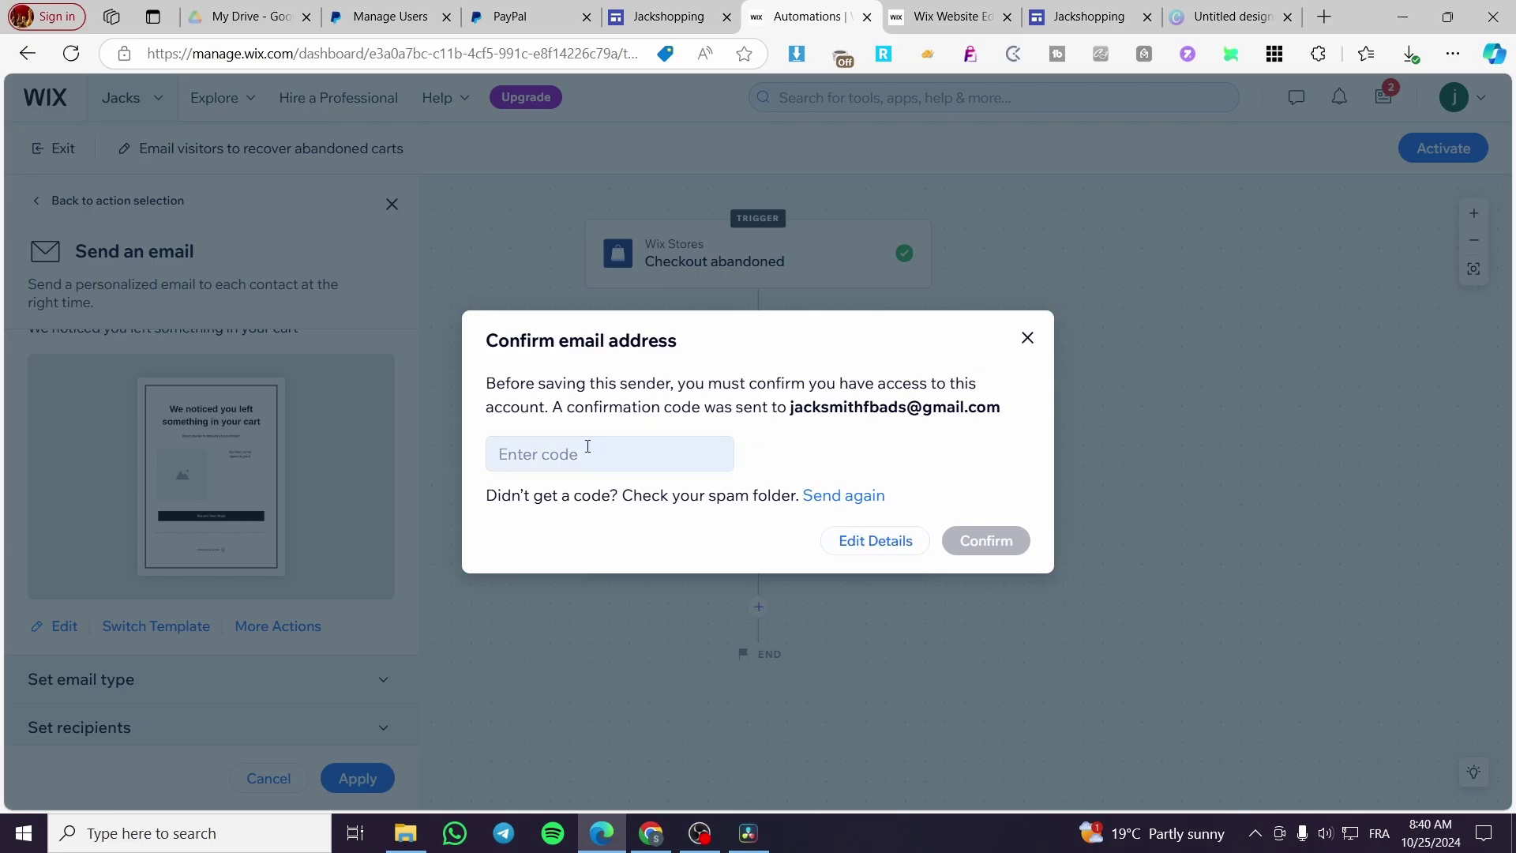
click(893, 541)
Step: Reopen the sender selection for the email and save the default sender
scroll(307, 698, down, 2)
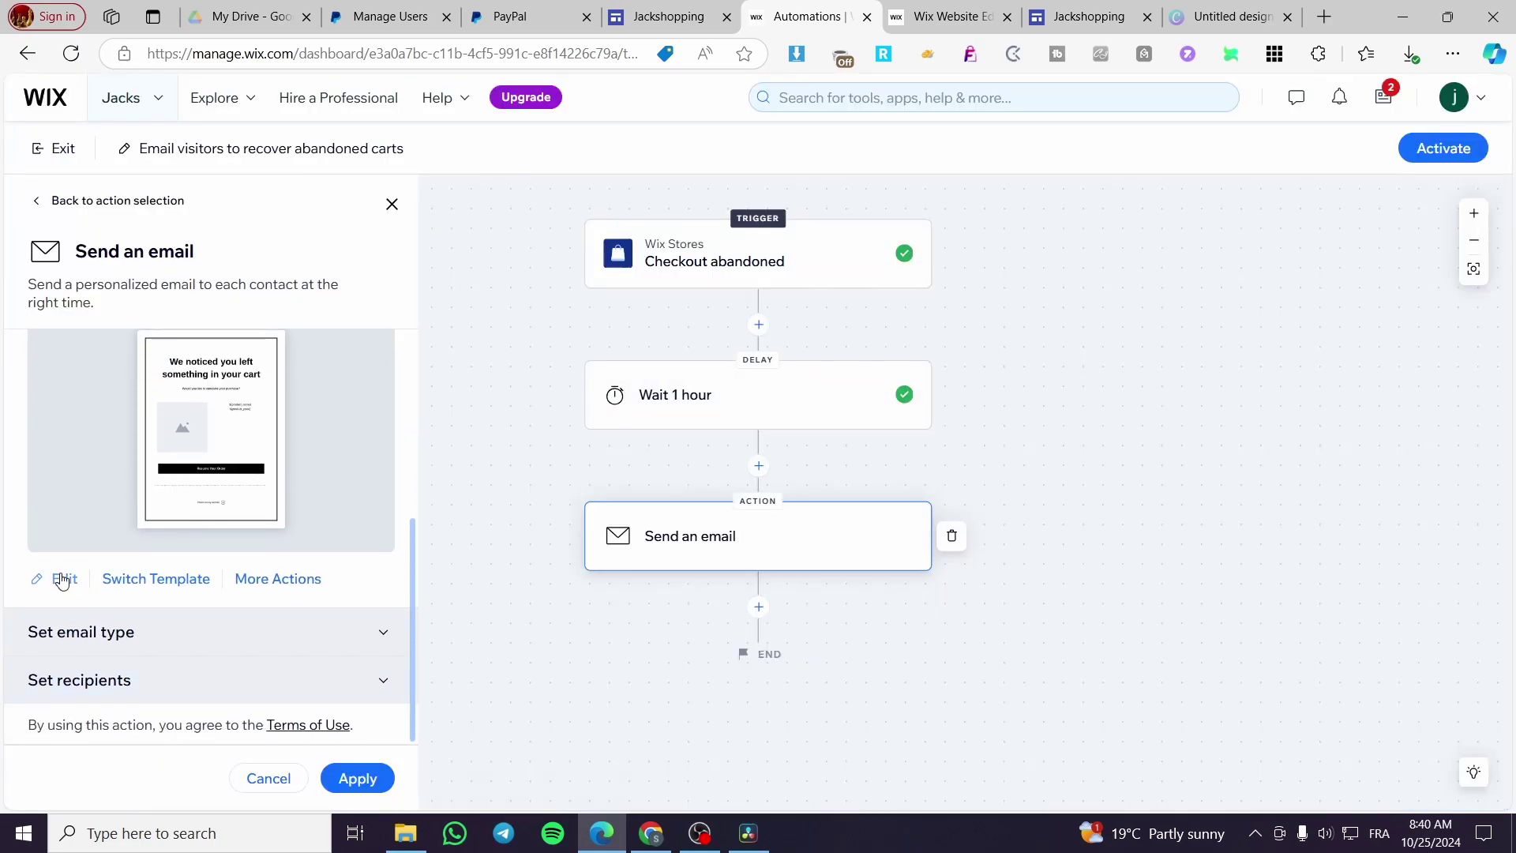
click(62, 579)
click(822, 510)
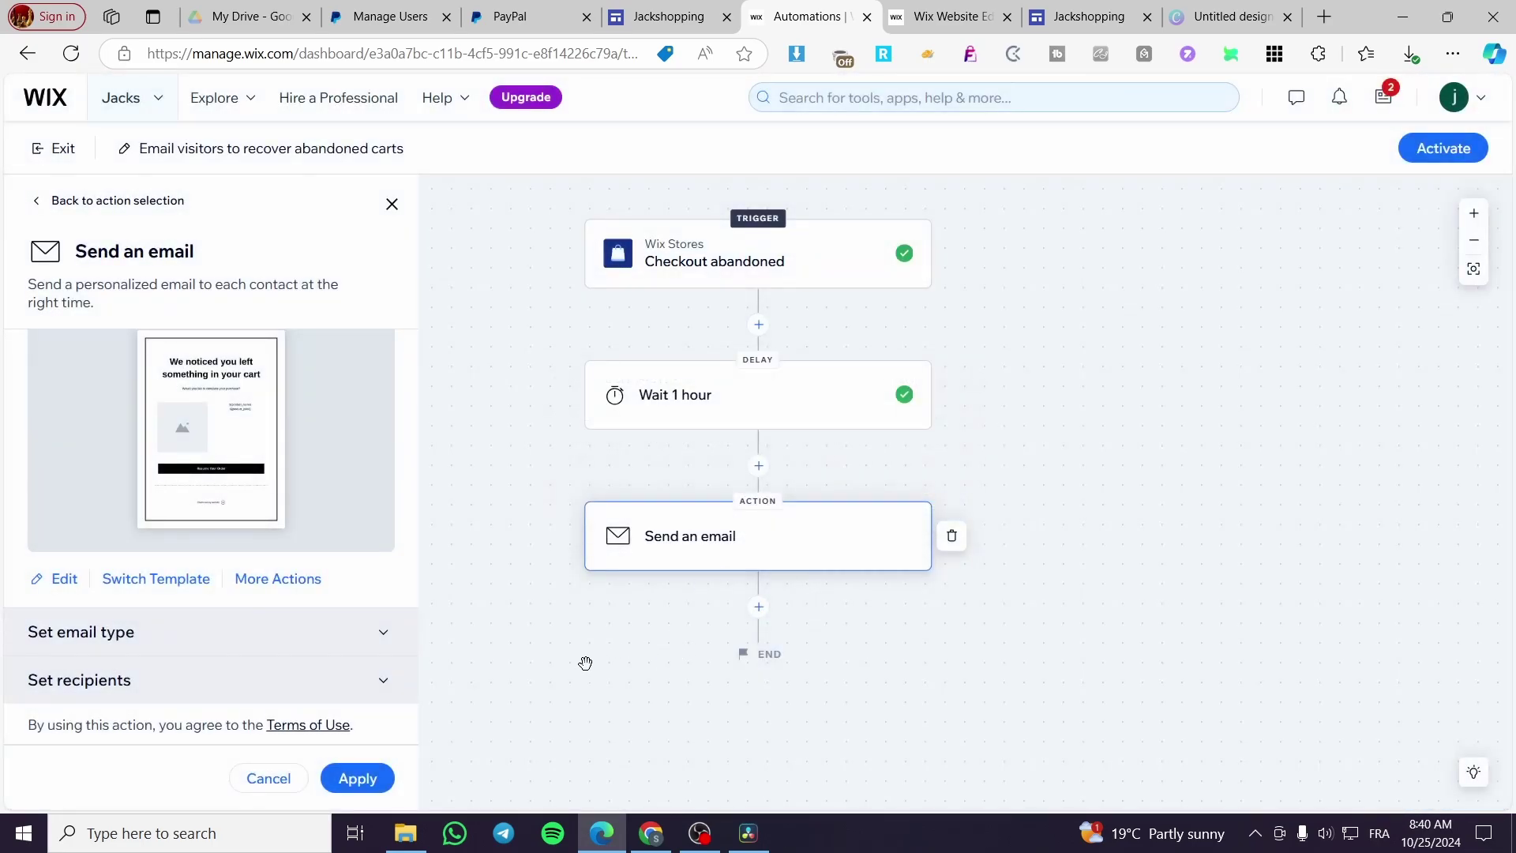
click(67, 579)
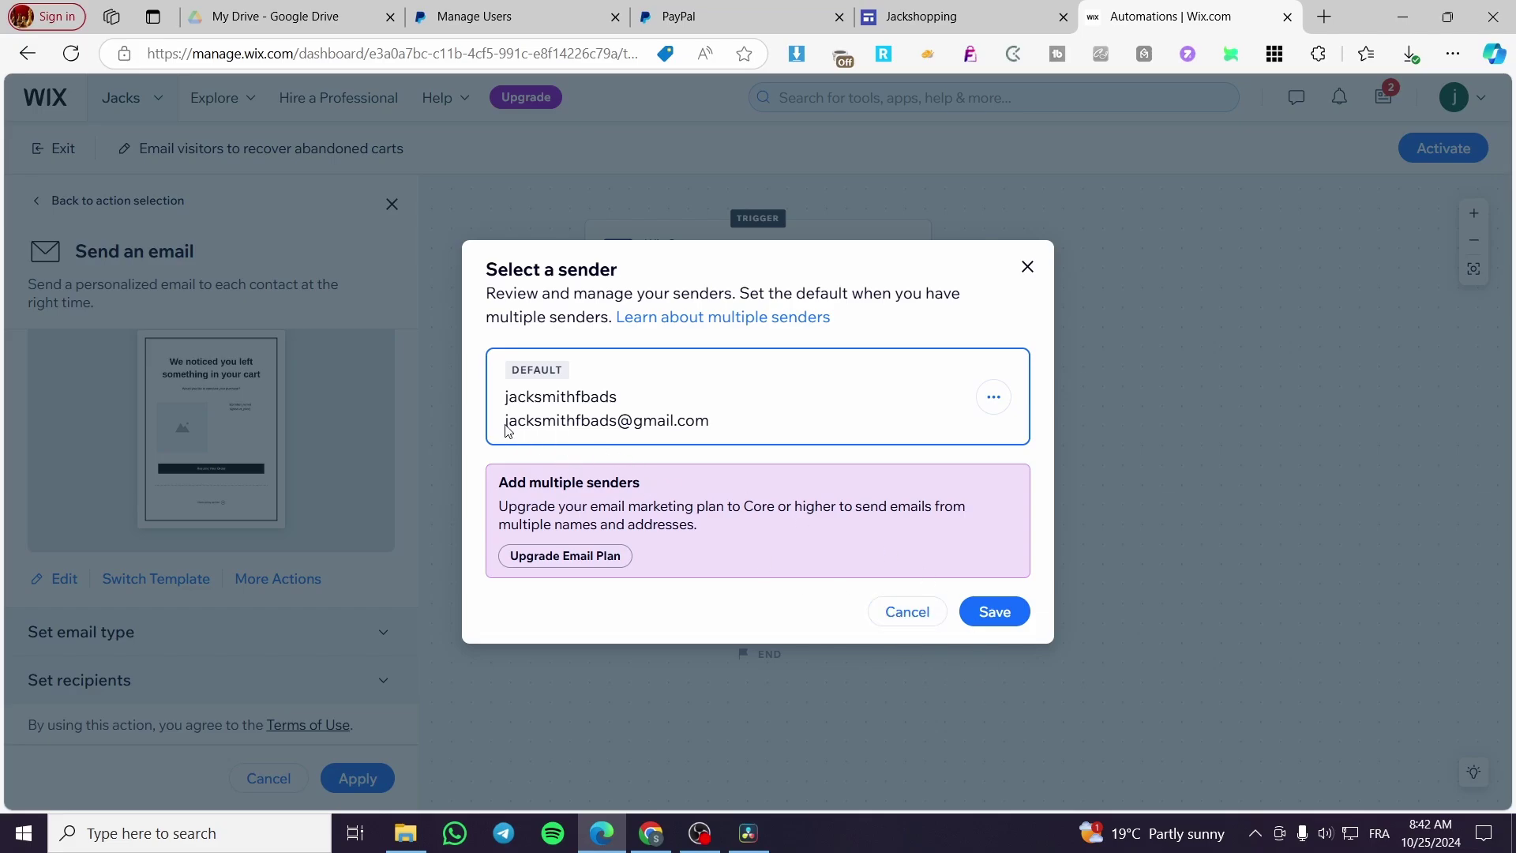
click(1001, 616)
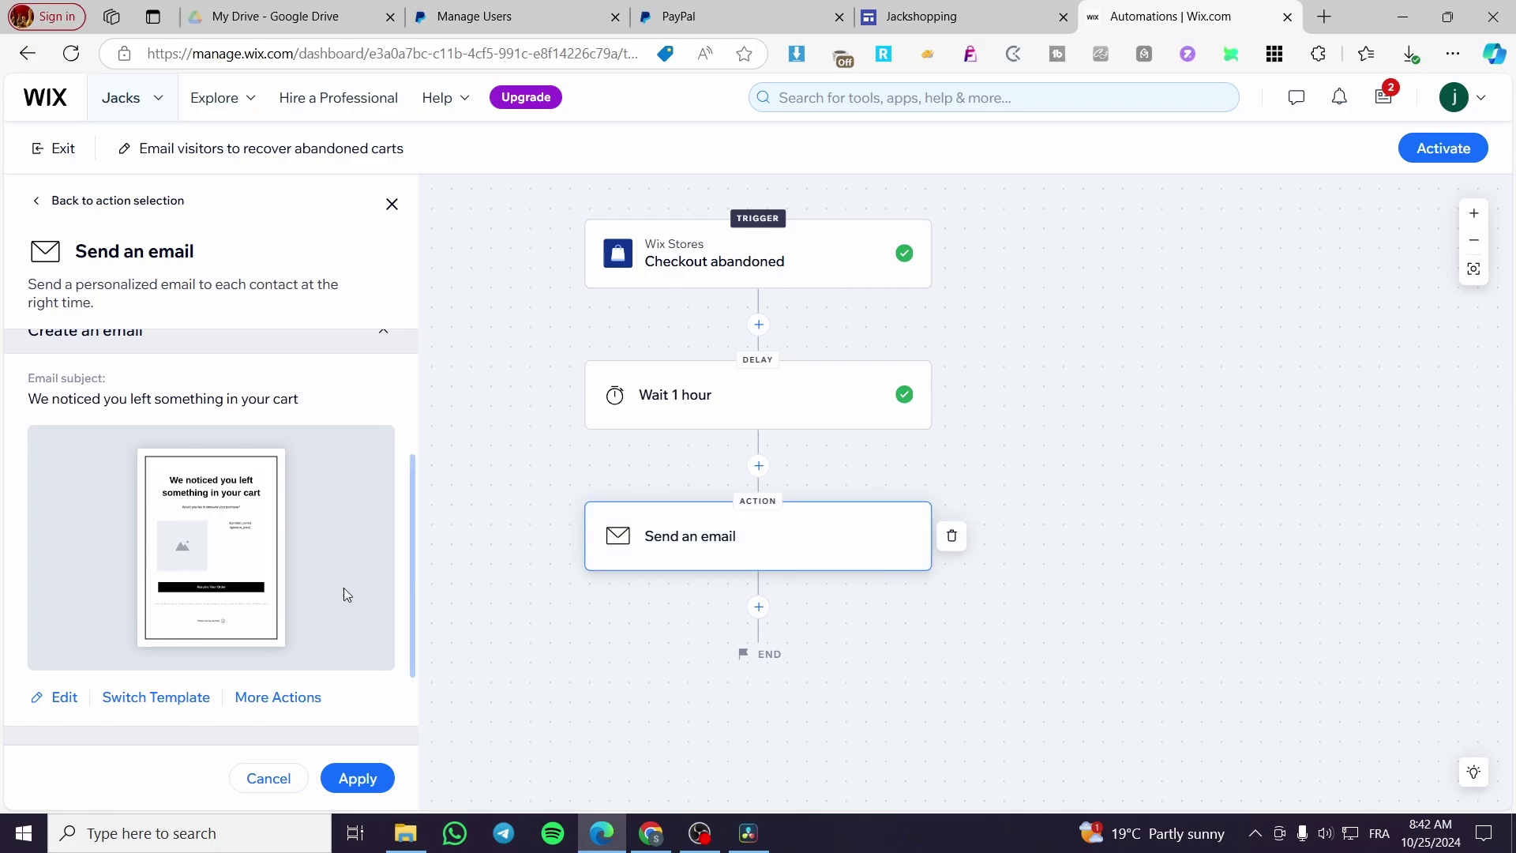
Step: Edit the email and change its subject line to "We noticed you left something important in your cart"
click(63, 698)
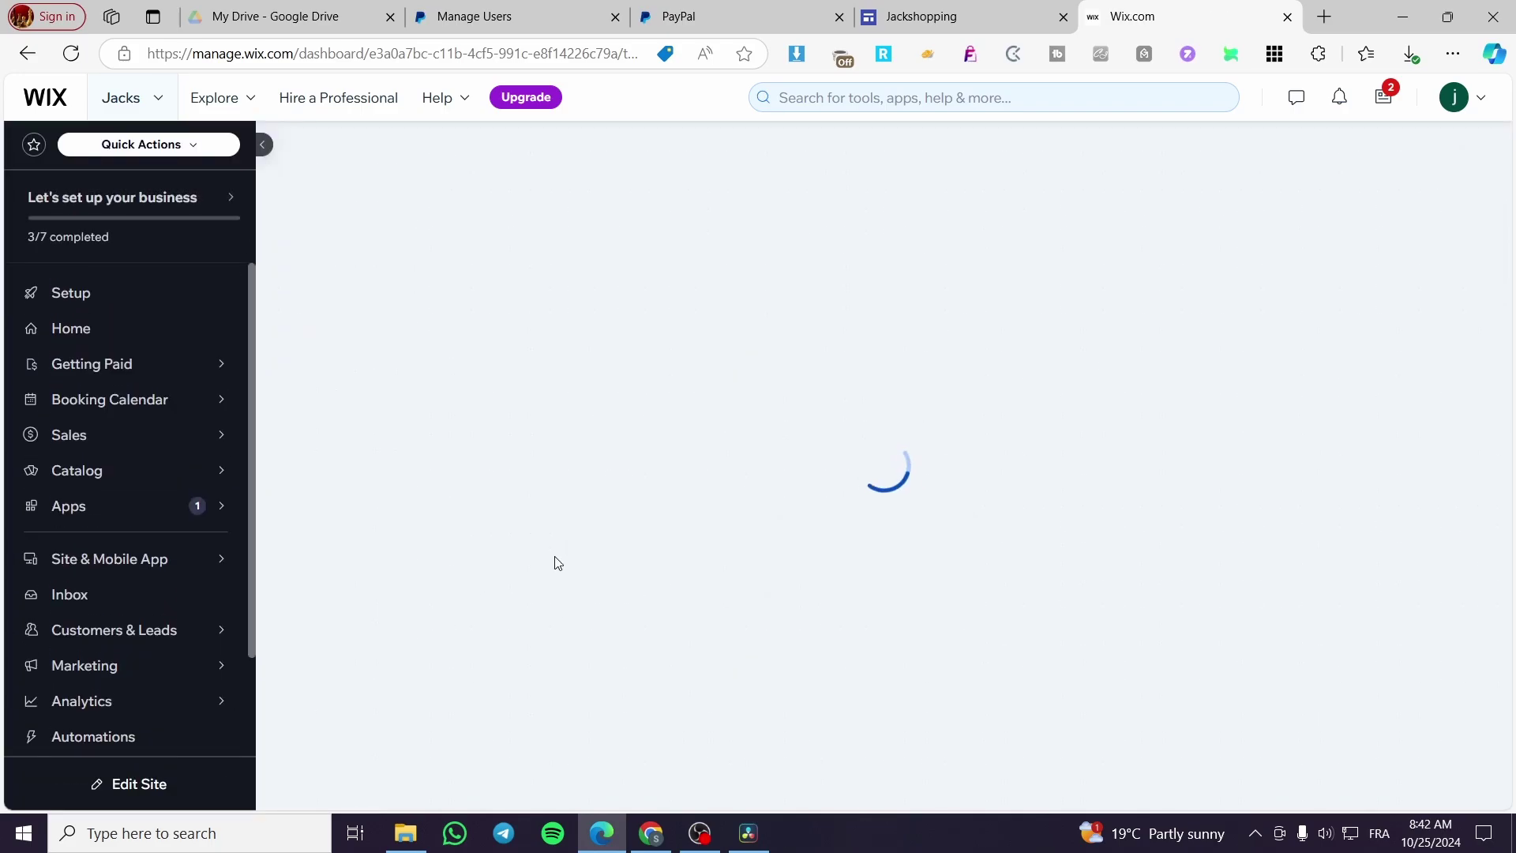
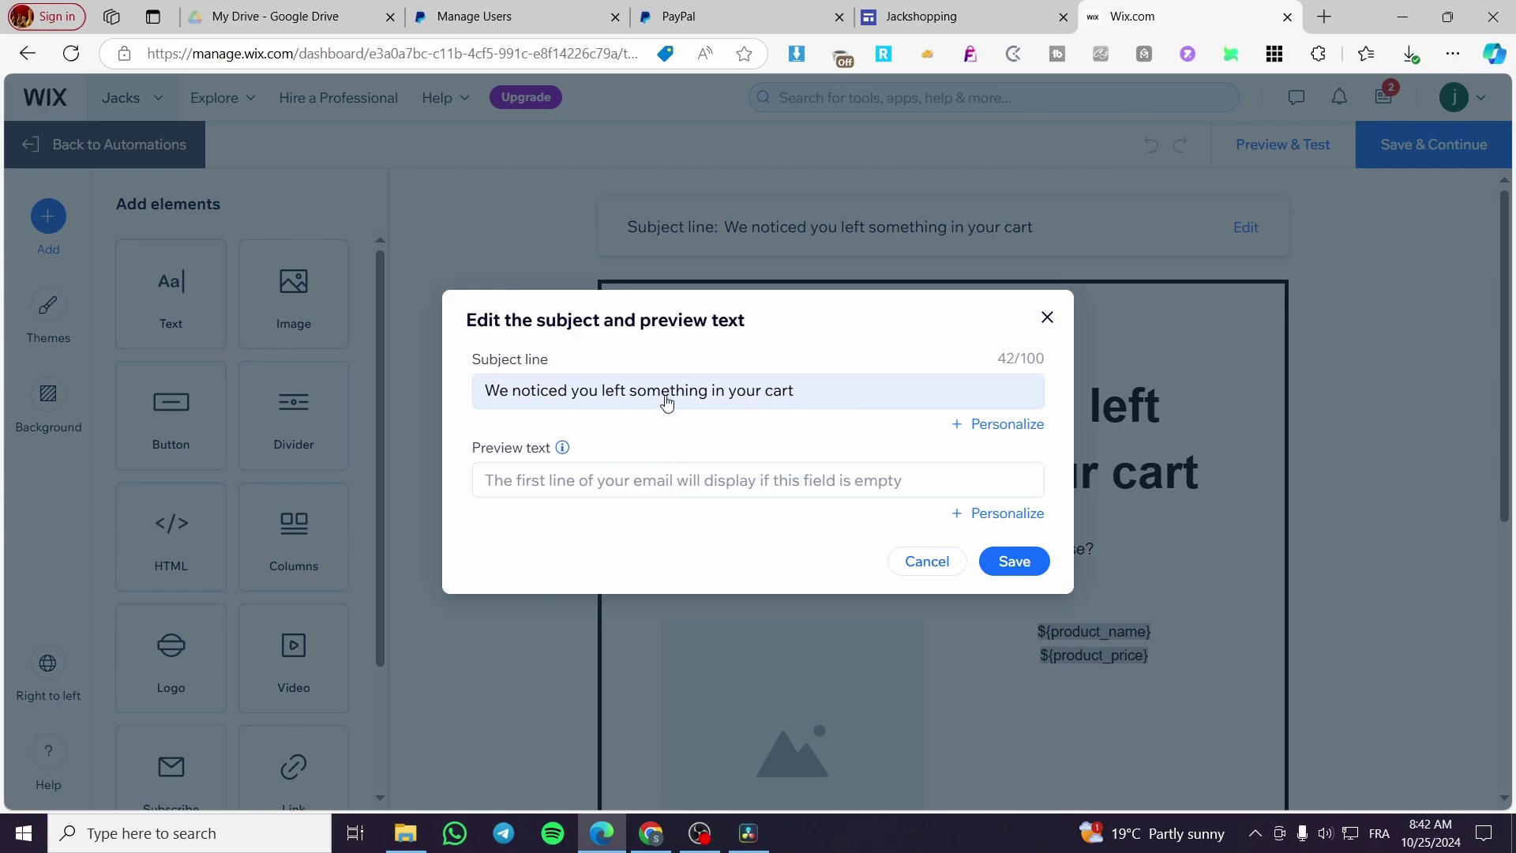
click(714, 390)
text(importan)
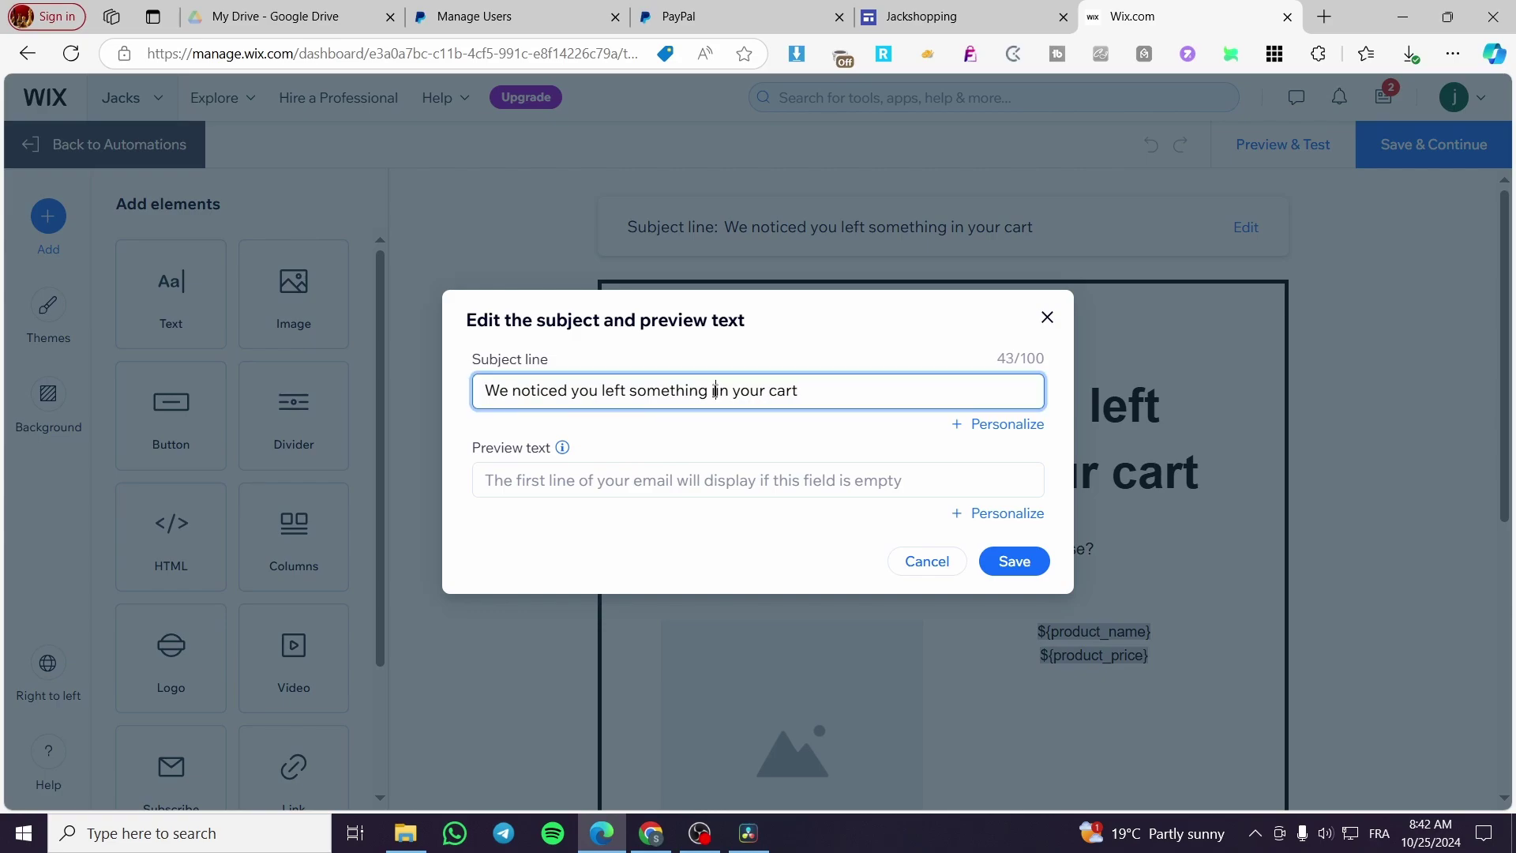
text(t)
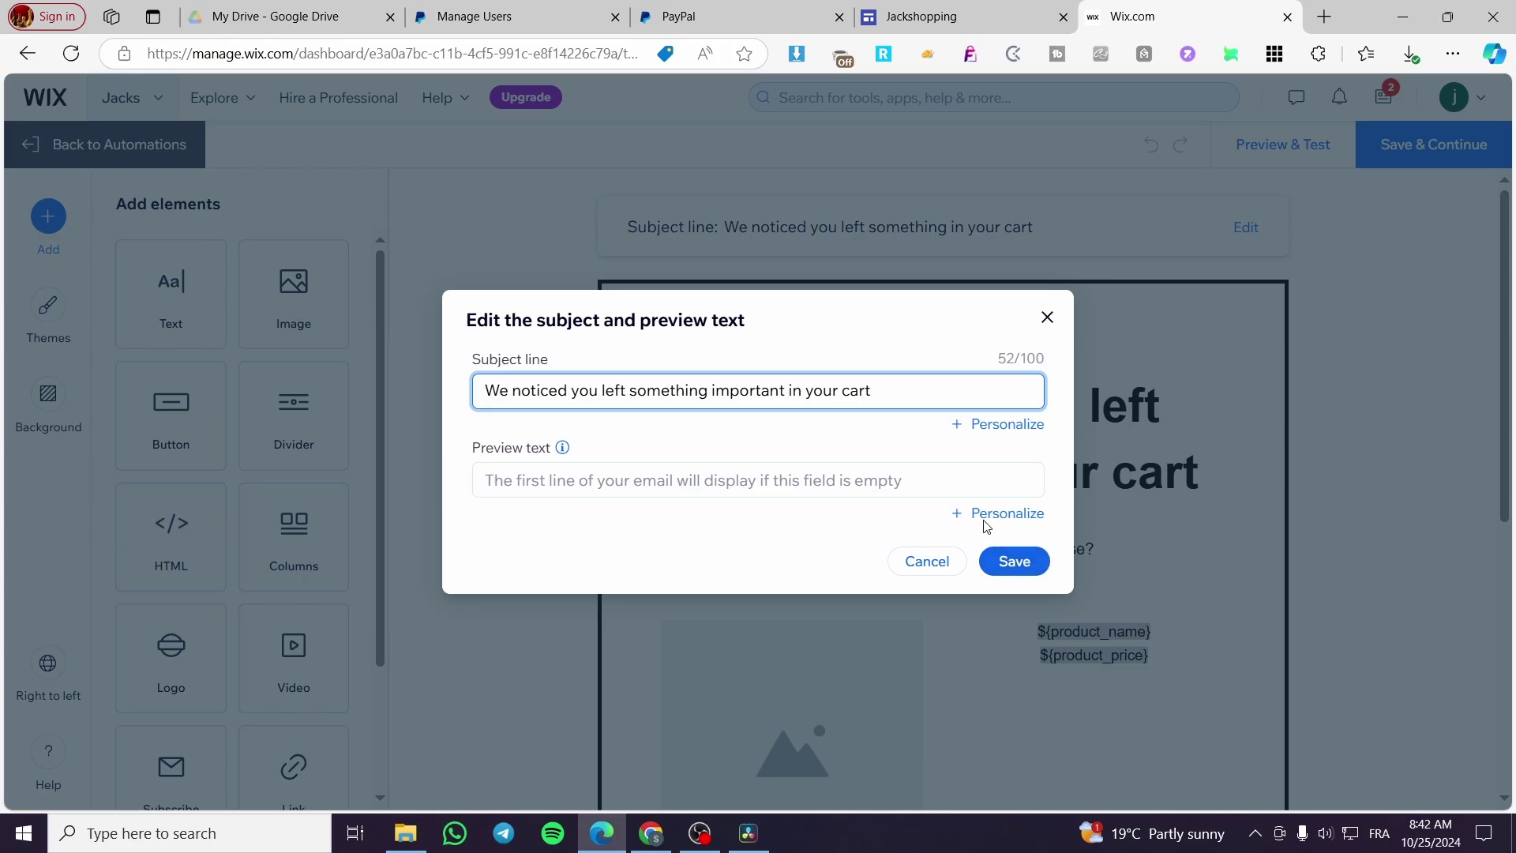
click(1013, 561)
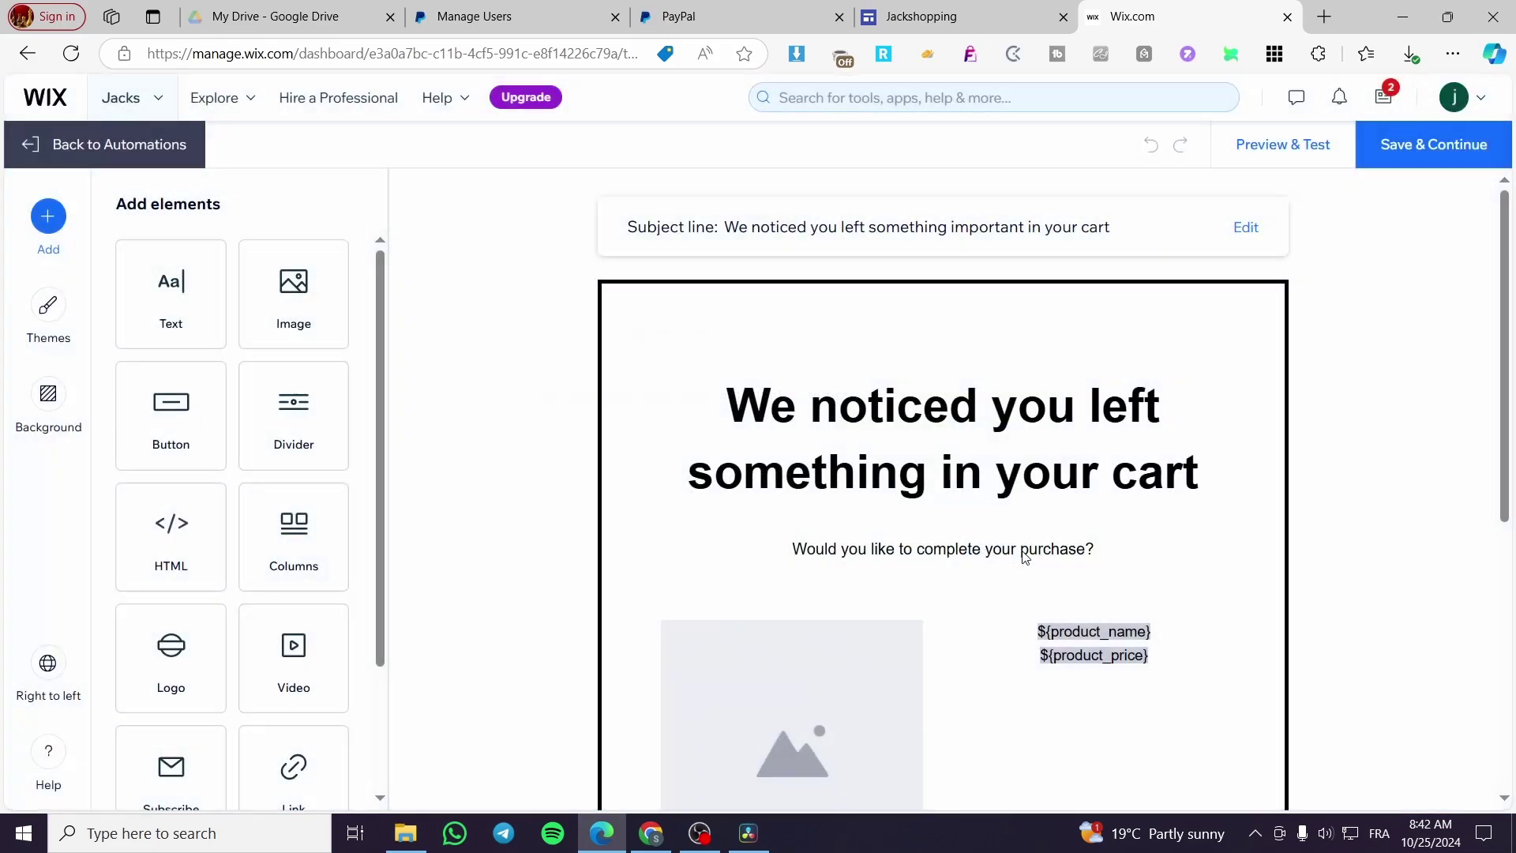
Step: Review the email template's product block, order button and footer, and the elements available to add
scroll(904, 509, down, 6)
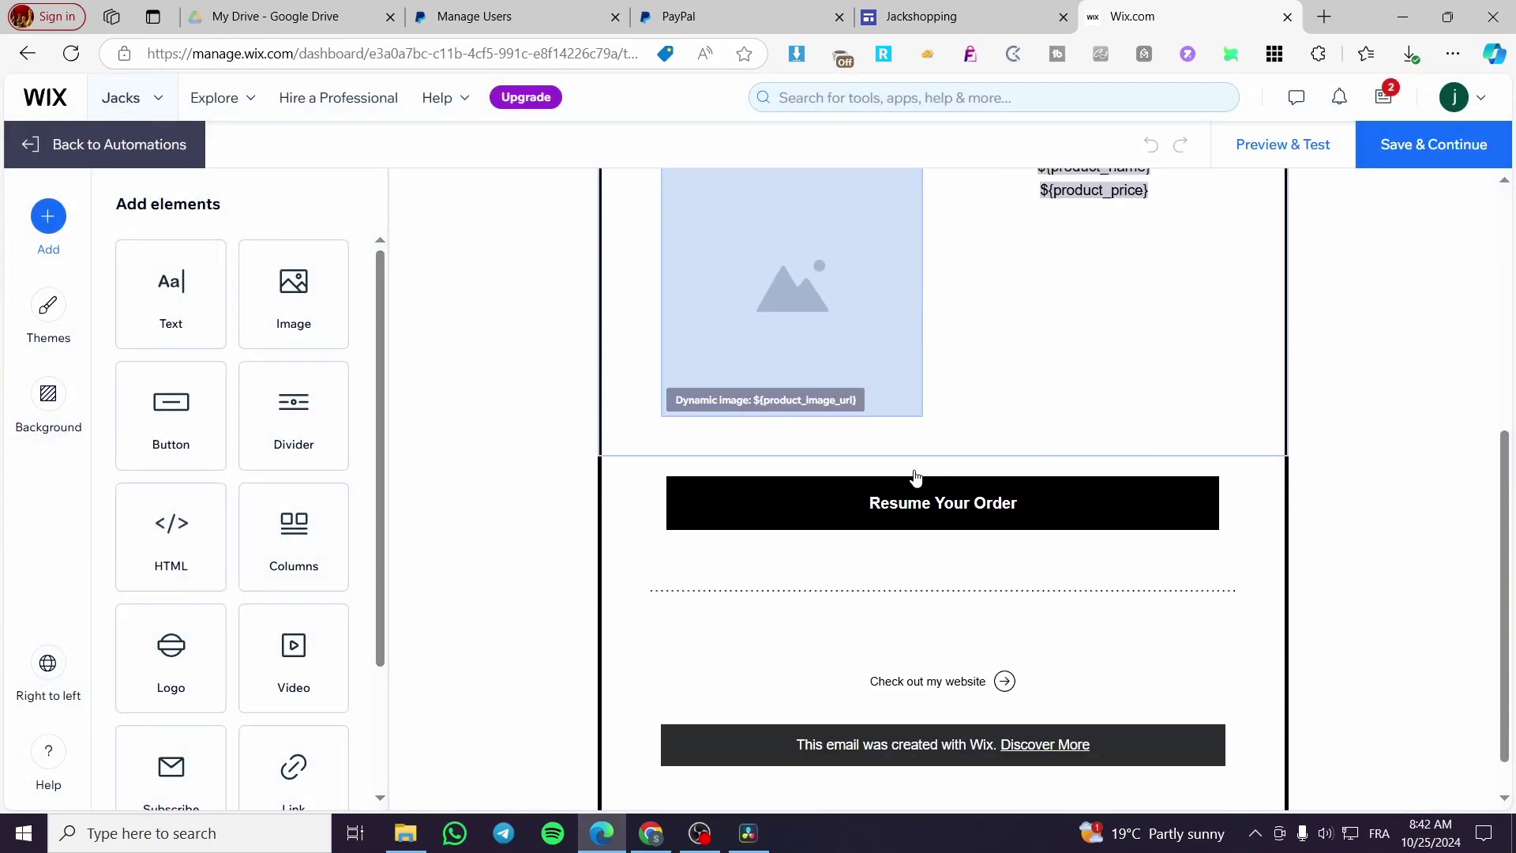
scroll(912, 477, up, 4)
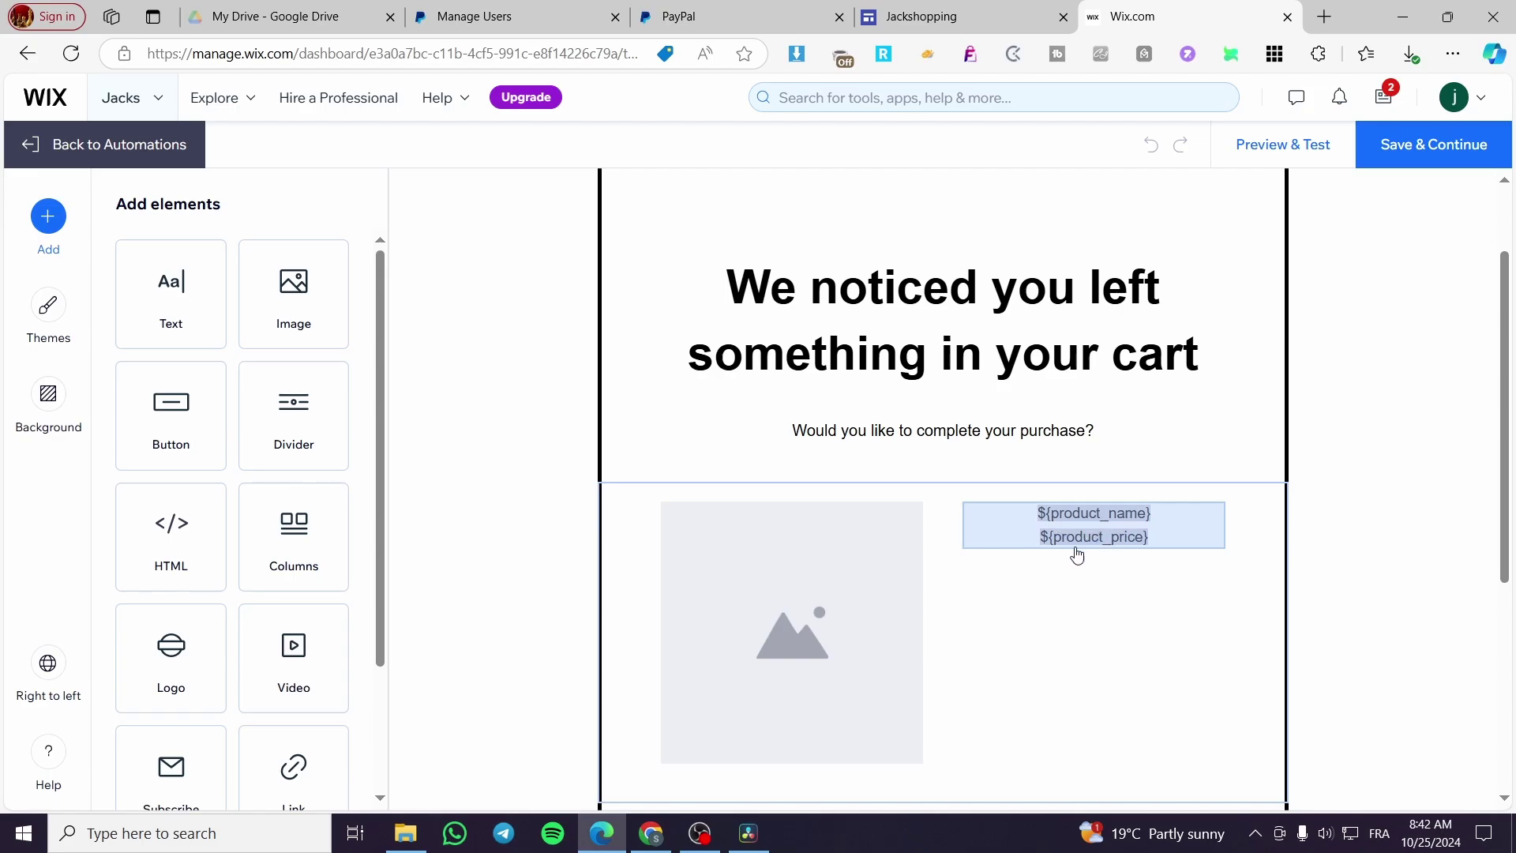
scroll(1128, 544, down, 3)
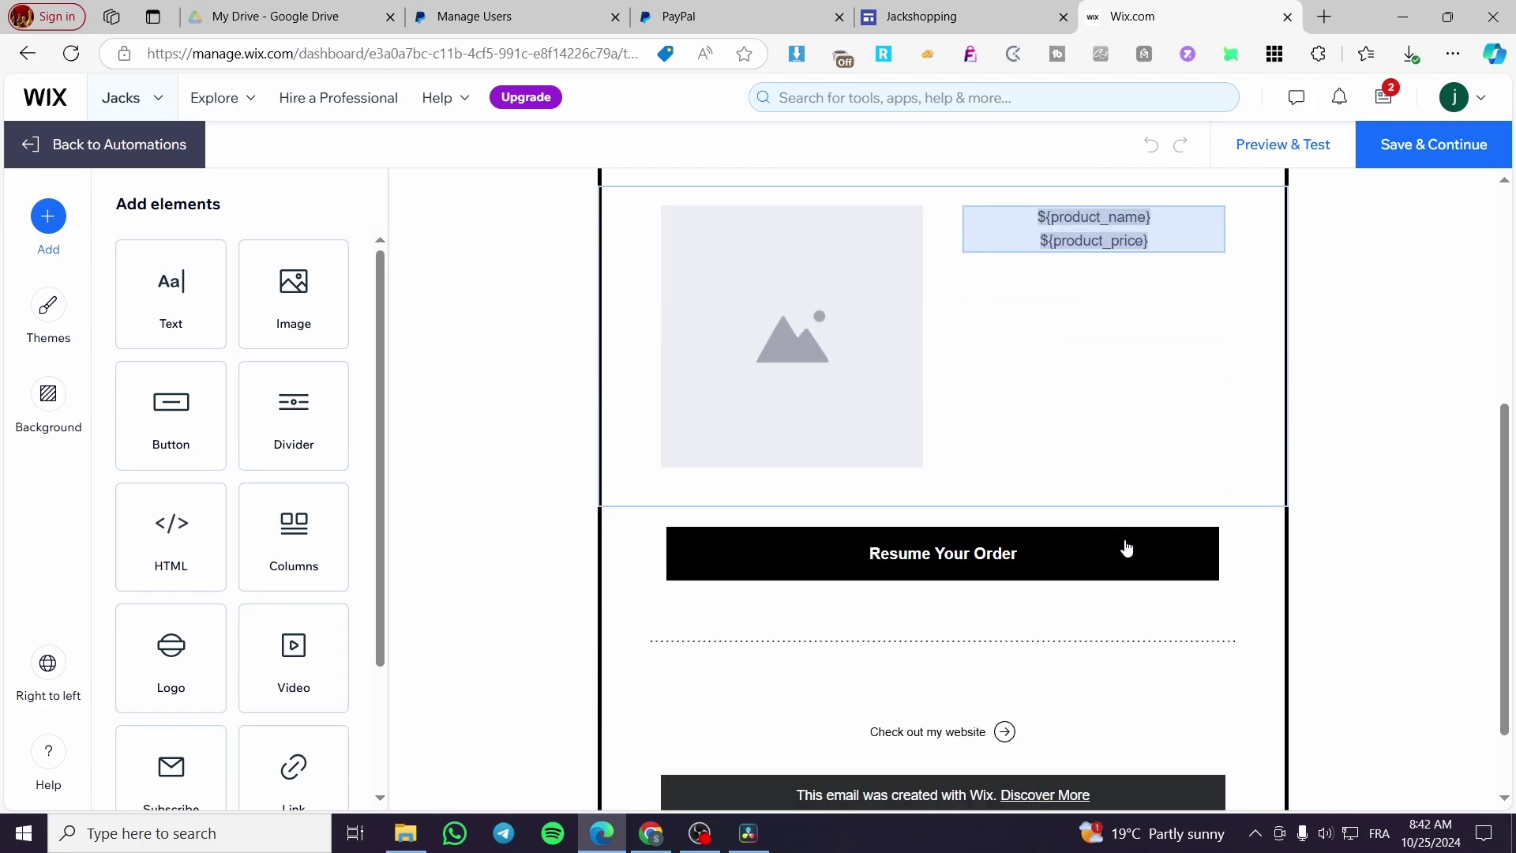
scroll(1124, 544, up, 3)
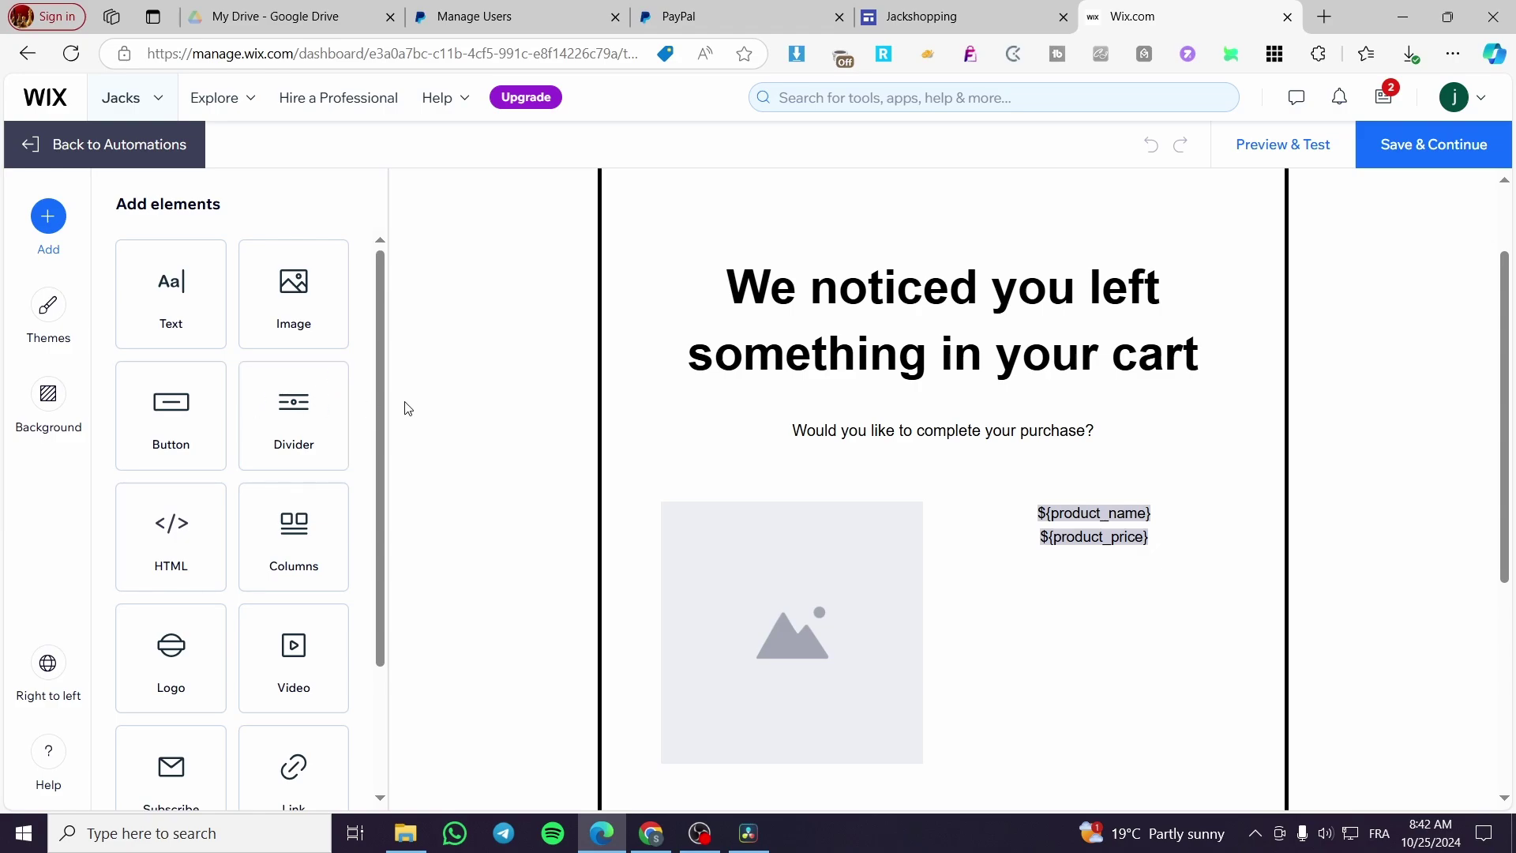
scroll(299, 426, down, 1)
scroll(299, 427, up, 1)
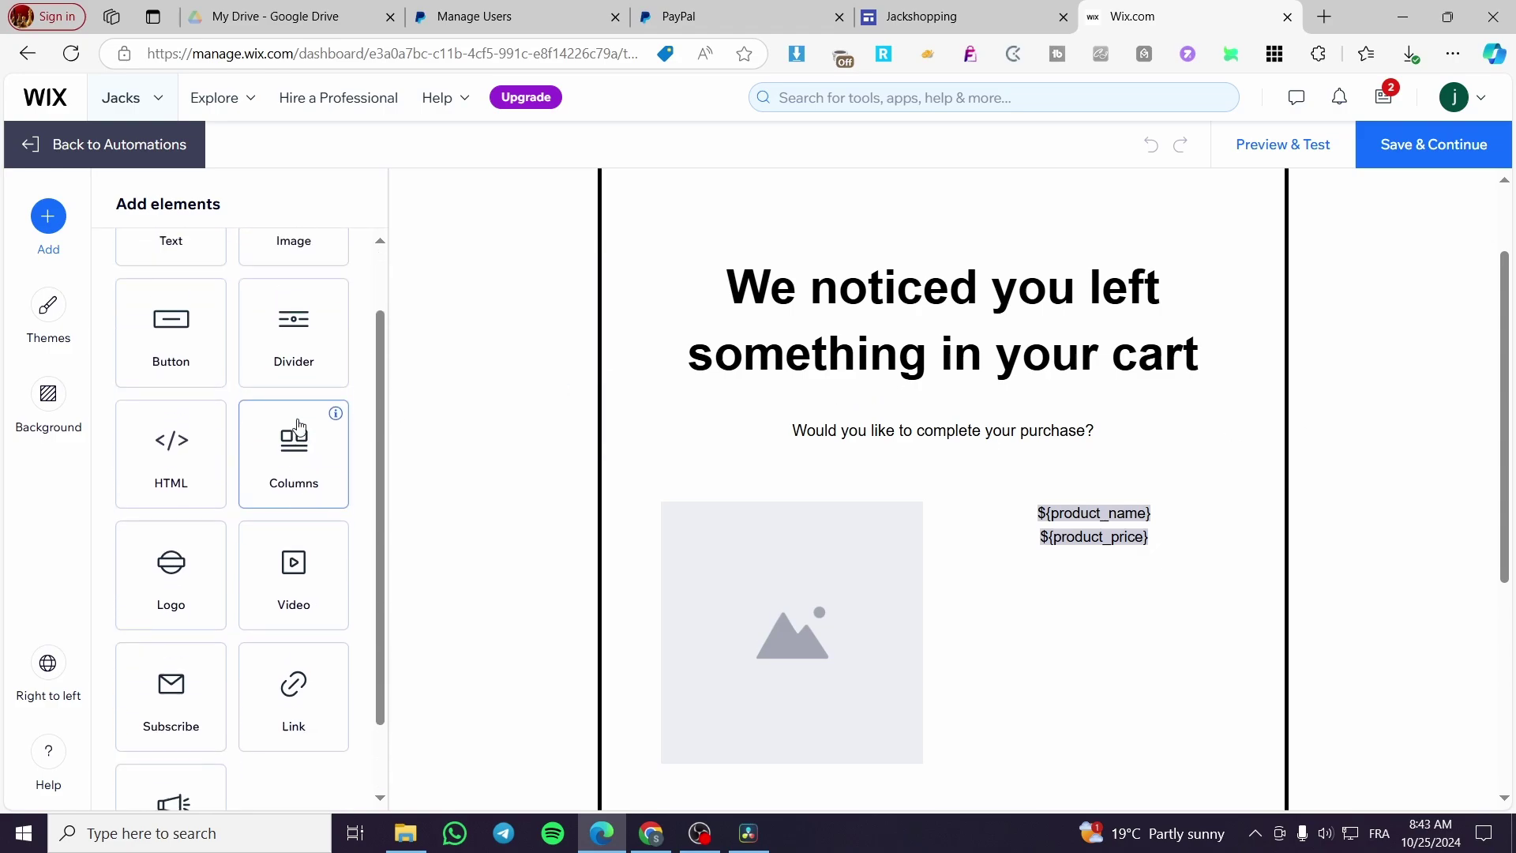
scroll(799, 451, up, 1)
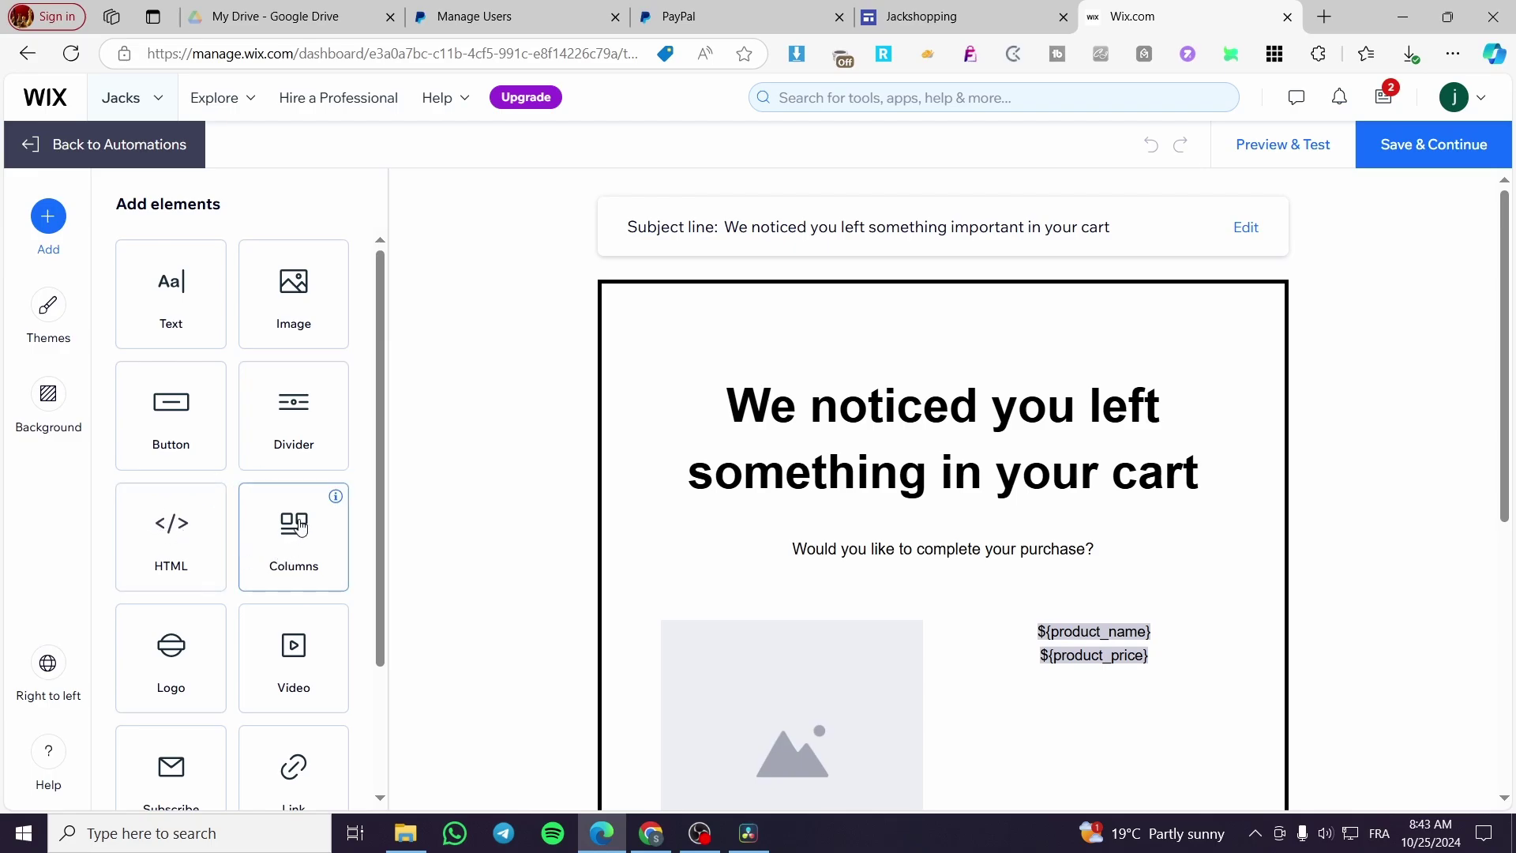
Step: Add a logo above the email heading and set its image to Surreal Glass Flowers from Media from Wix
scroll(287, 542, down, 2)
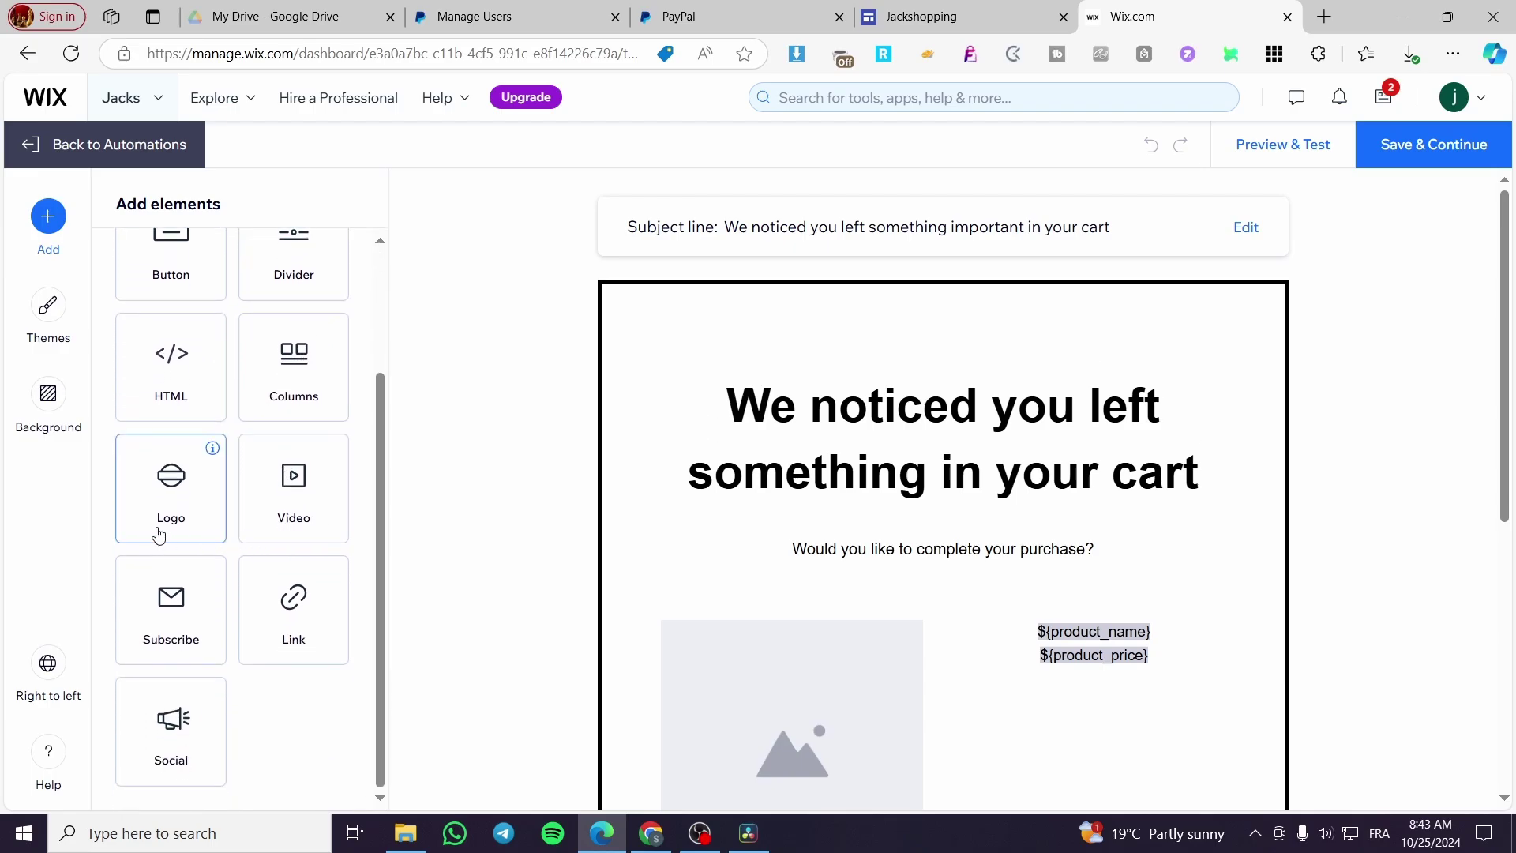
drag(218, 524, 724, 382)
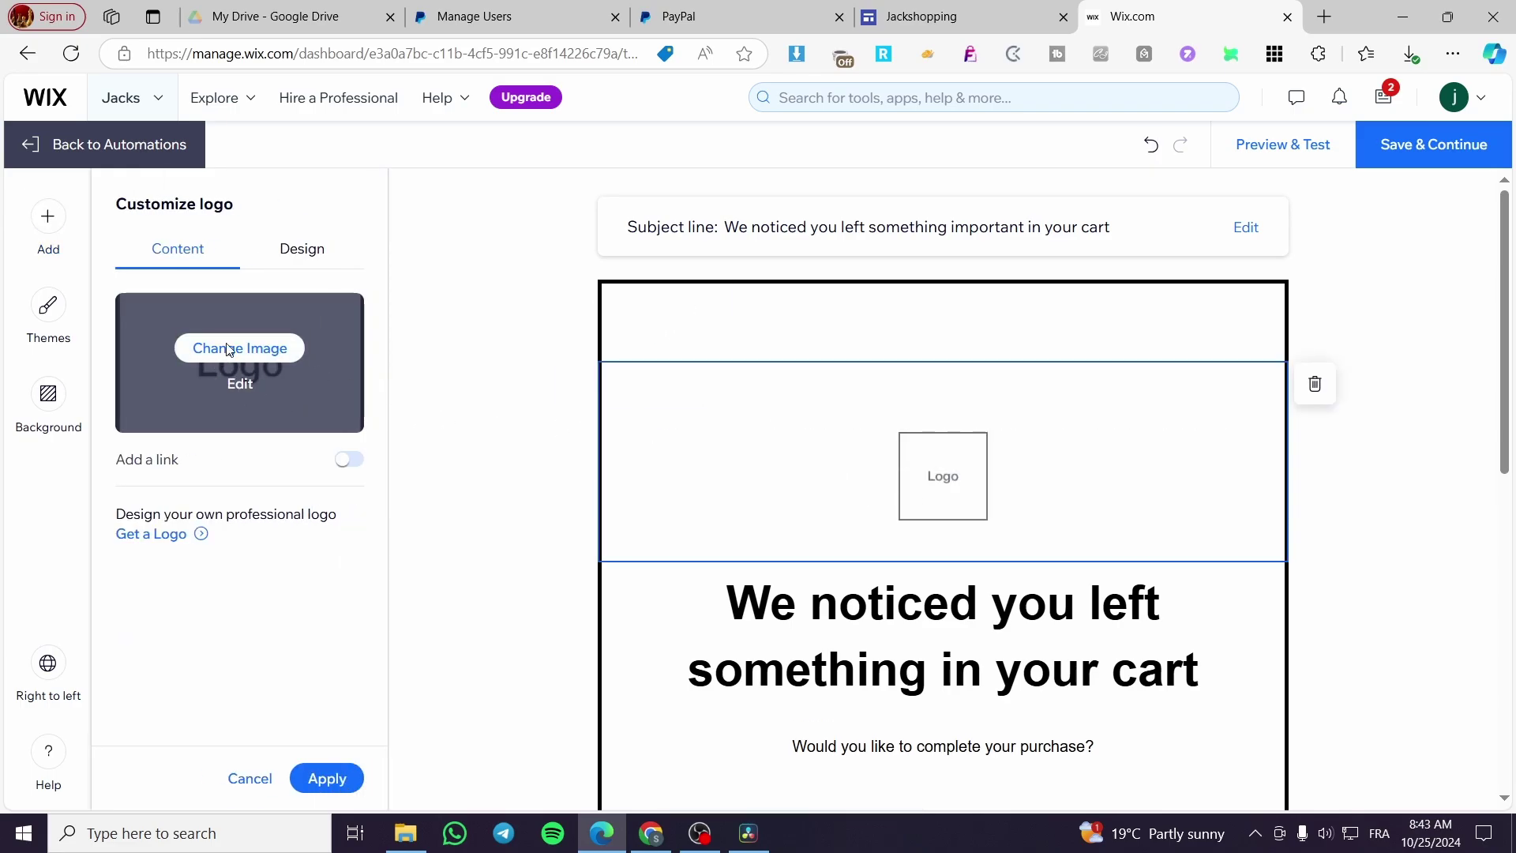
click(236, 348)
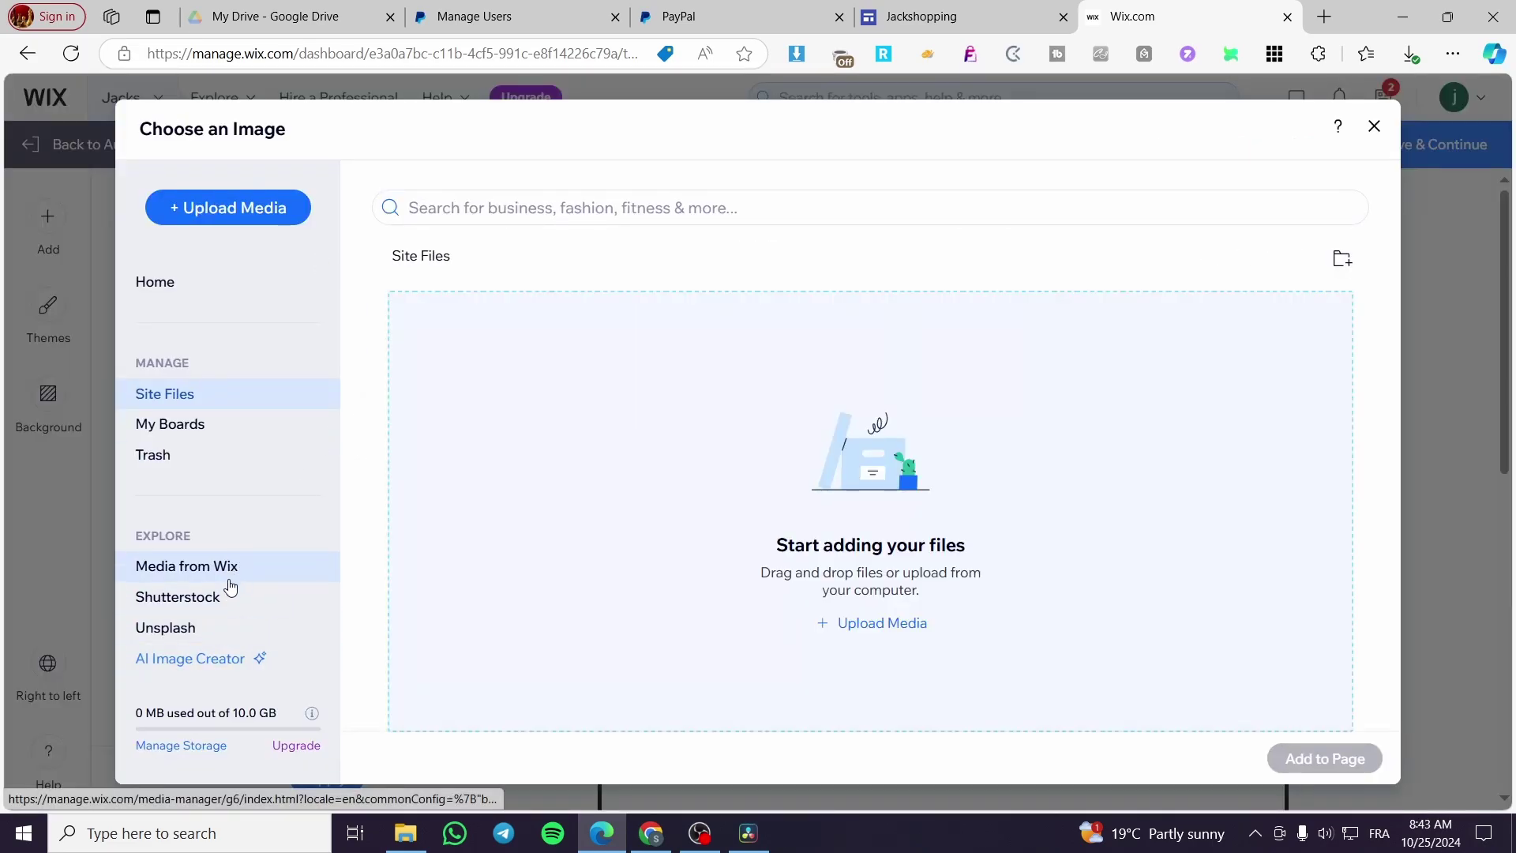
click(236, 577)
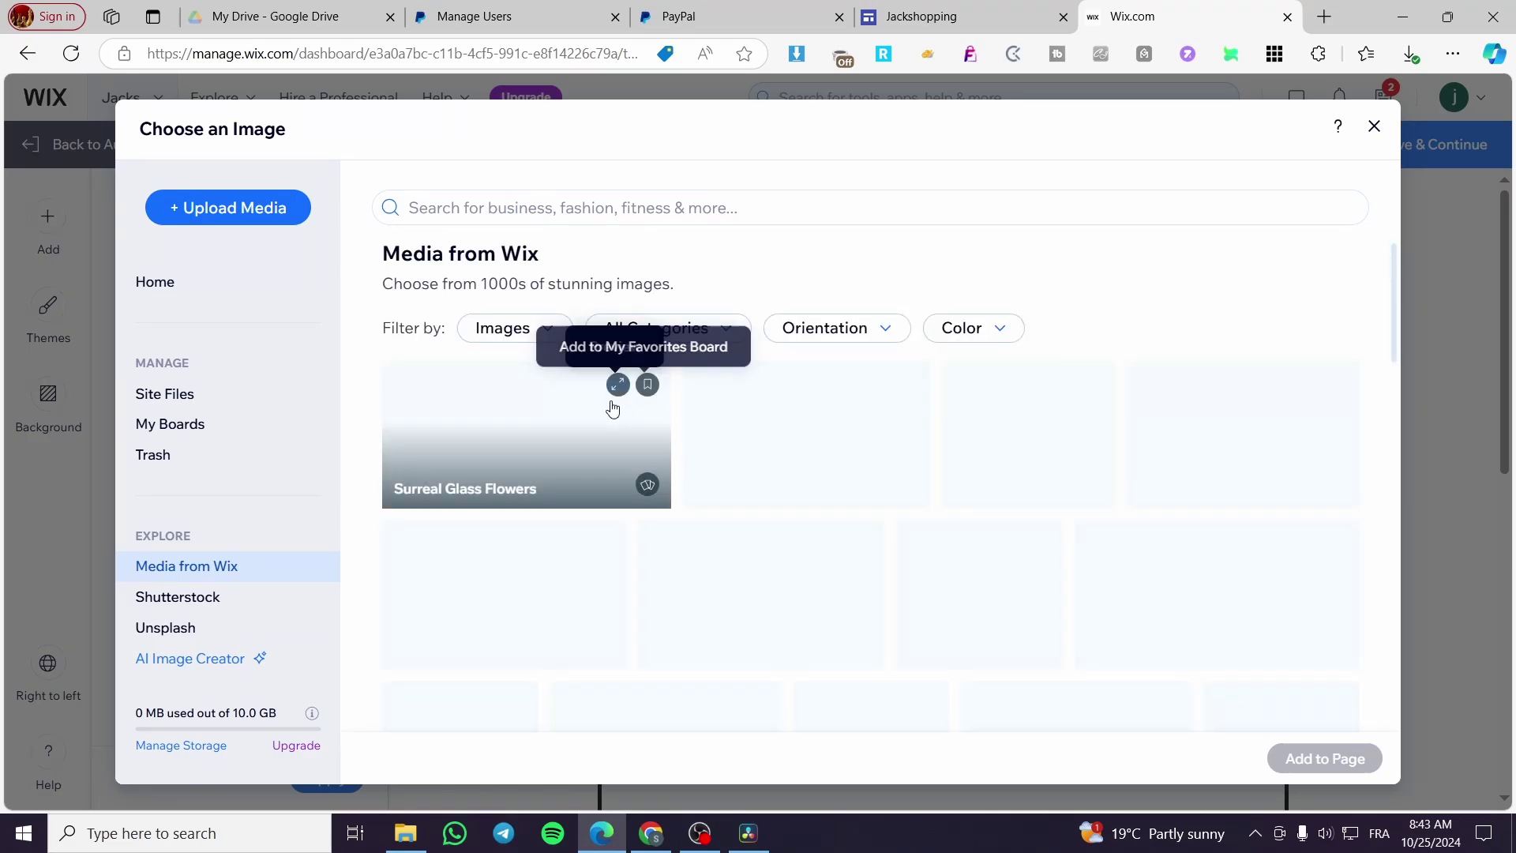
click(553, 458)
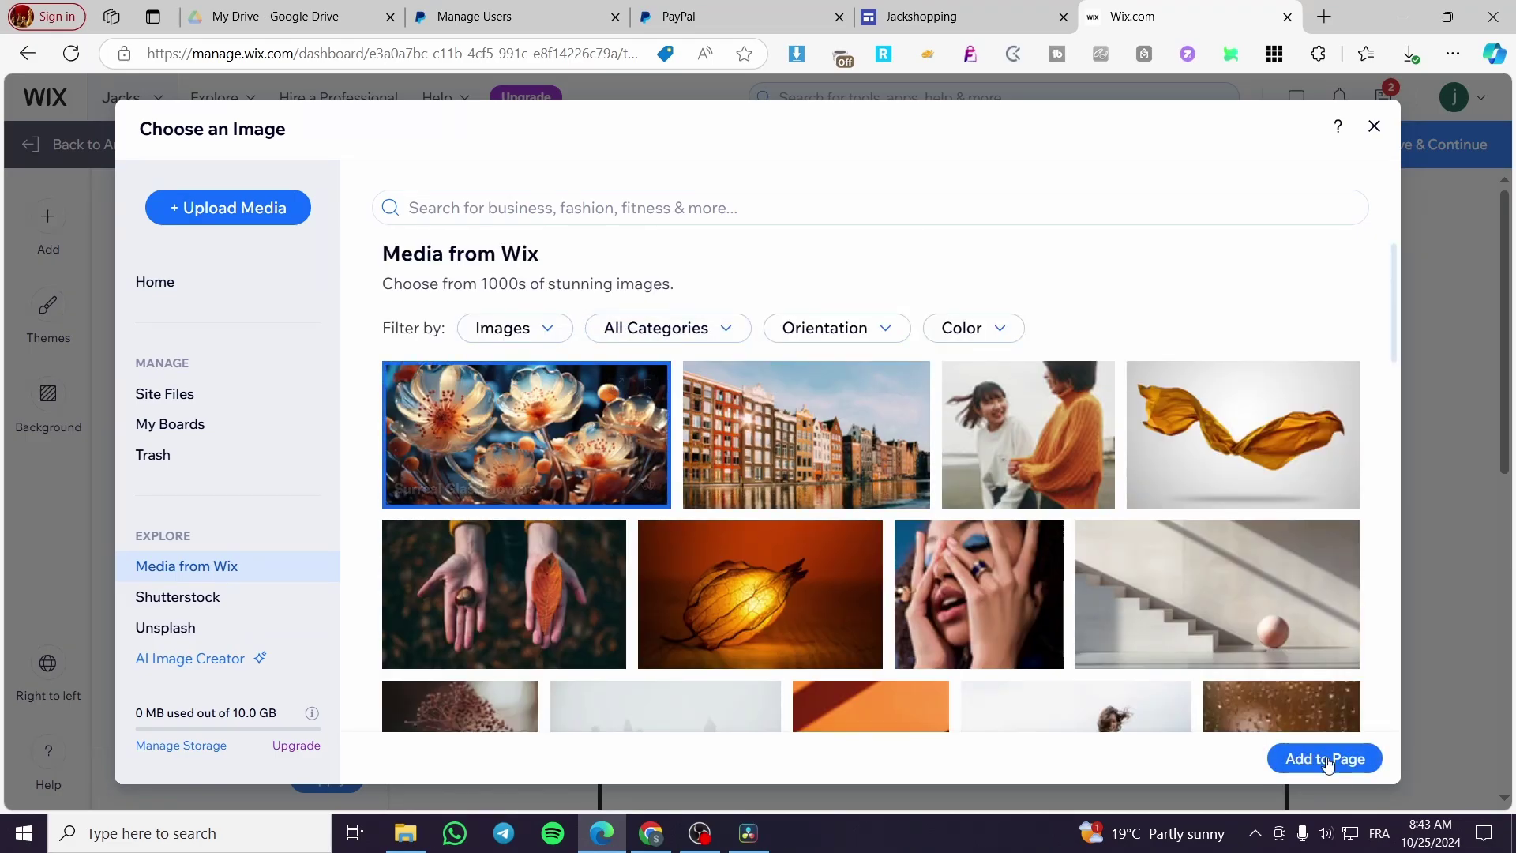
click(1323, 758)
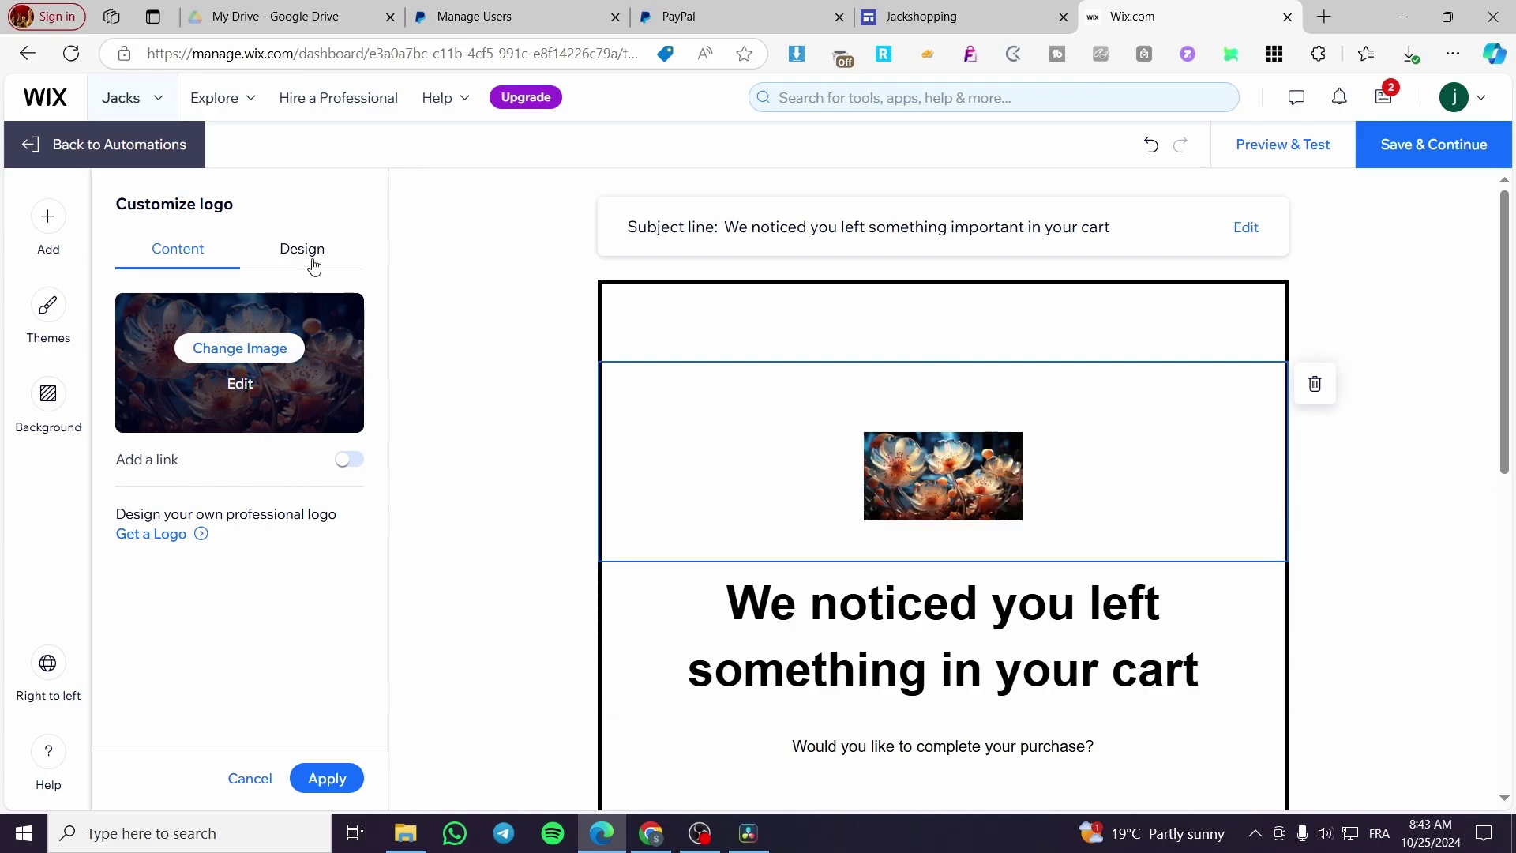
Step: Check the logo's link and design options and apply the logo settings
click(349, 460)
click(349, 460)
click(277, 265)
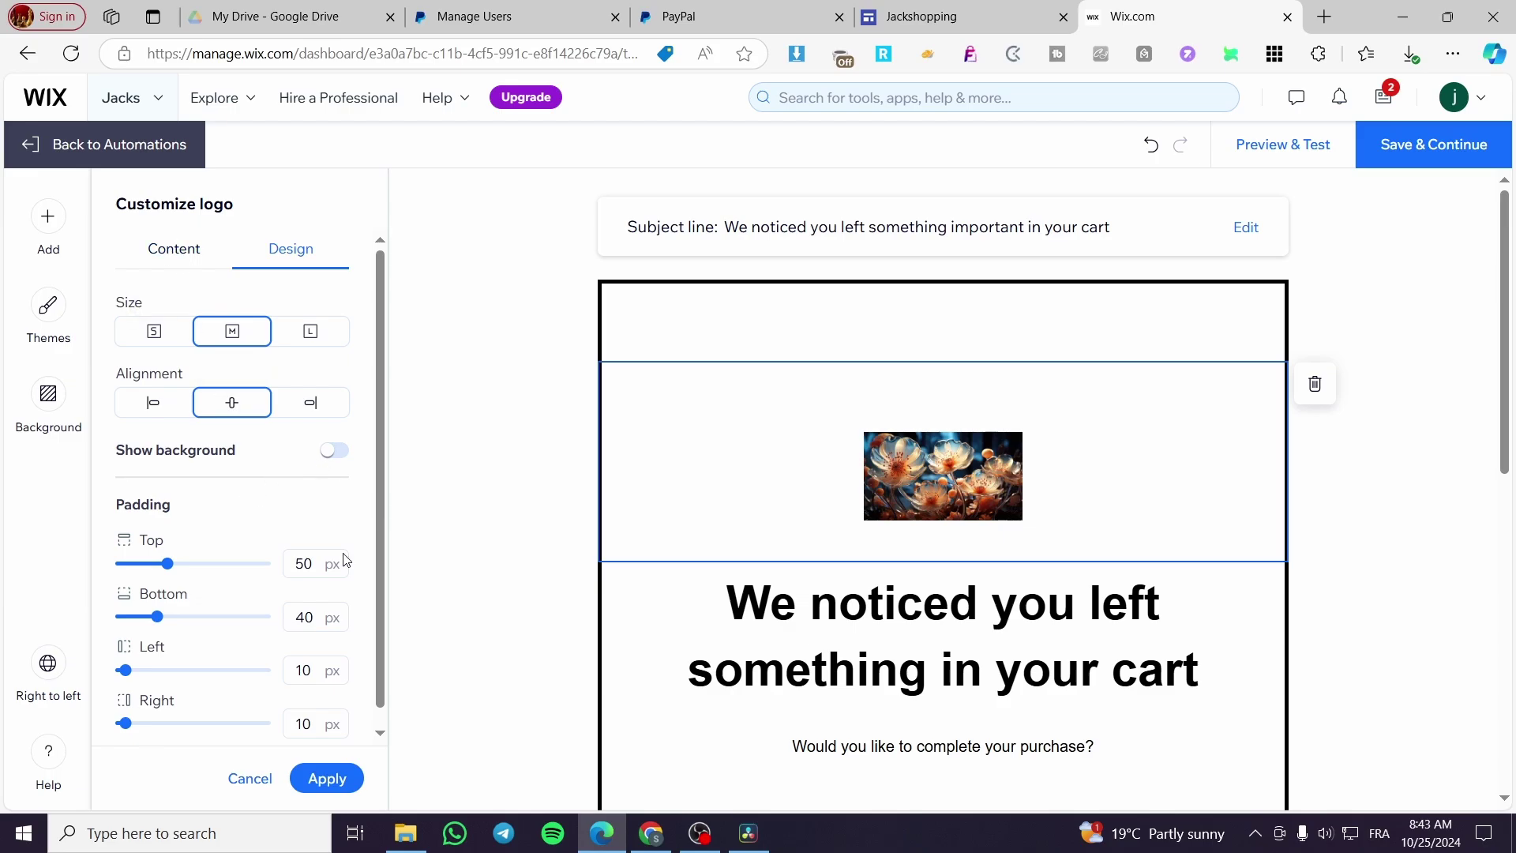
click(326, 779)
Step: Change the order button's text to "Resume Your Checkout" with the dynamic link Checkout URL, and save the email
scroll(875, 471, down, 3)
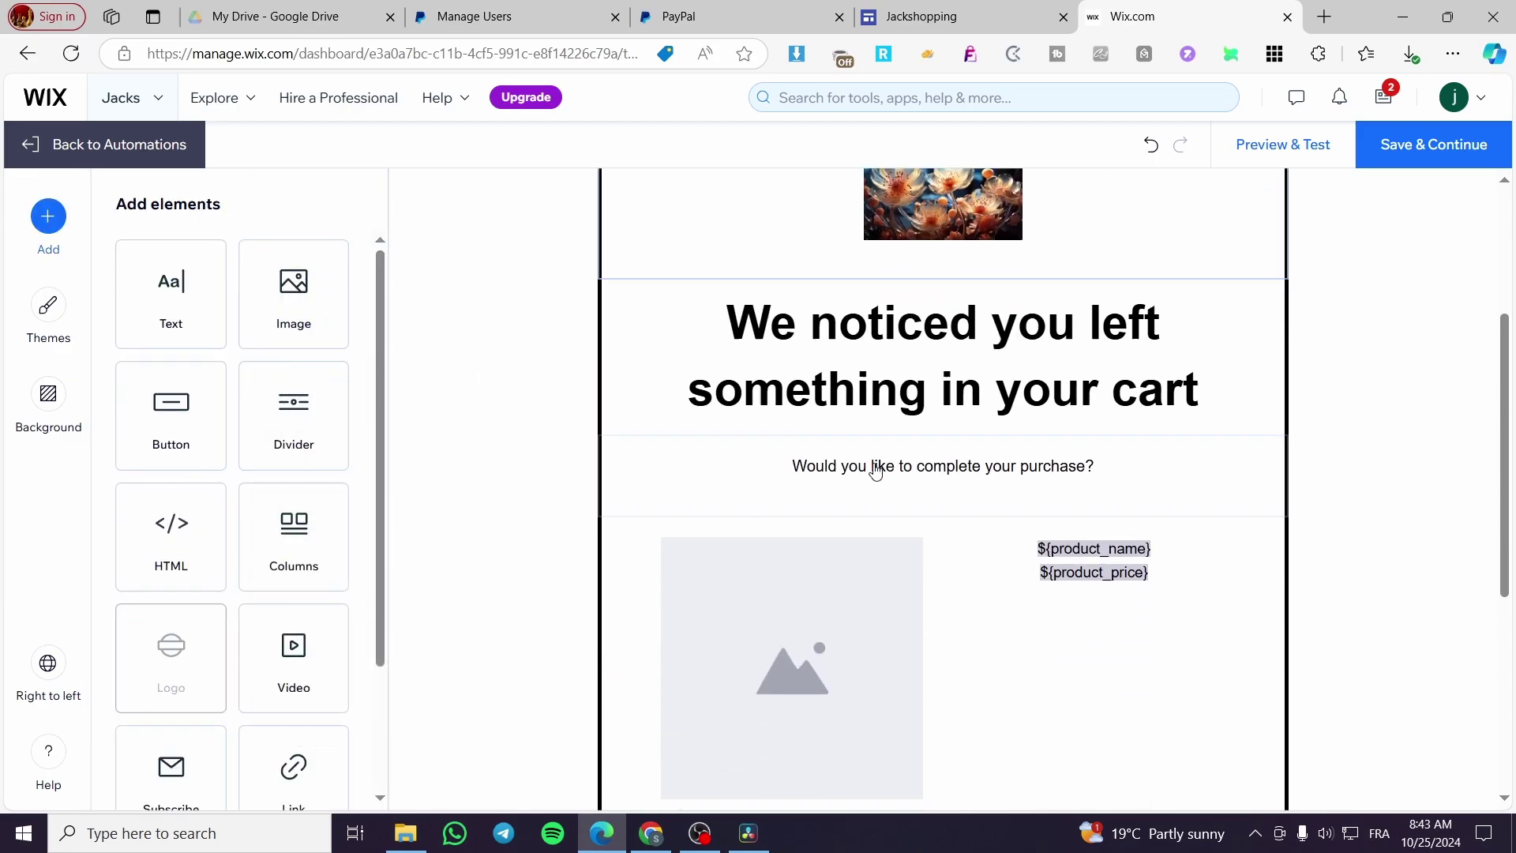
scroll(874, 472, down, 5)
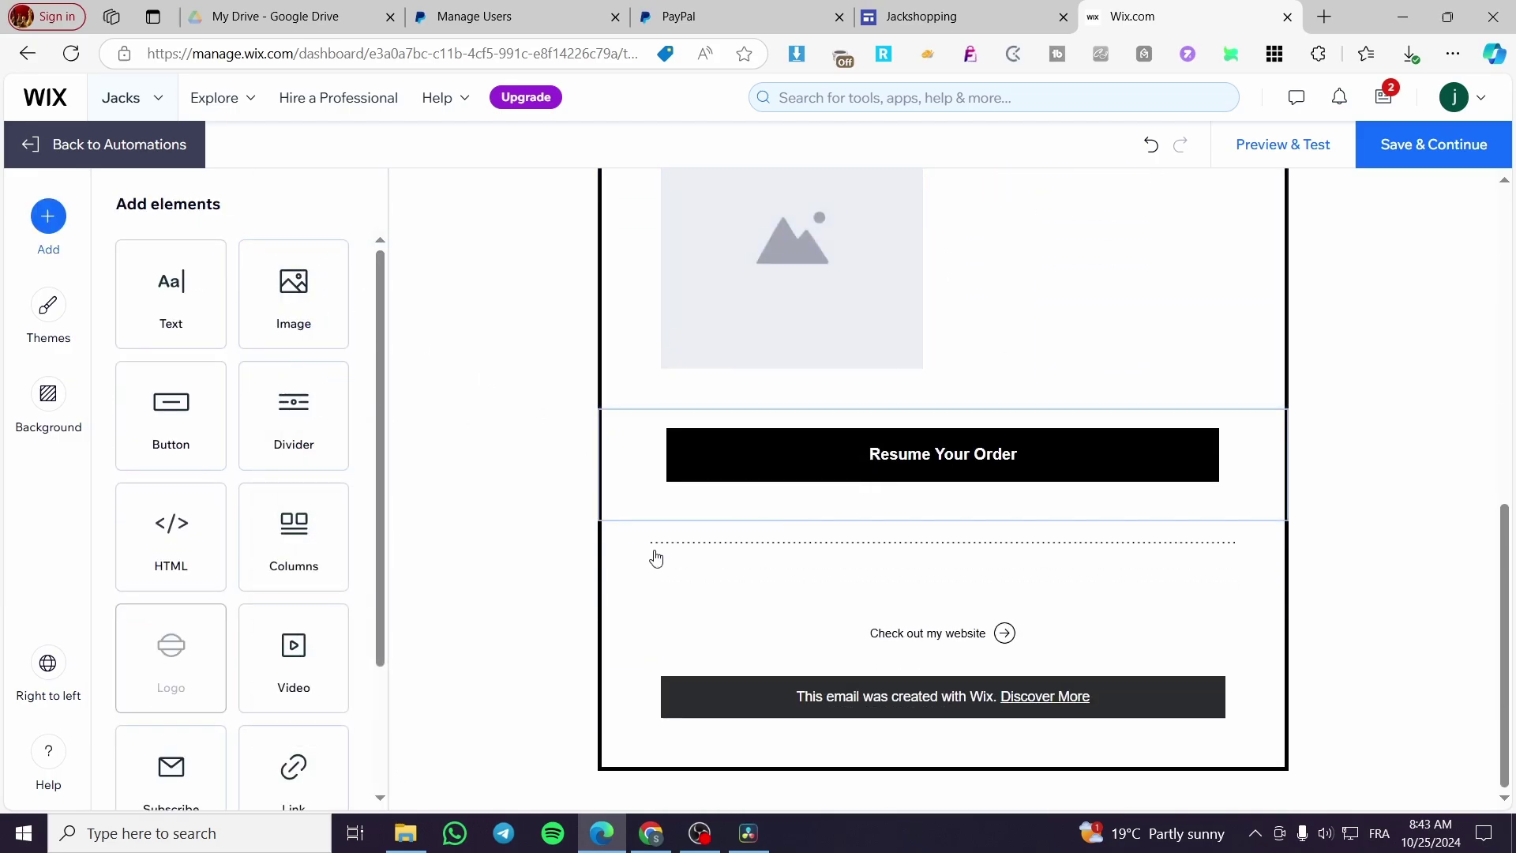
click(964, 468)
click(300, 333)
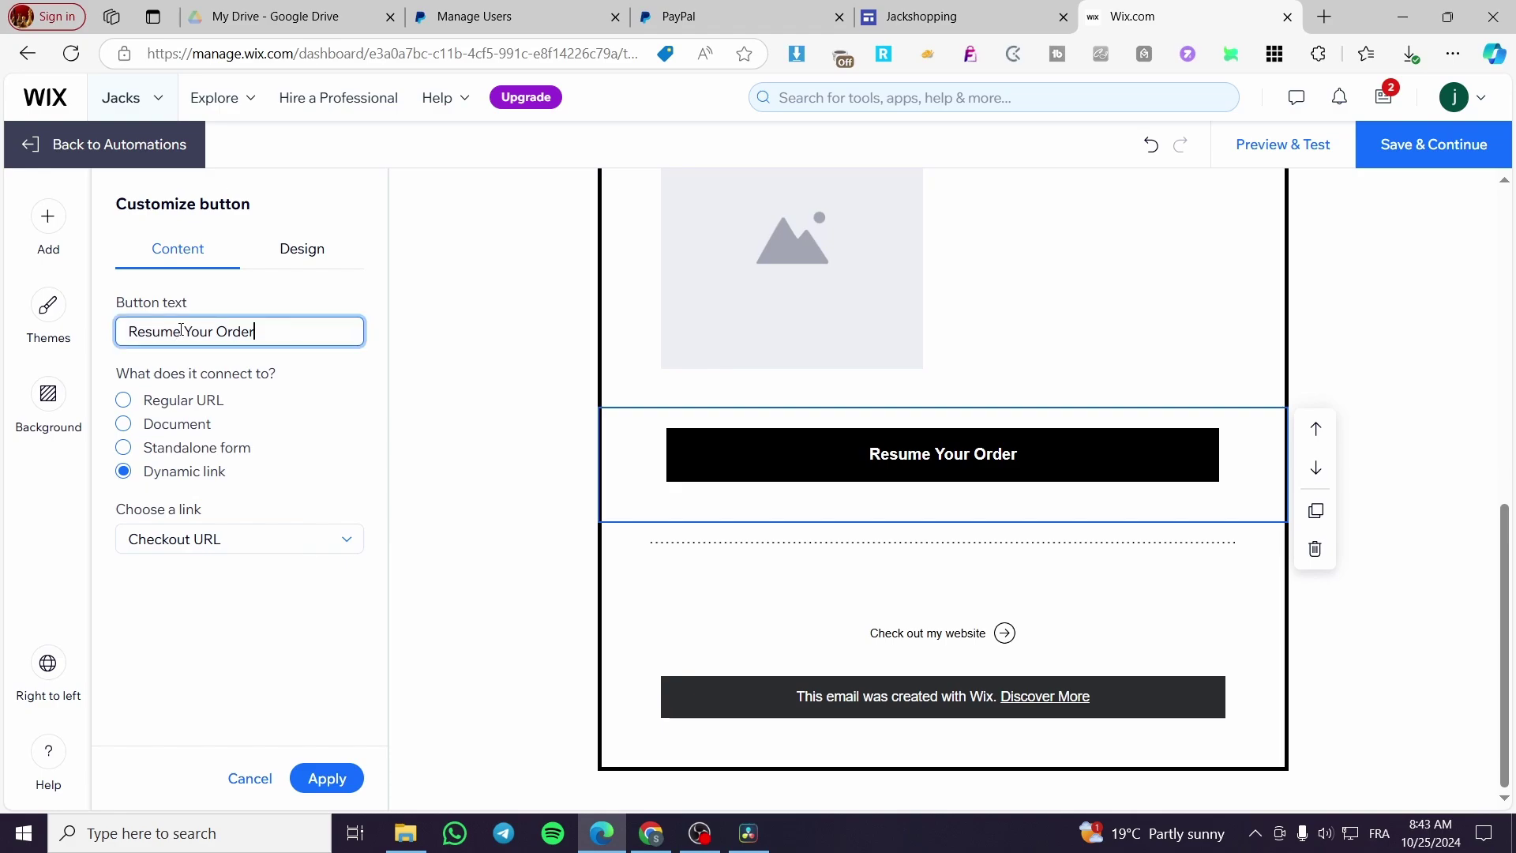
drag(267, 333, 213, 332)
text(Ch)
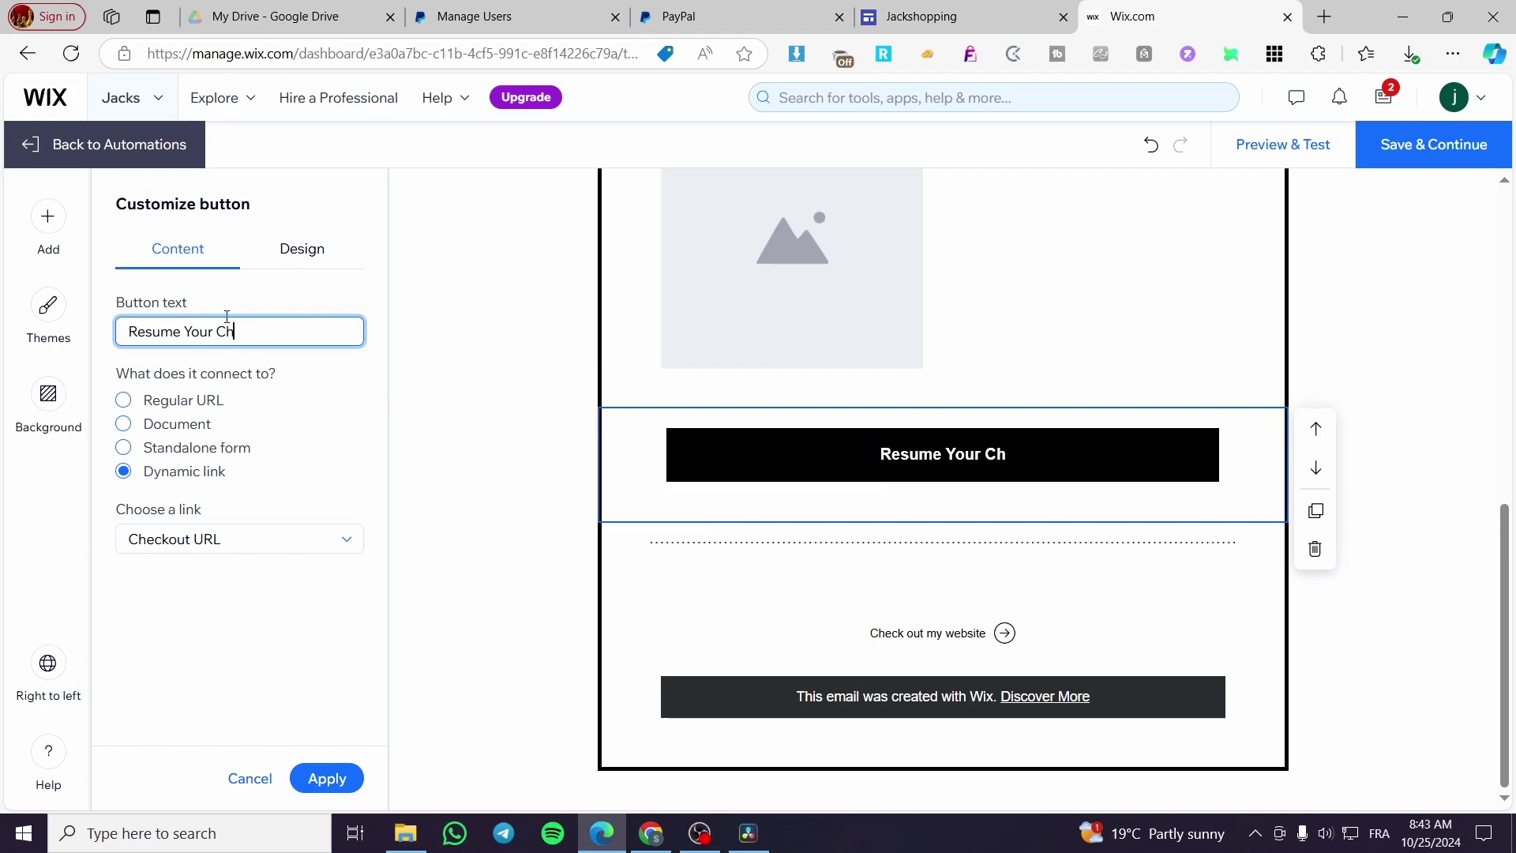
text(eckout)
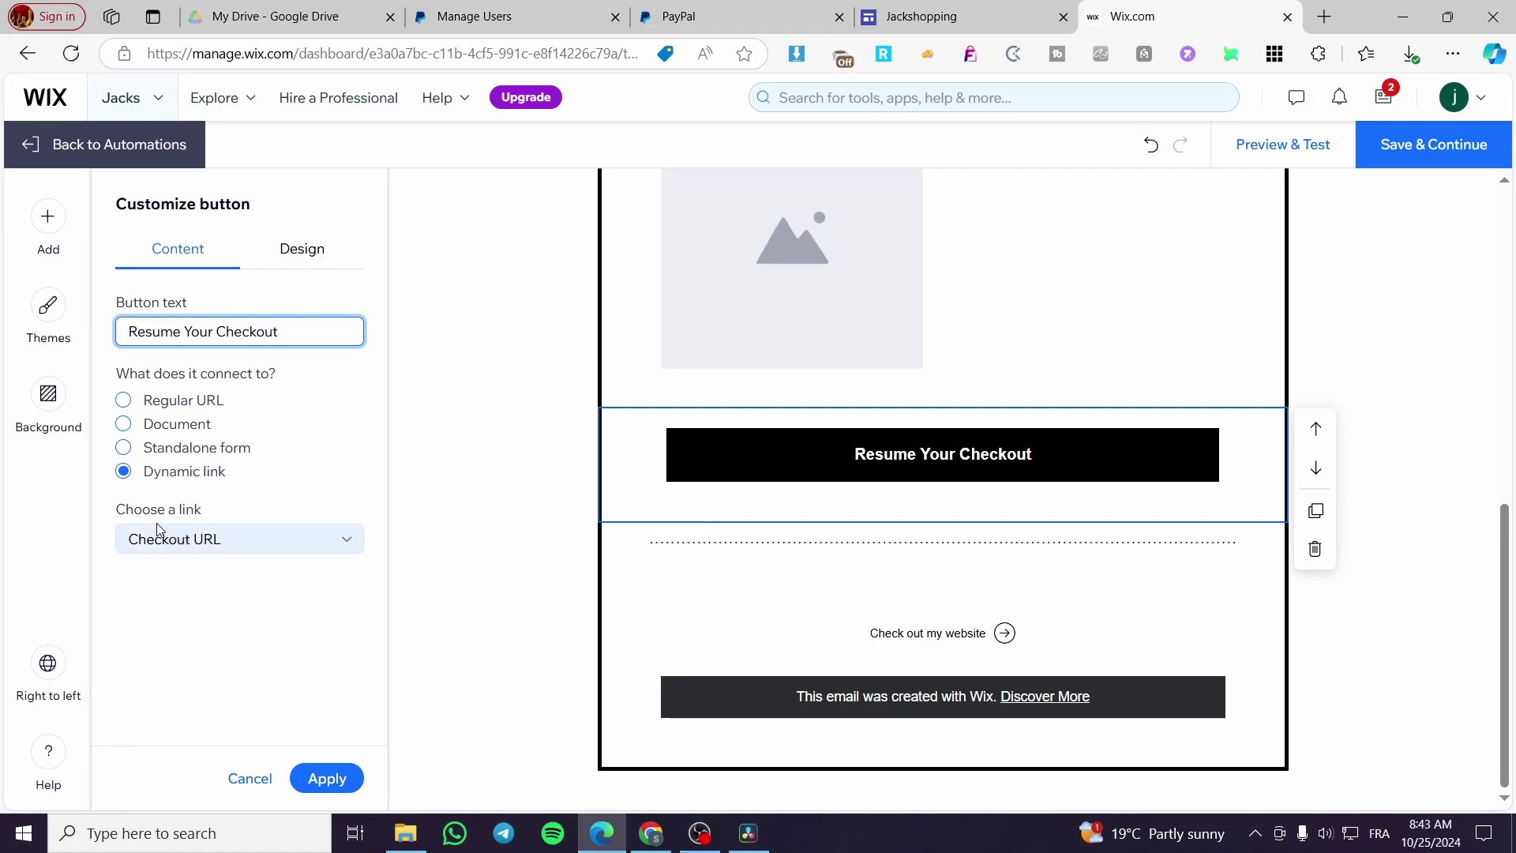
click(314, 557)
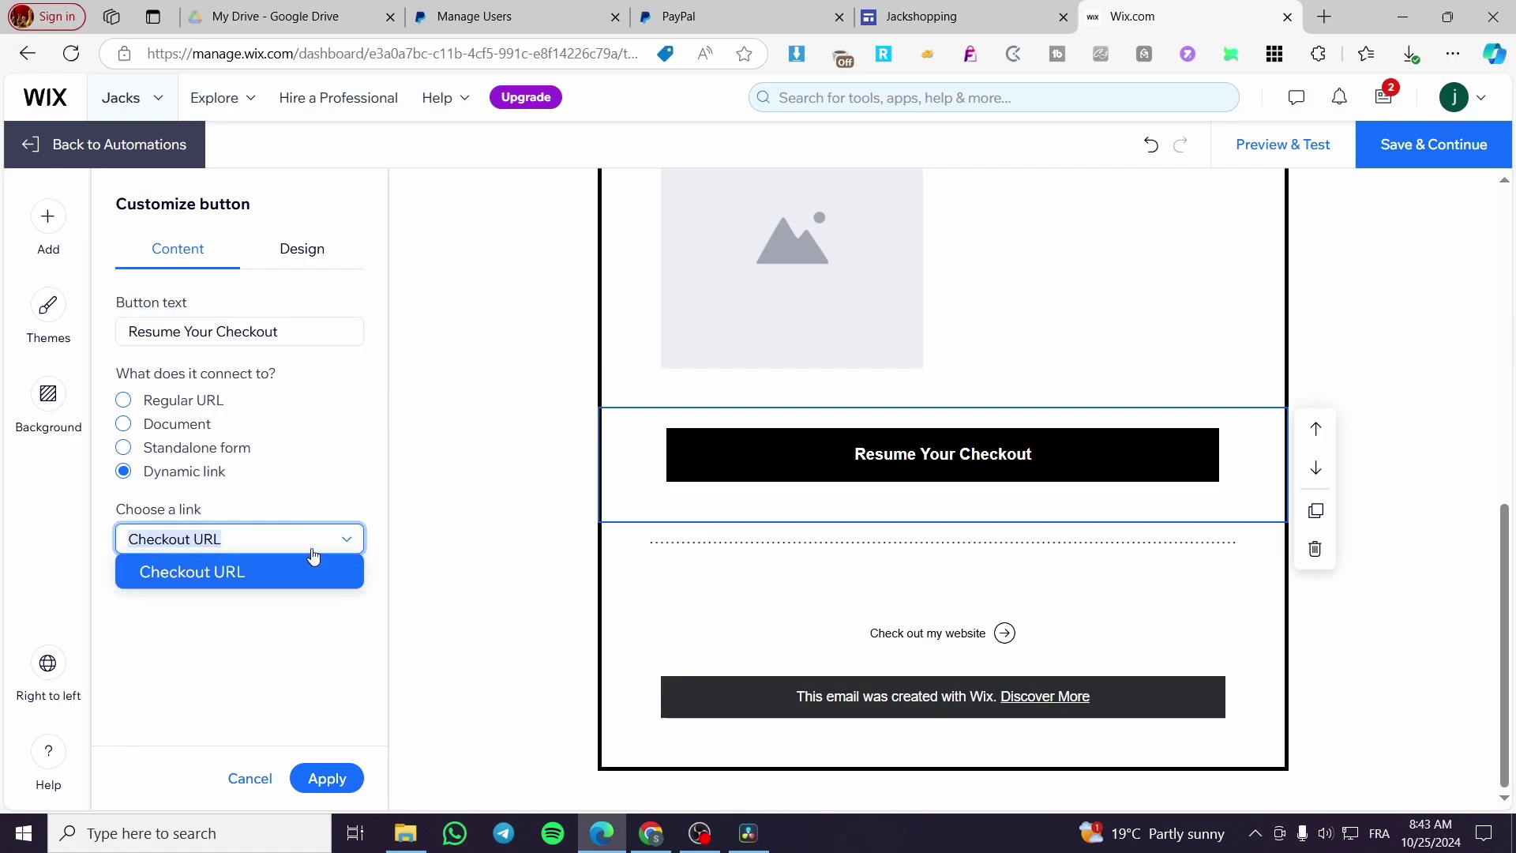
click(257, 582)
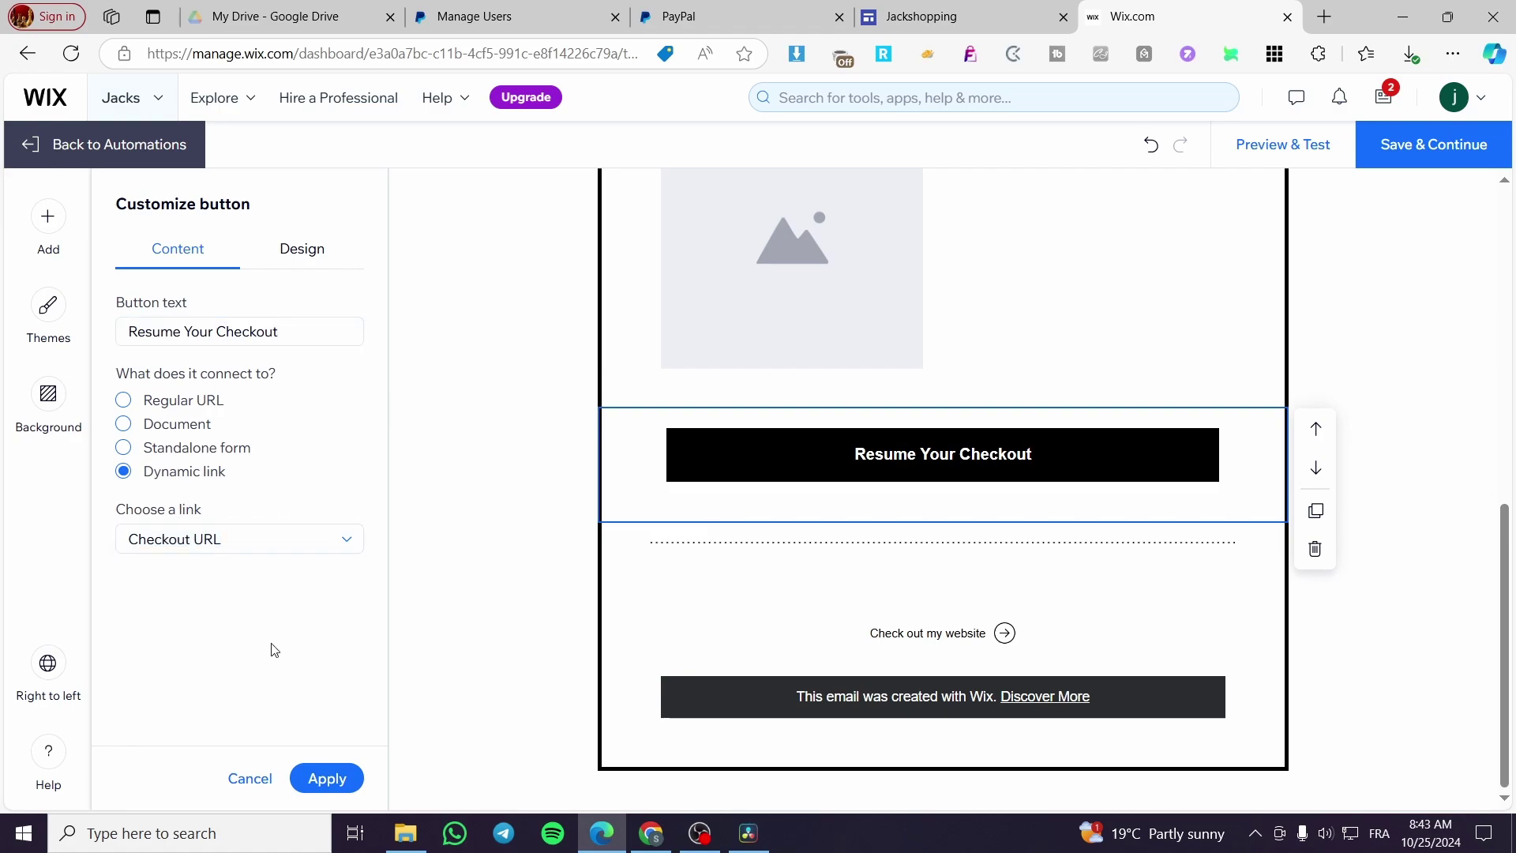
click(327, 778)
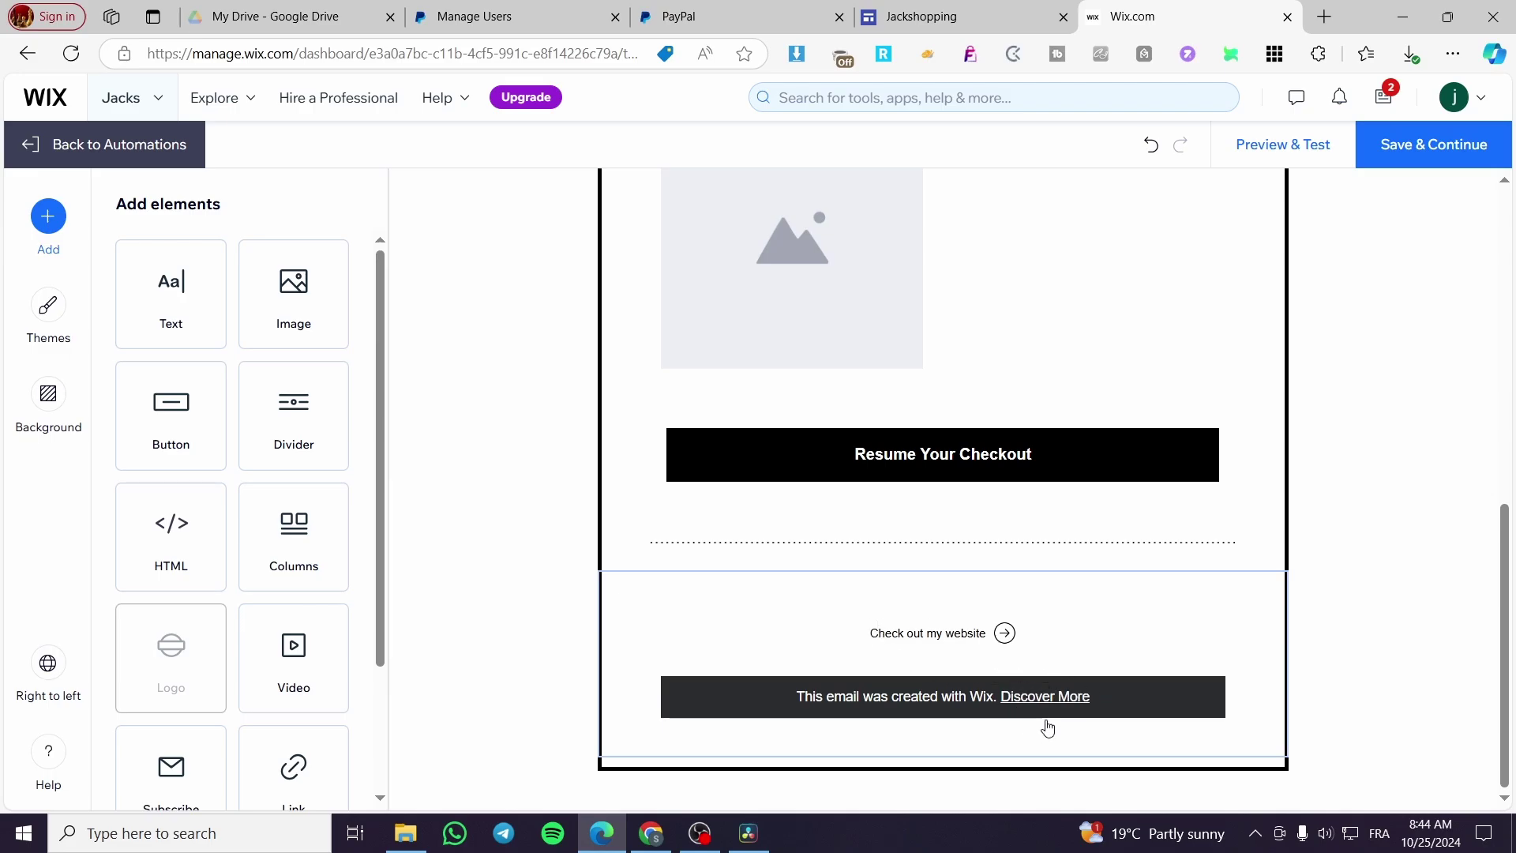
scroll(820, 613, up, 10)
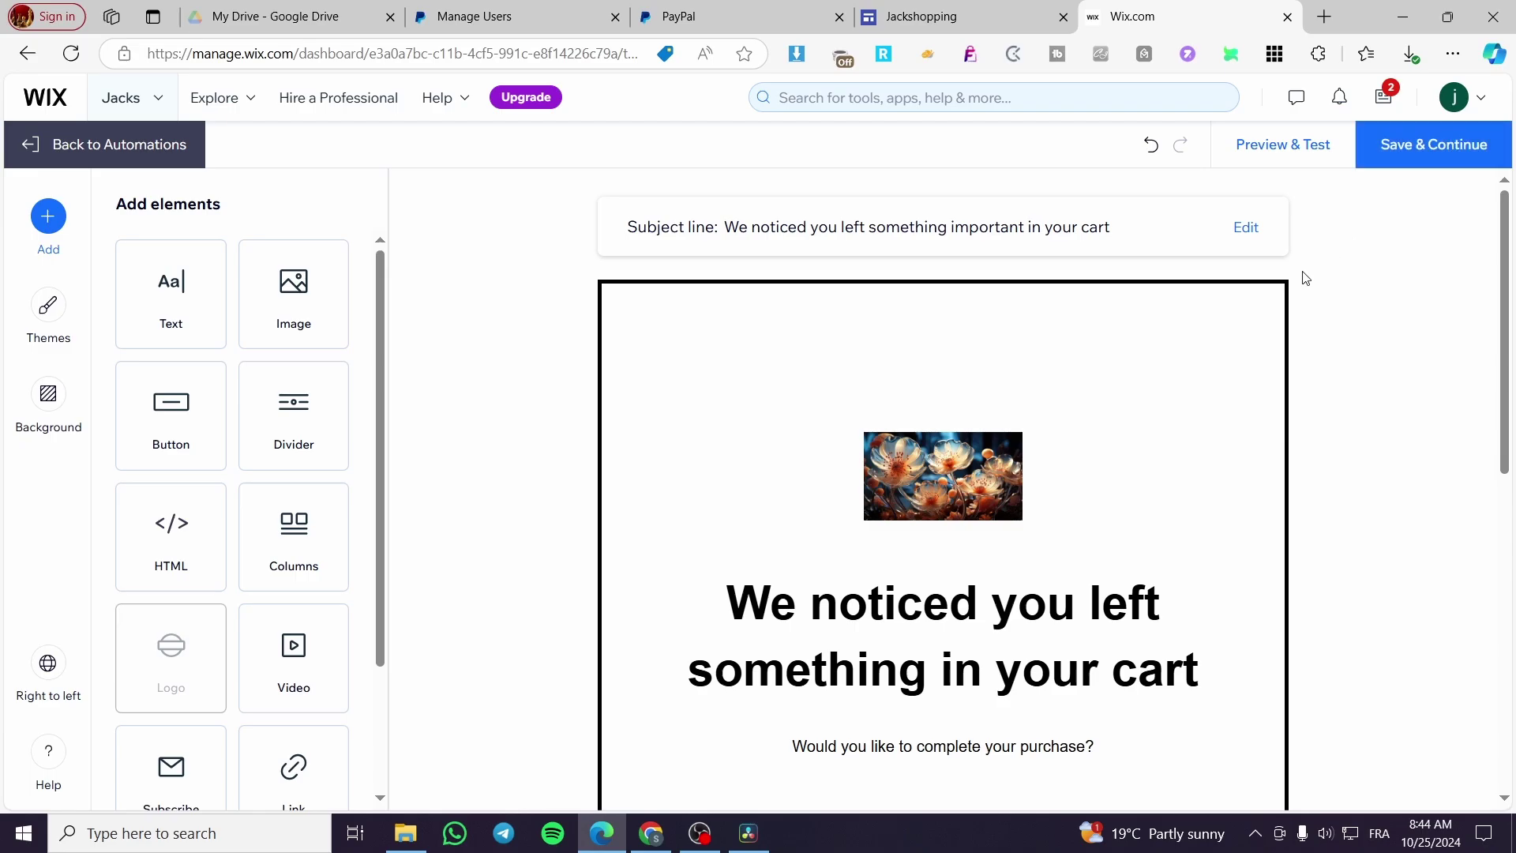
click(1415, 162)
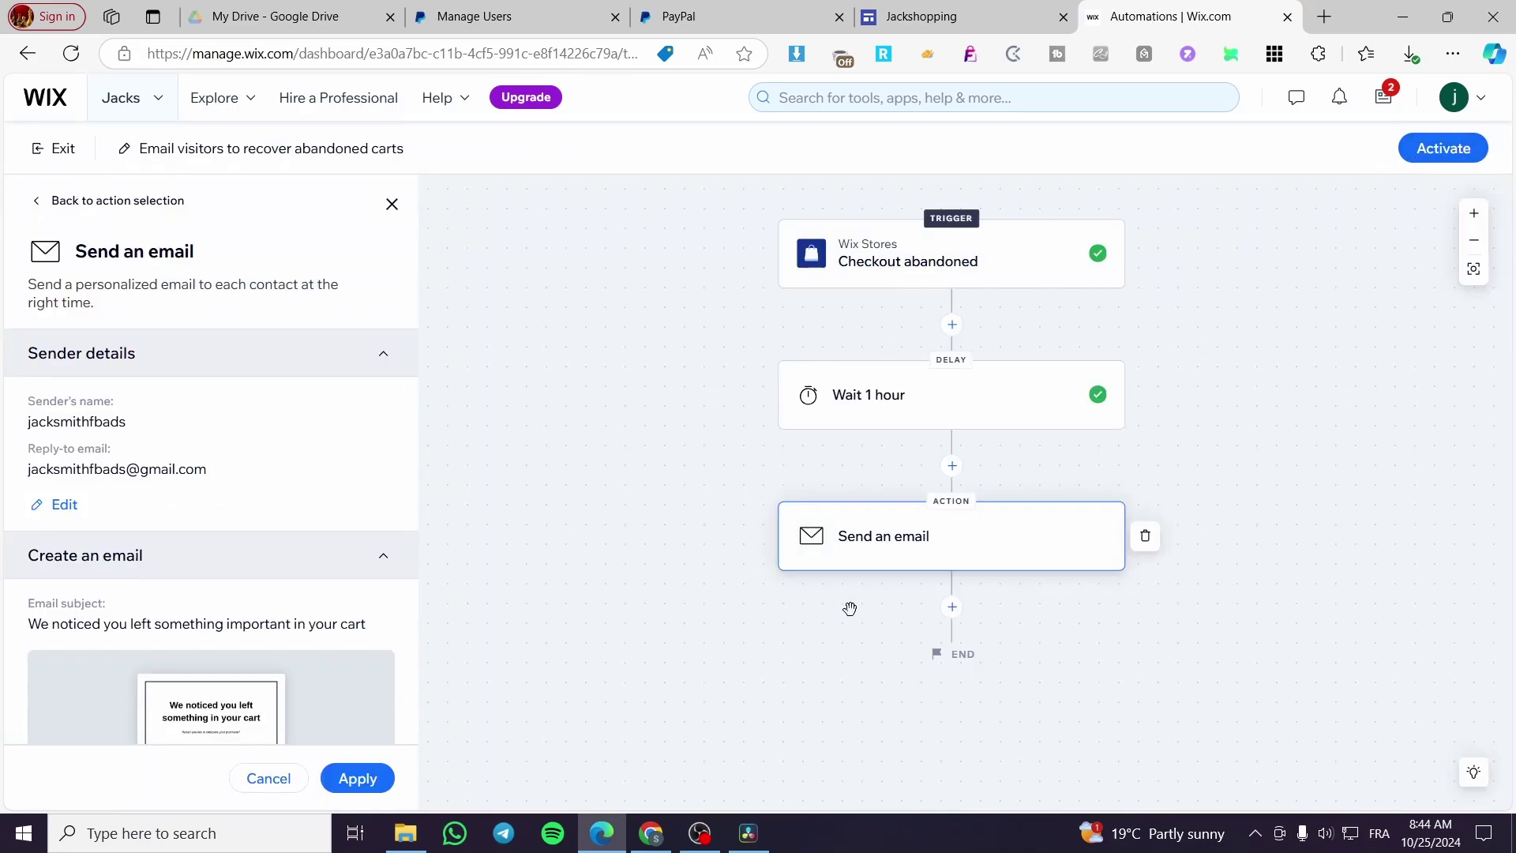
Step: Try to switch the email's template to an existing automated email
scroll(197, 593, down, 4)
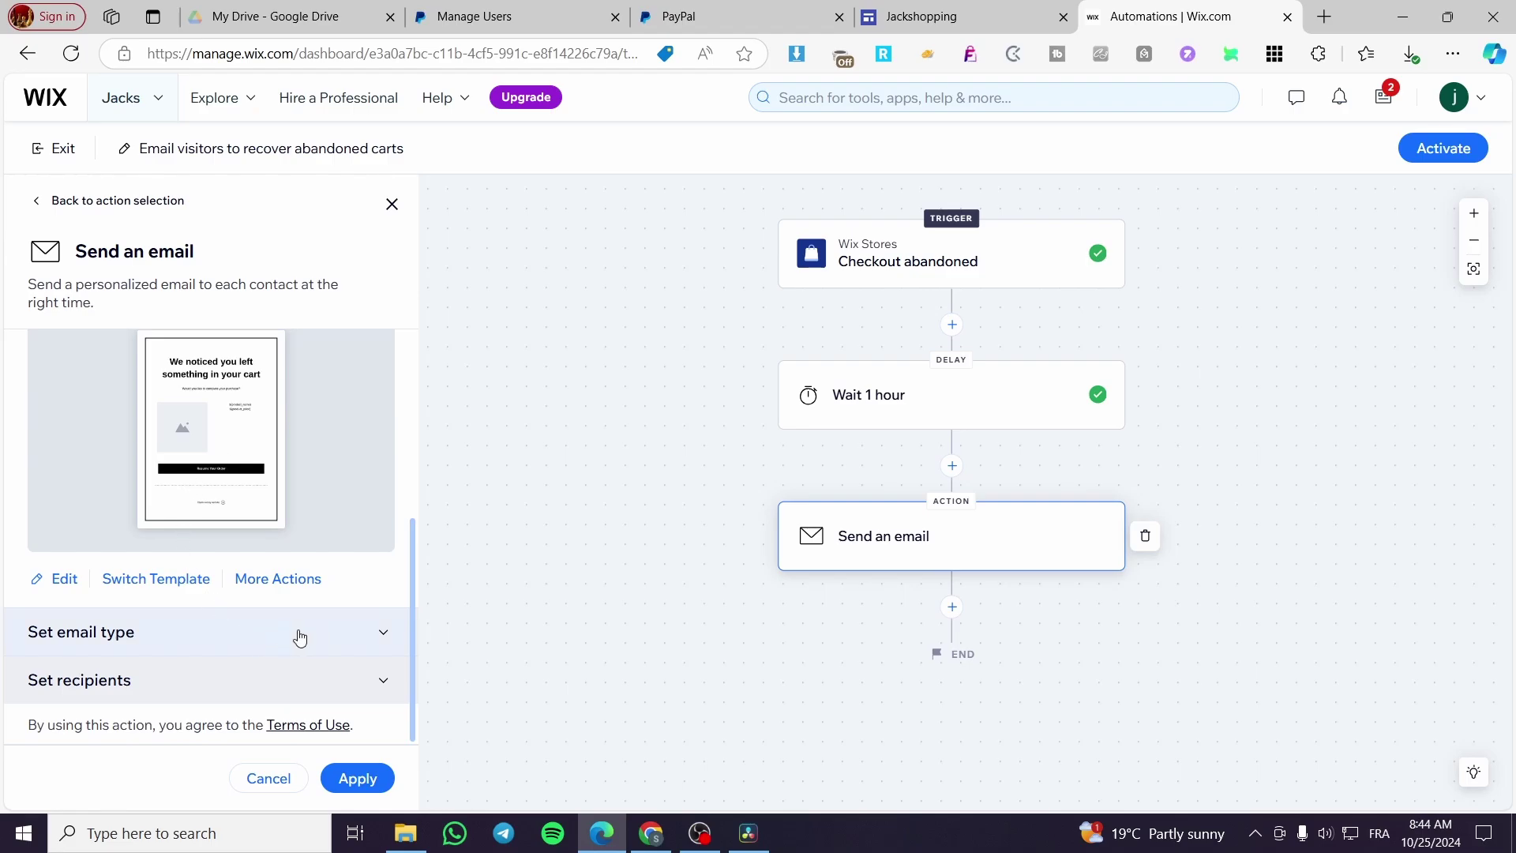
click(167, 580)
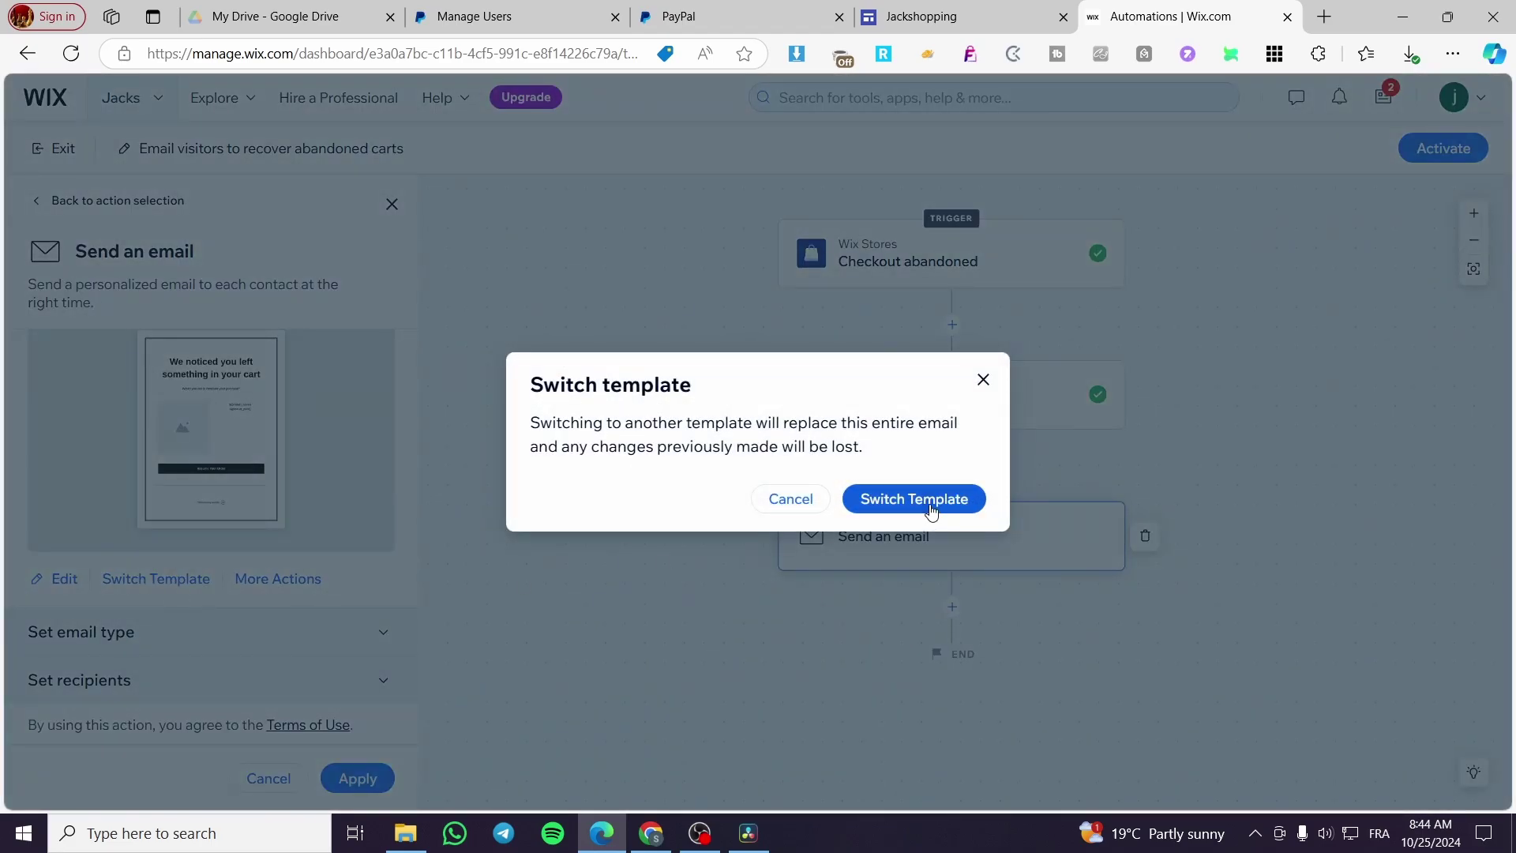
click(931, 508)
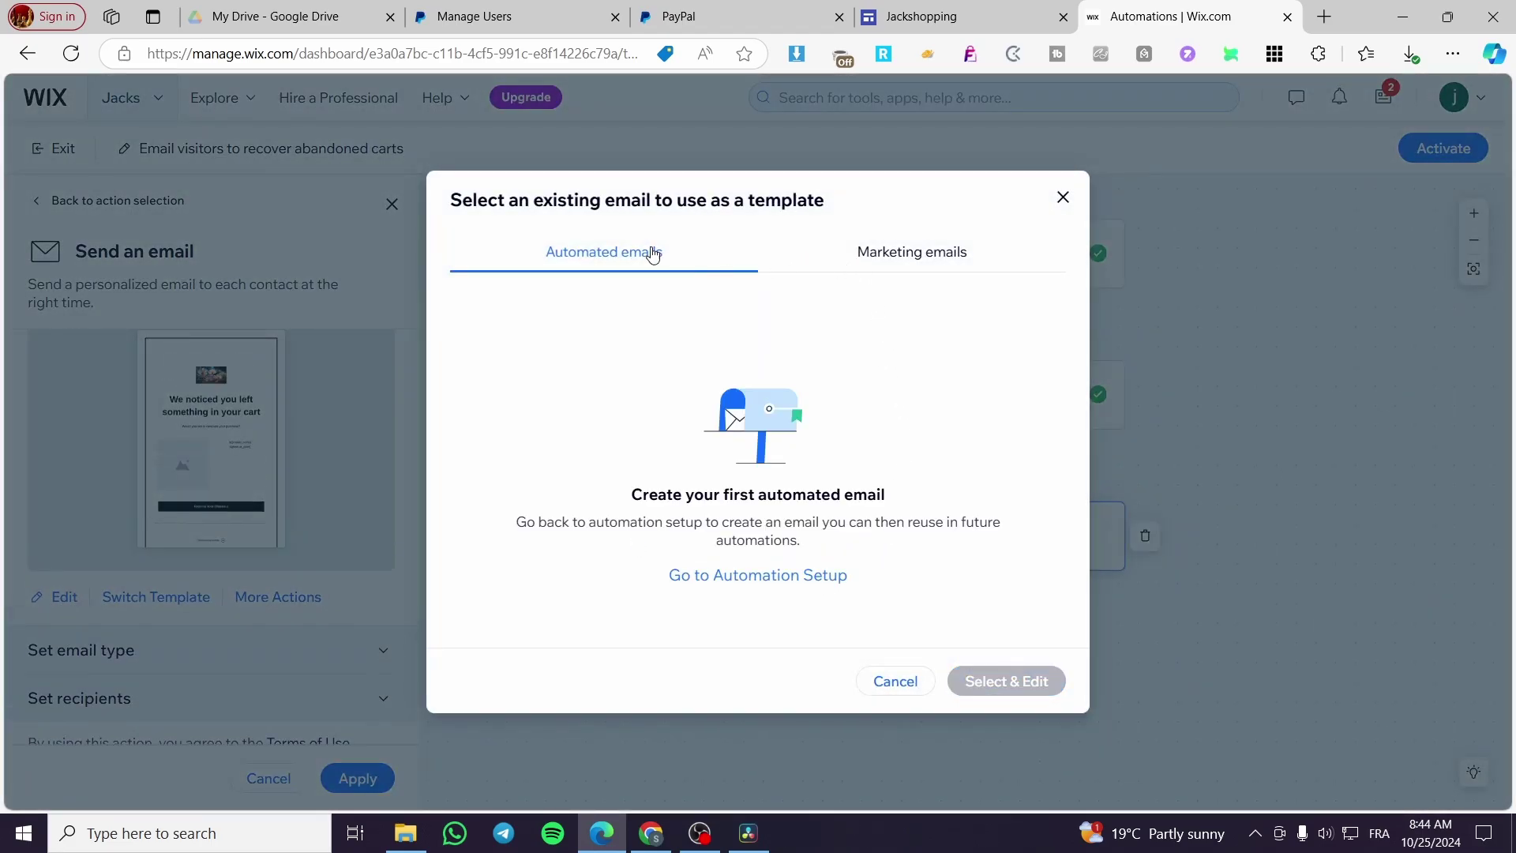
click(776, 583)
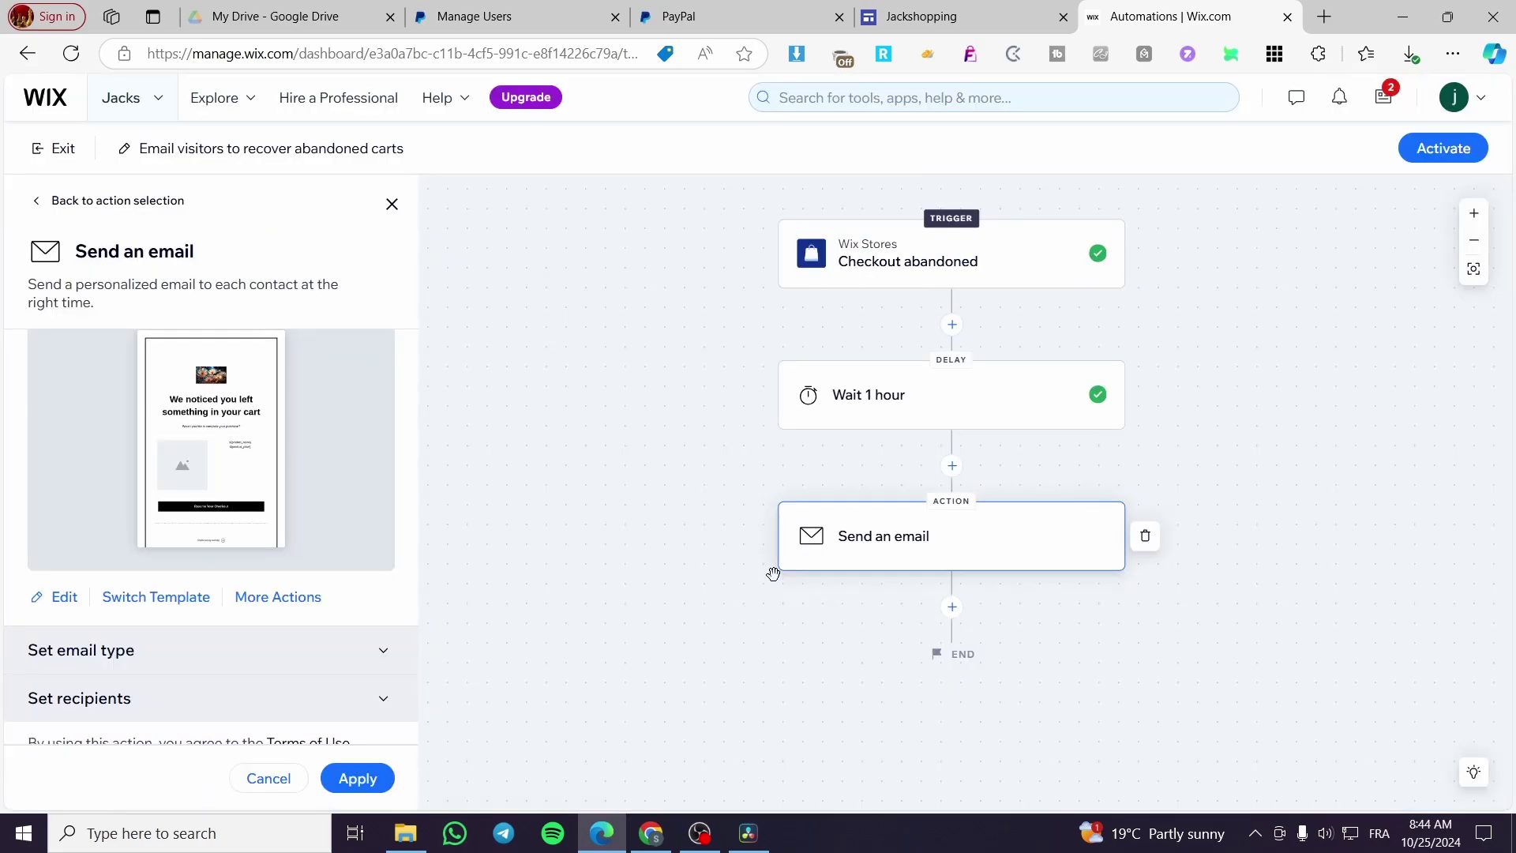
Step: Review the email type options and the notification topic of the Send an email action
scroll(226, 551, down, 1)
click(367, 632)
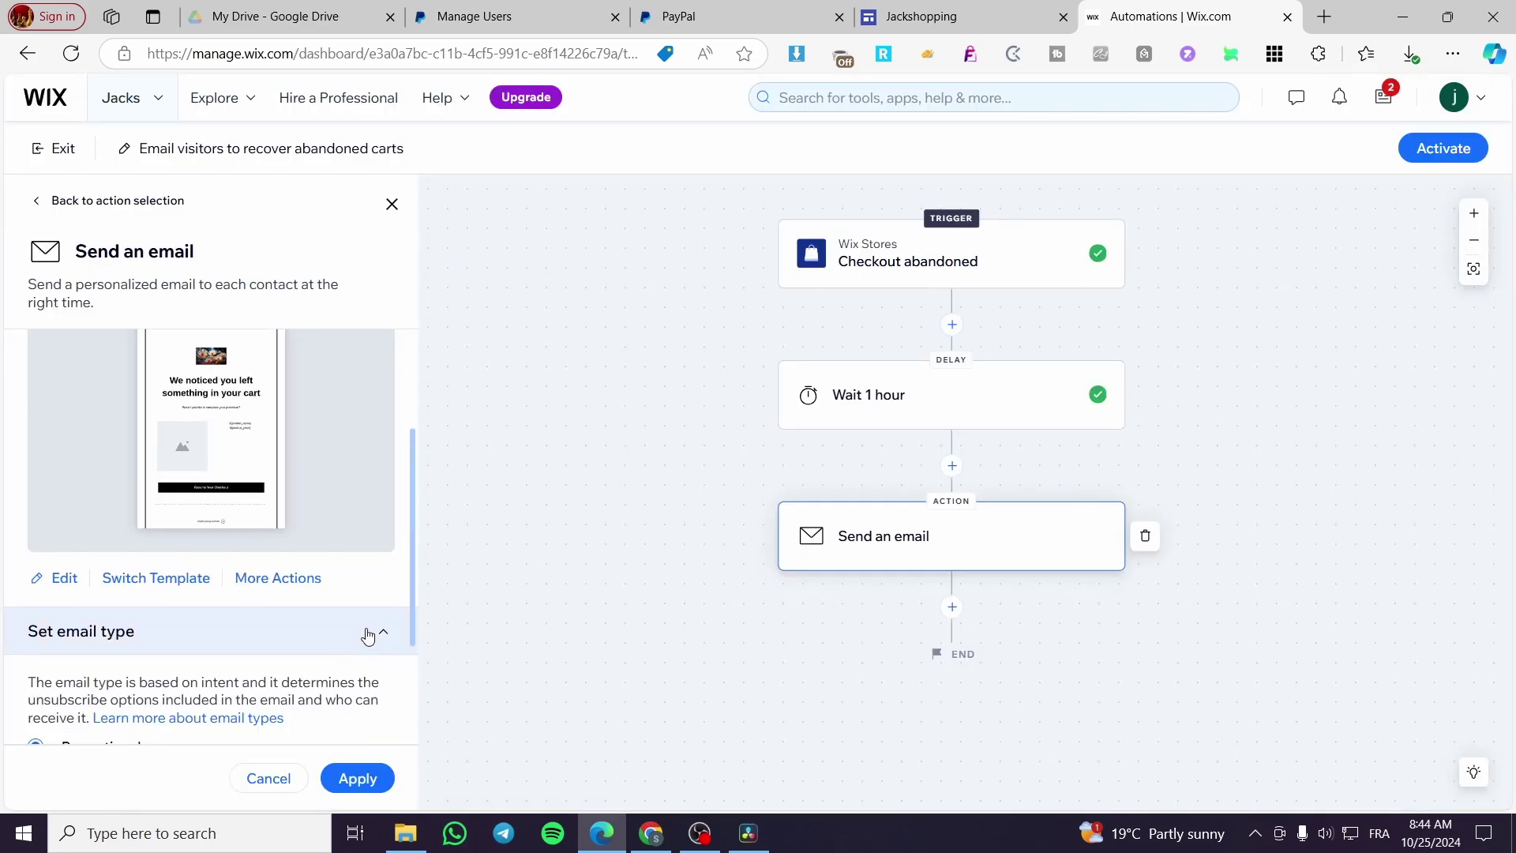
scroll(305, 619, down, 5)
scroll(81, 464, up, 3)
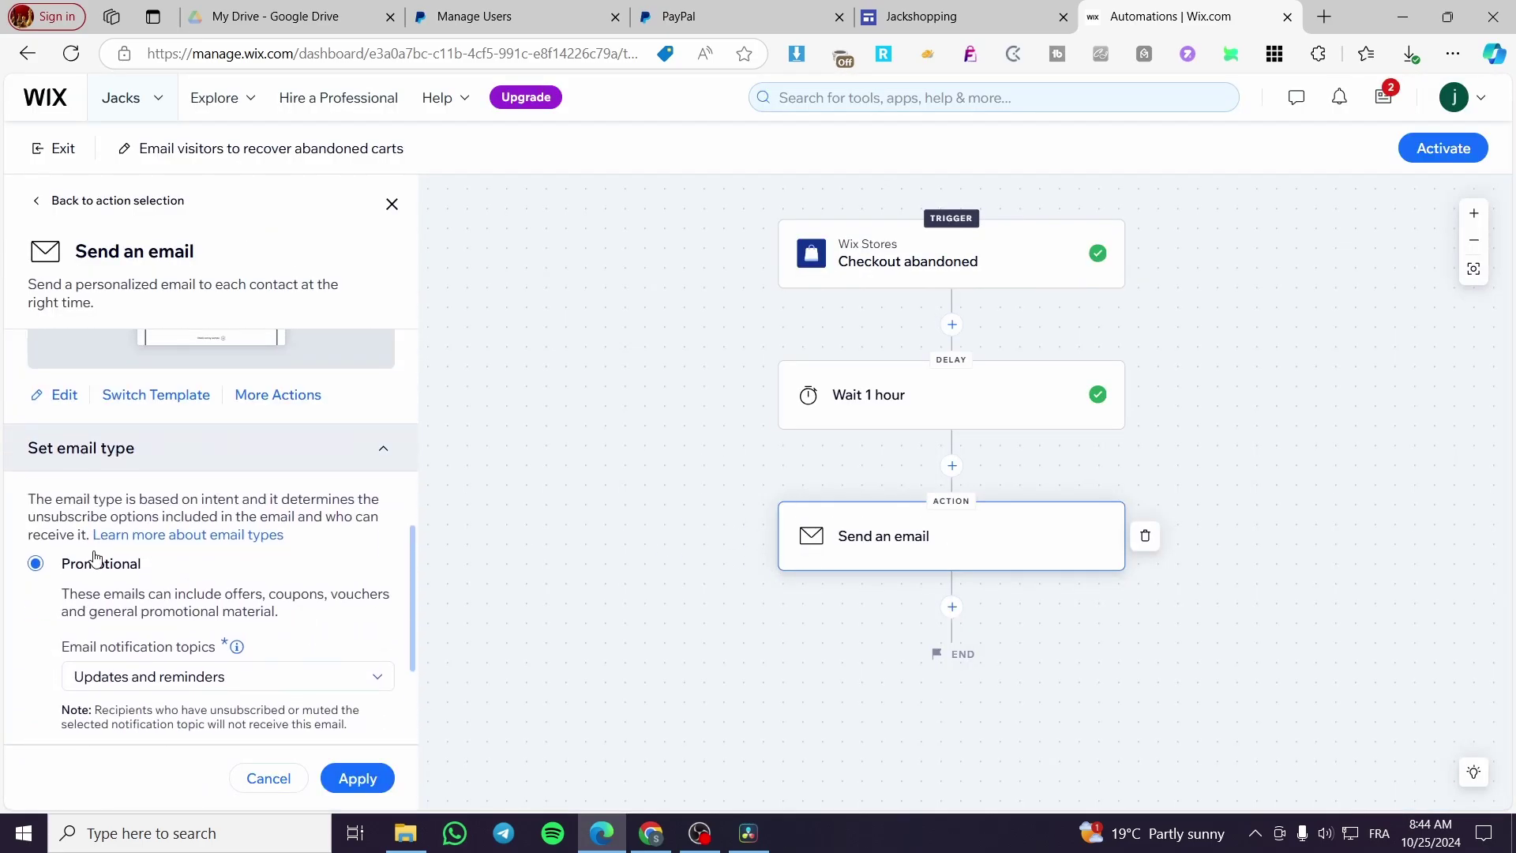
scroll(99, 529, down, 3)
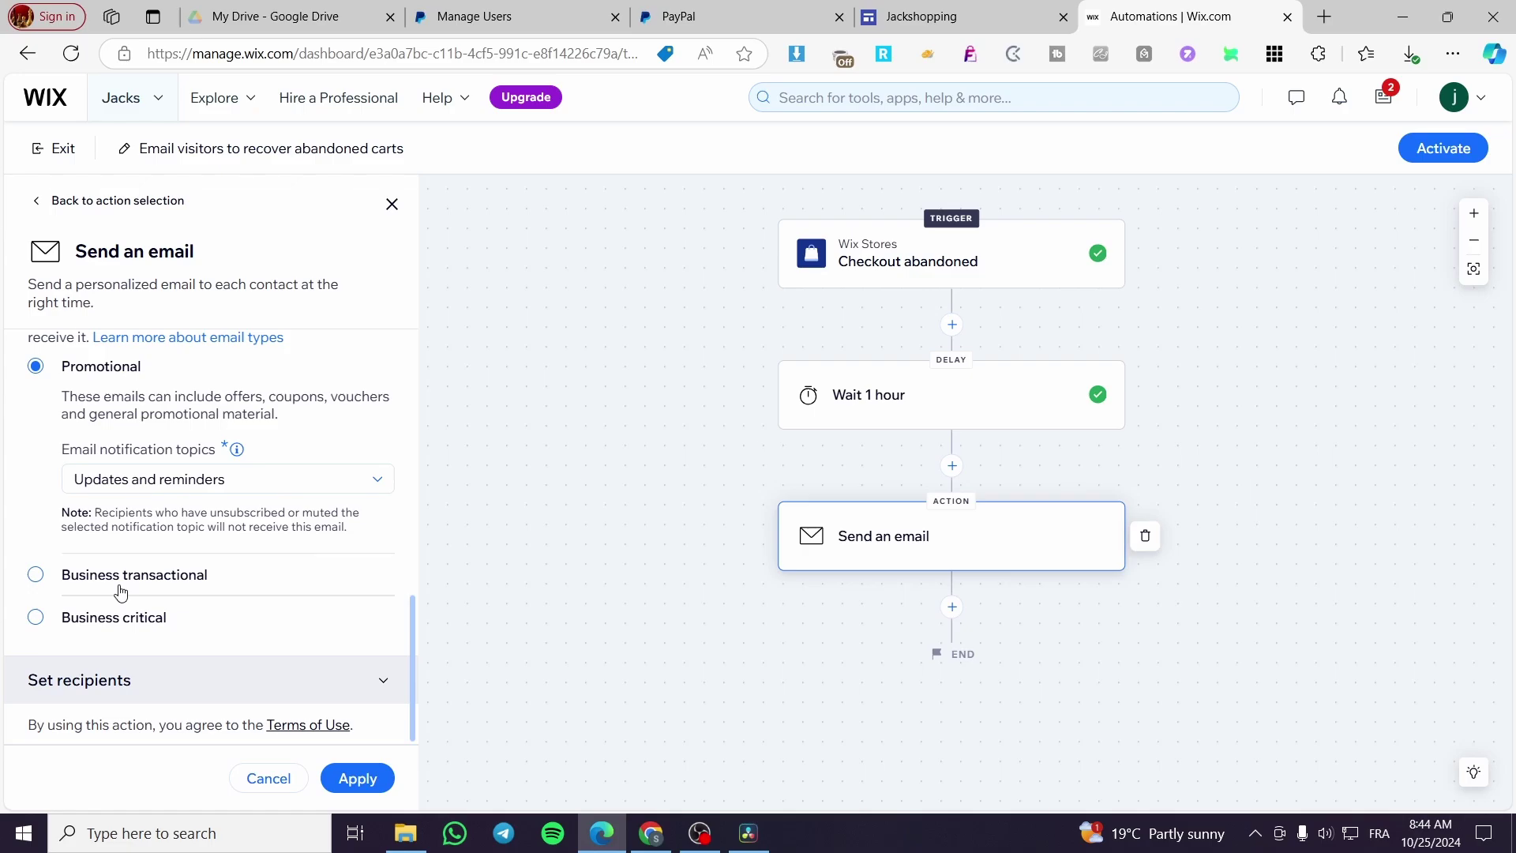
scroll(92, 625, up, 3)
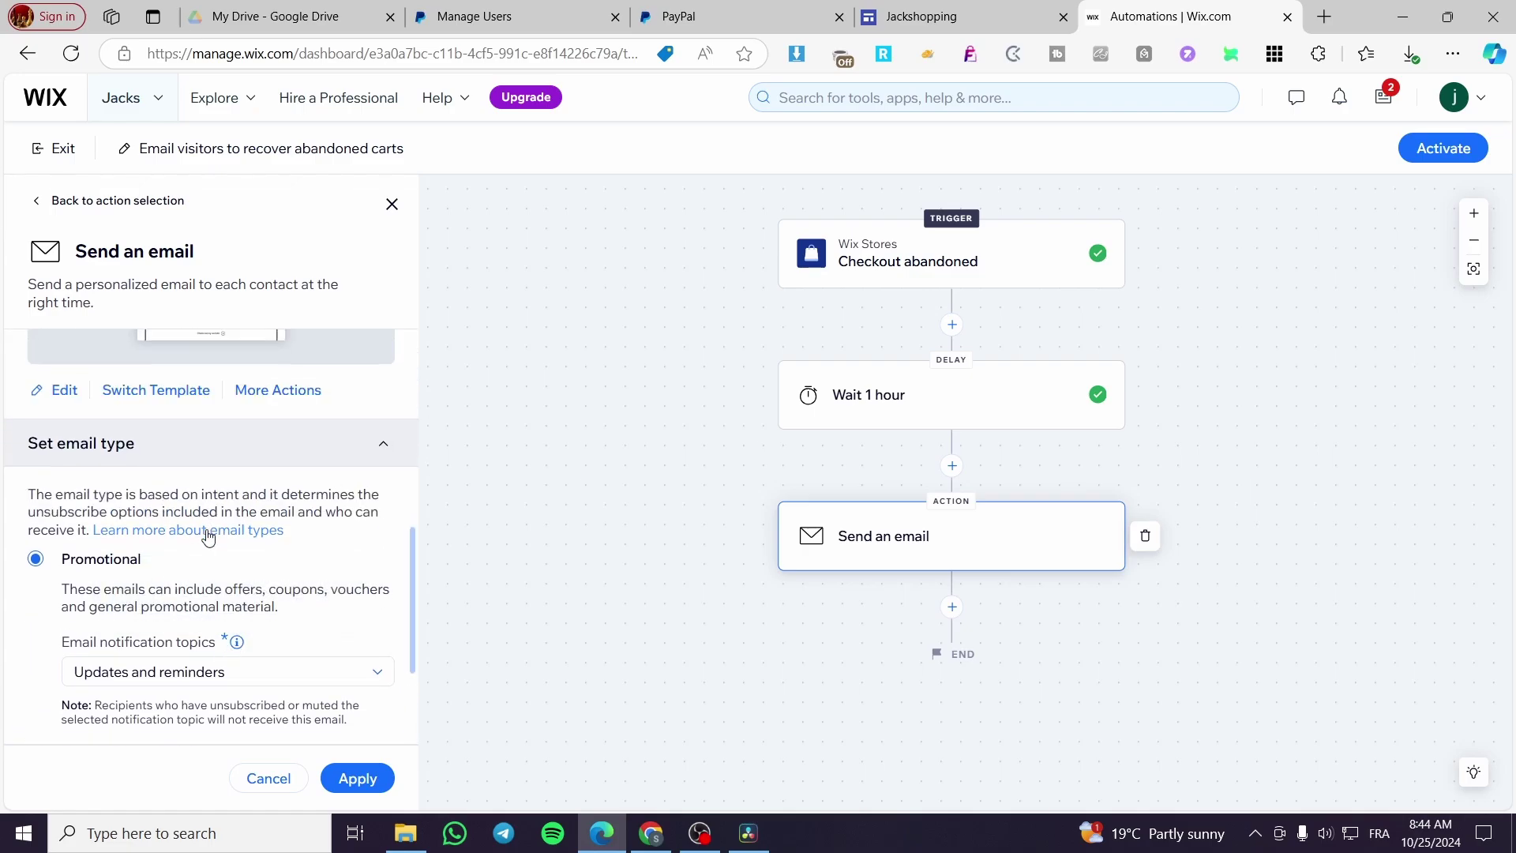
scroll(189, 606, down, 3)
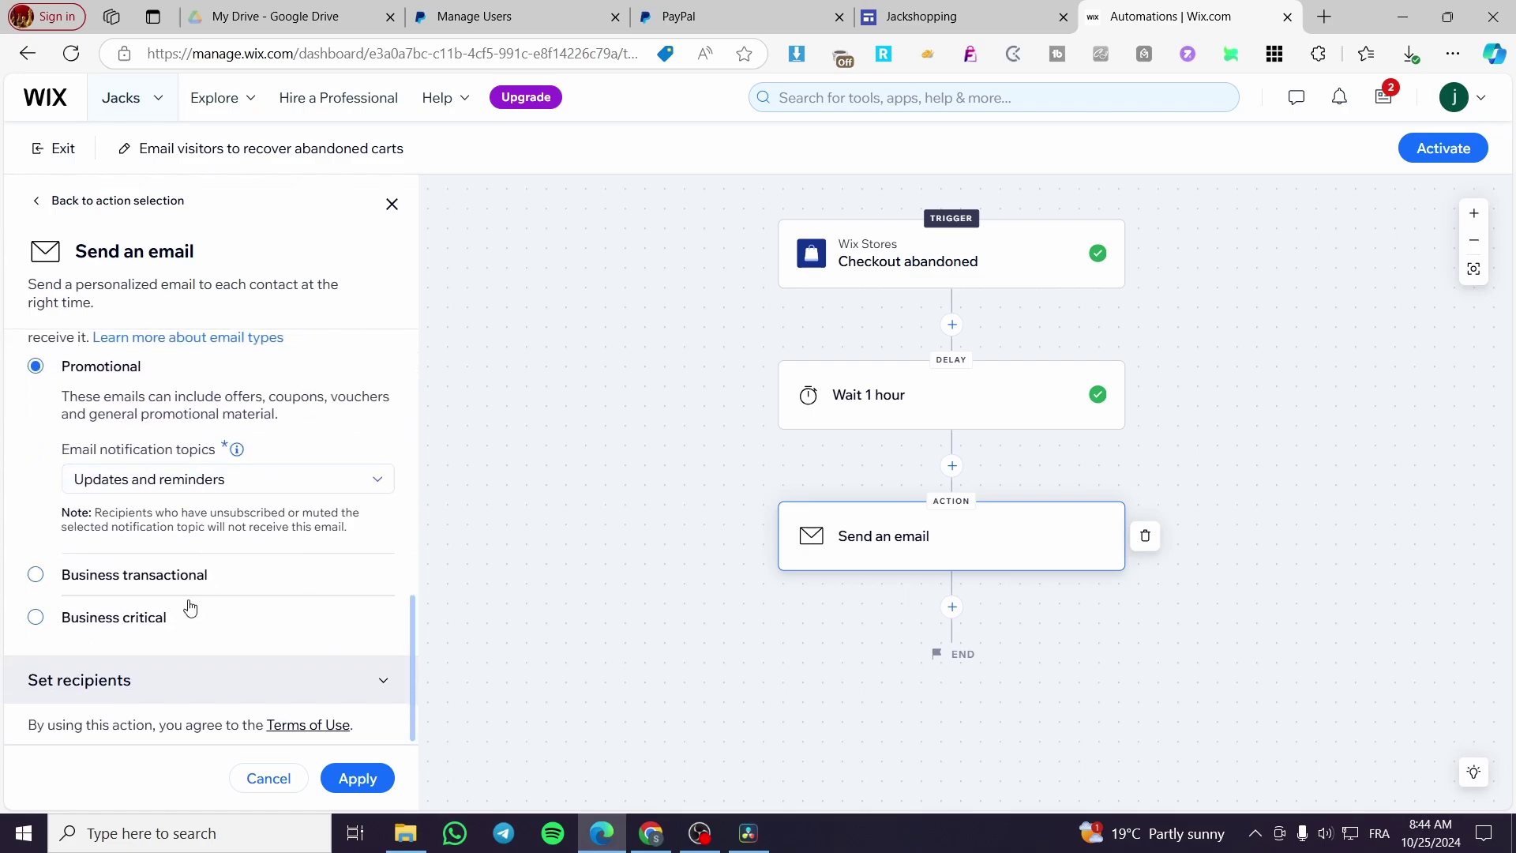
Step: Apply the Send an email action with the trigger contact as its only recipient, and activate the automation
click(210, 684)
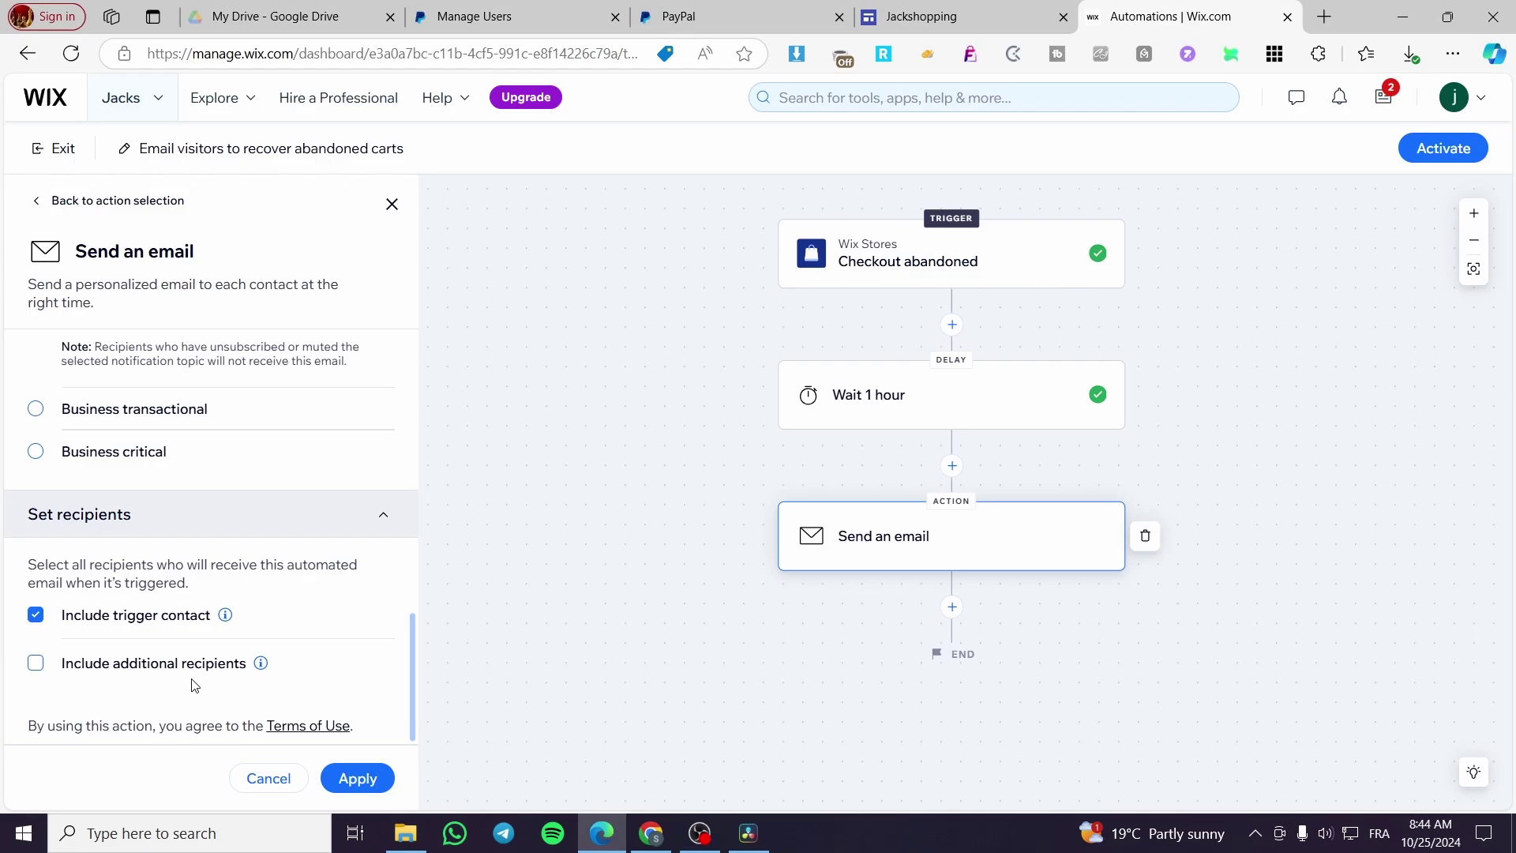
mouse_move(260, 662)
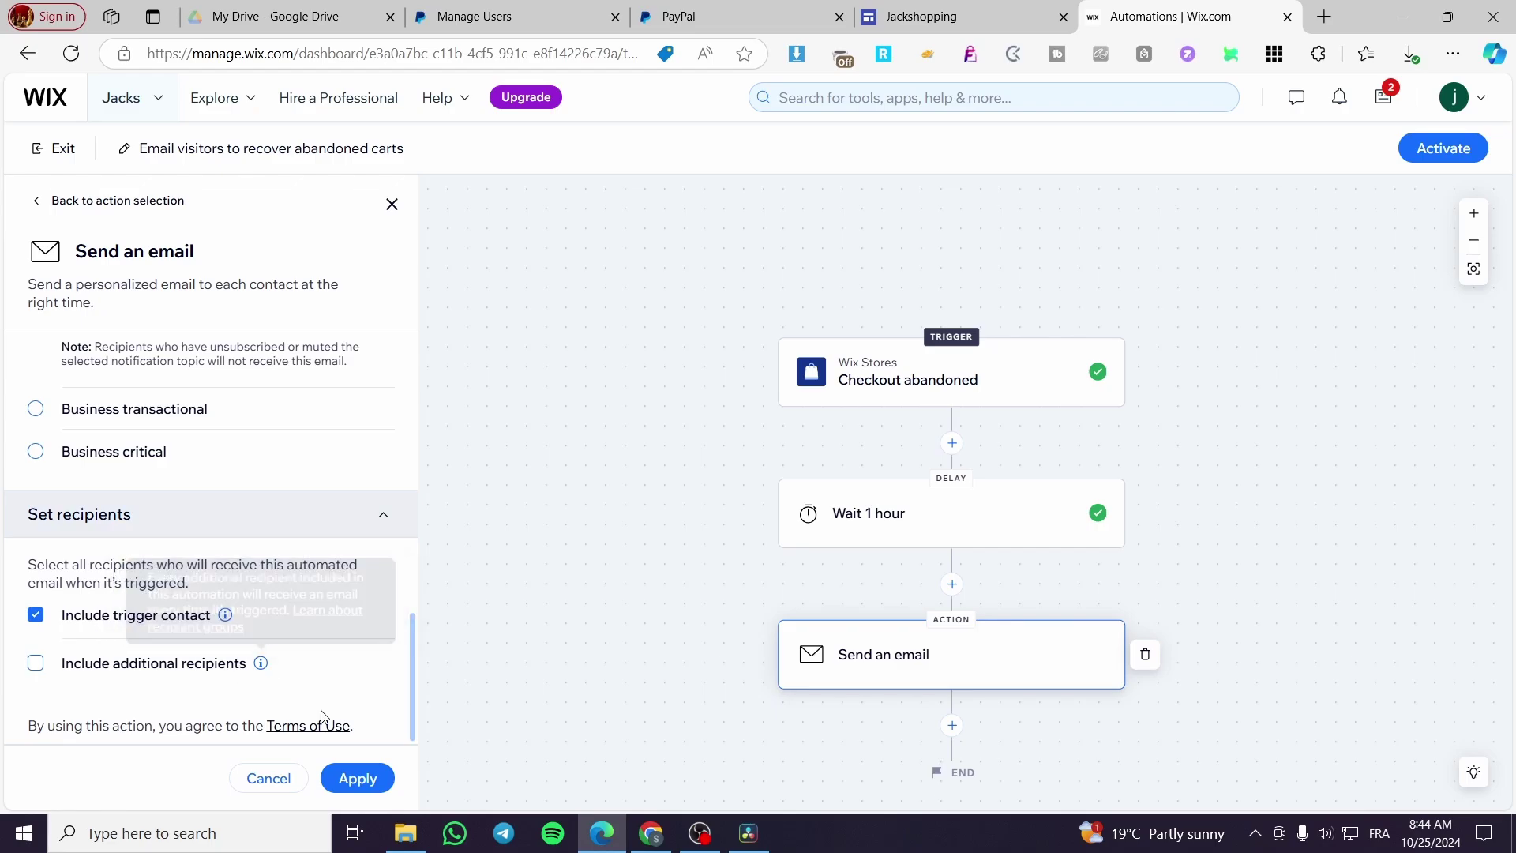
click(363, 778)
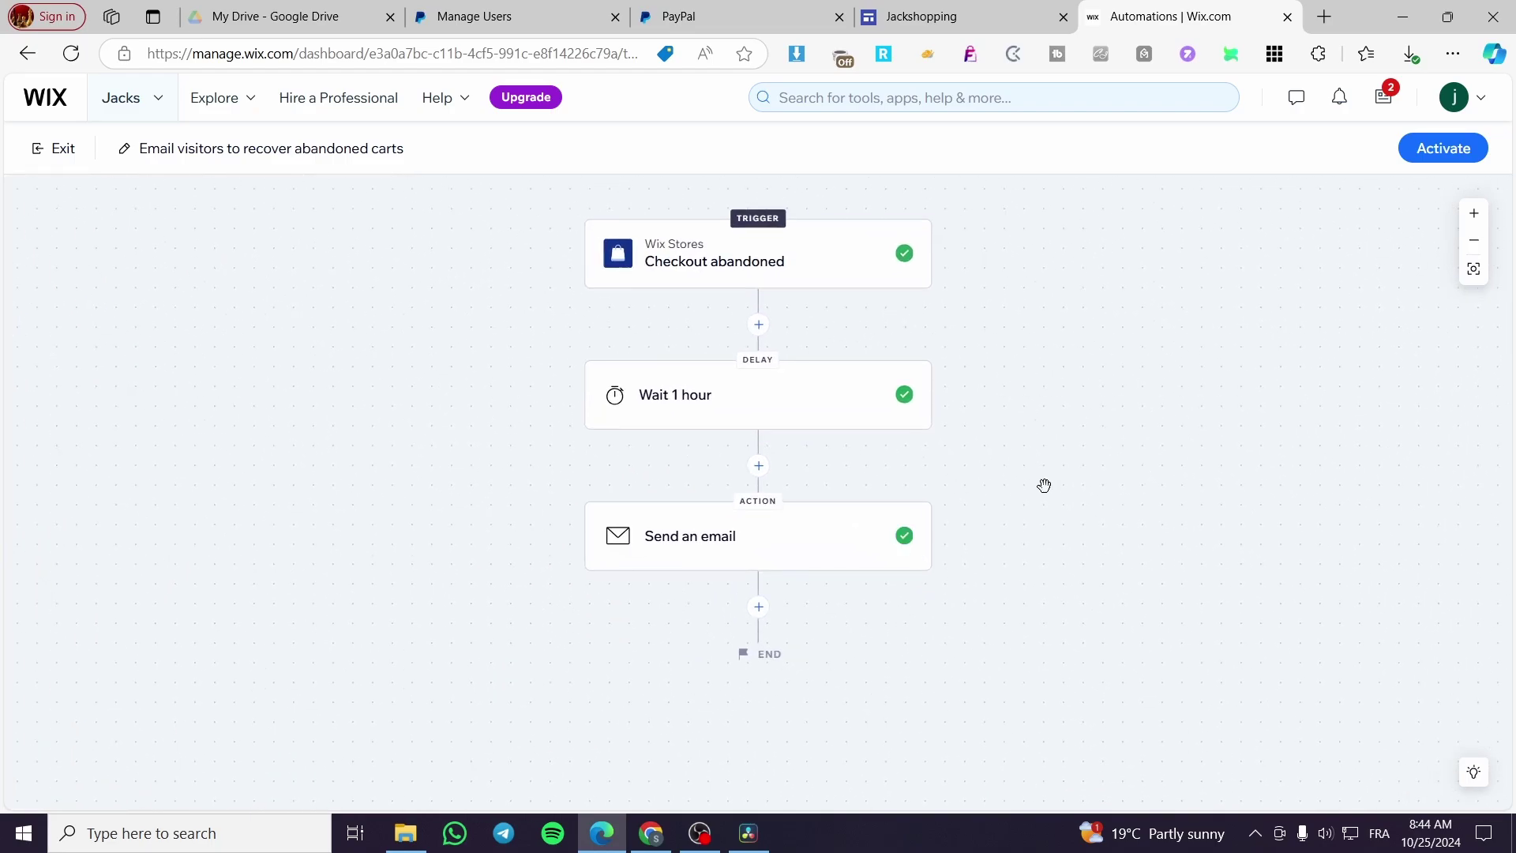
click(1463, 154)
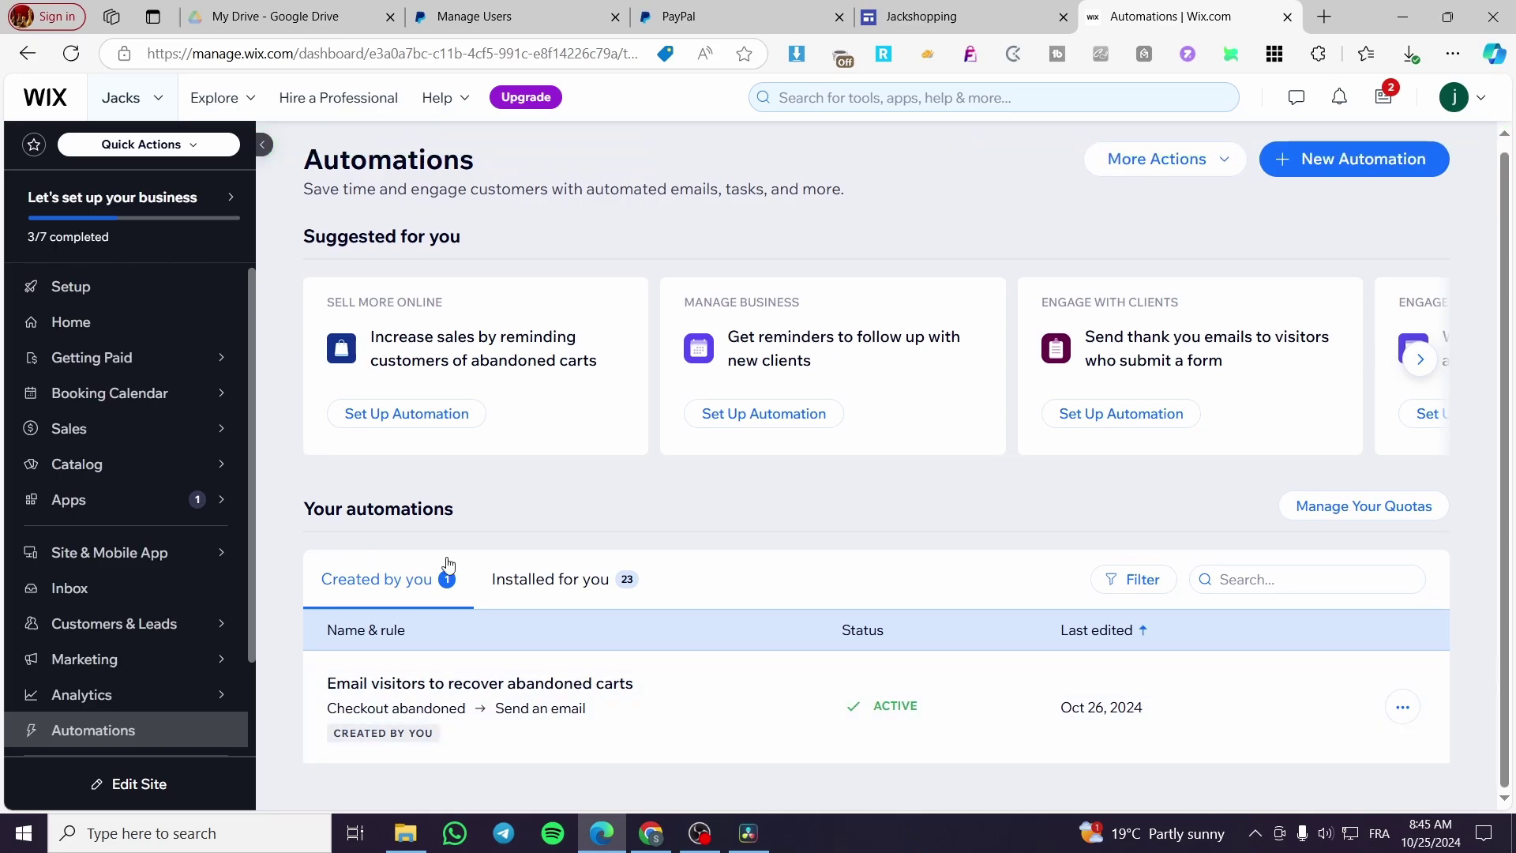
Step: Browse the suggested automations and the ready-made options for creating a new automation
scroll(444, 332, up, 1)
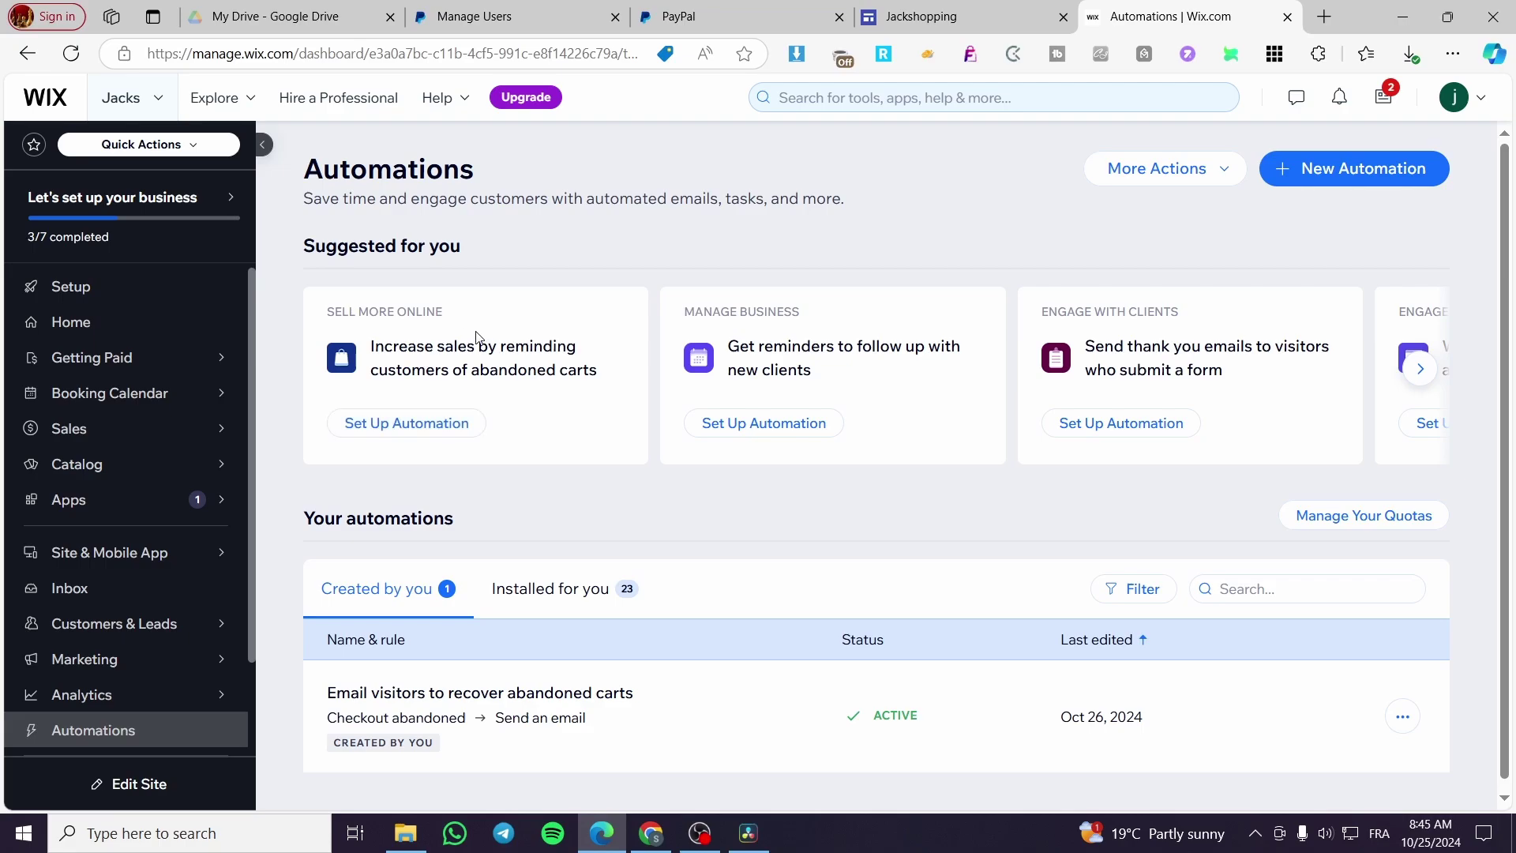
click(1429, 370)
click(1433, 372)
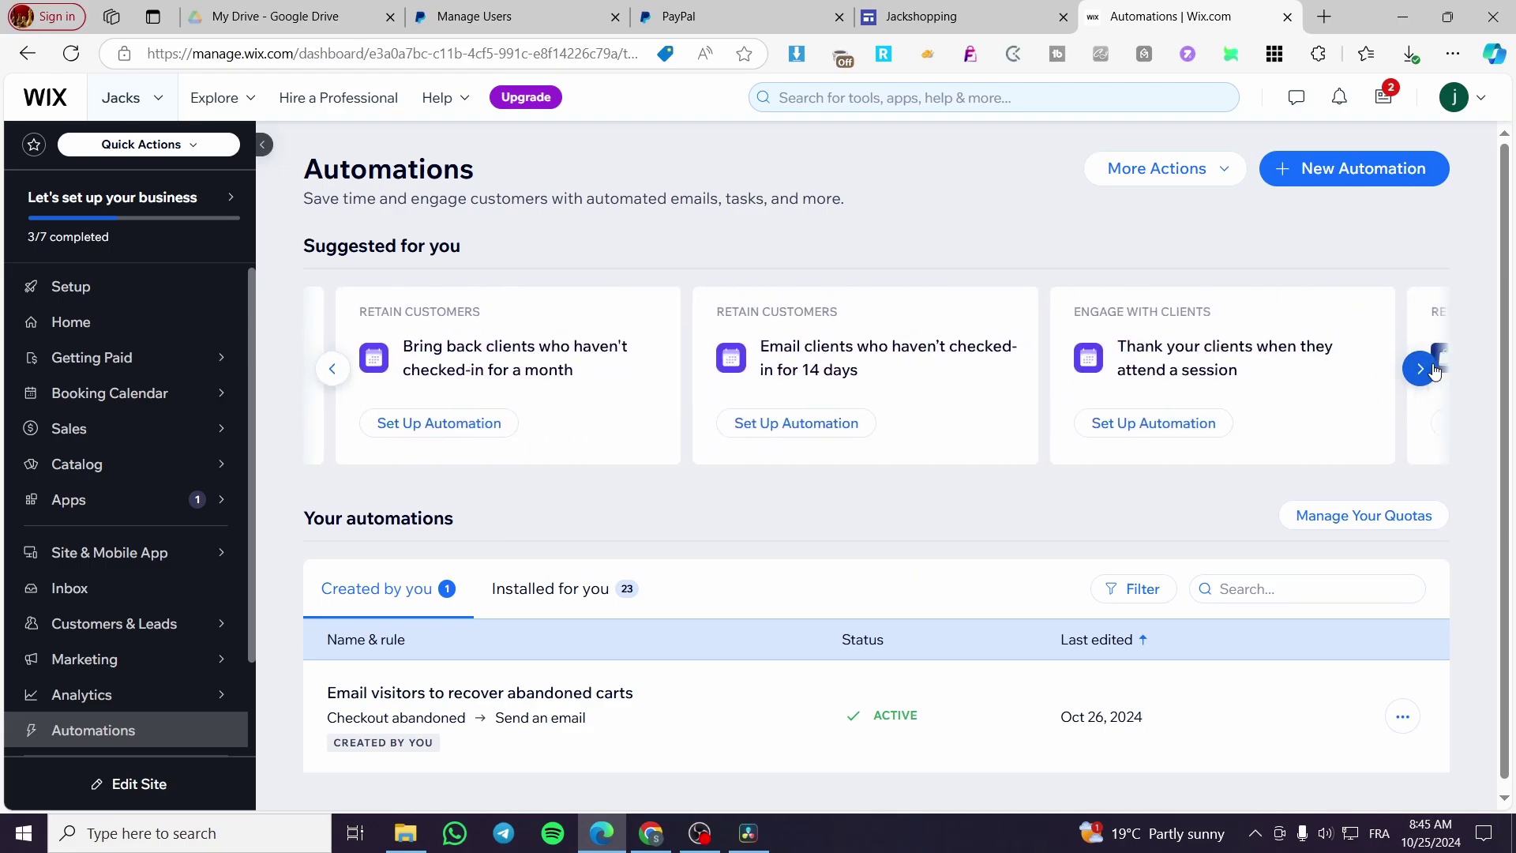
click(1432, 371)
click(1431, 373)
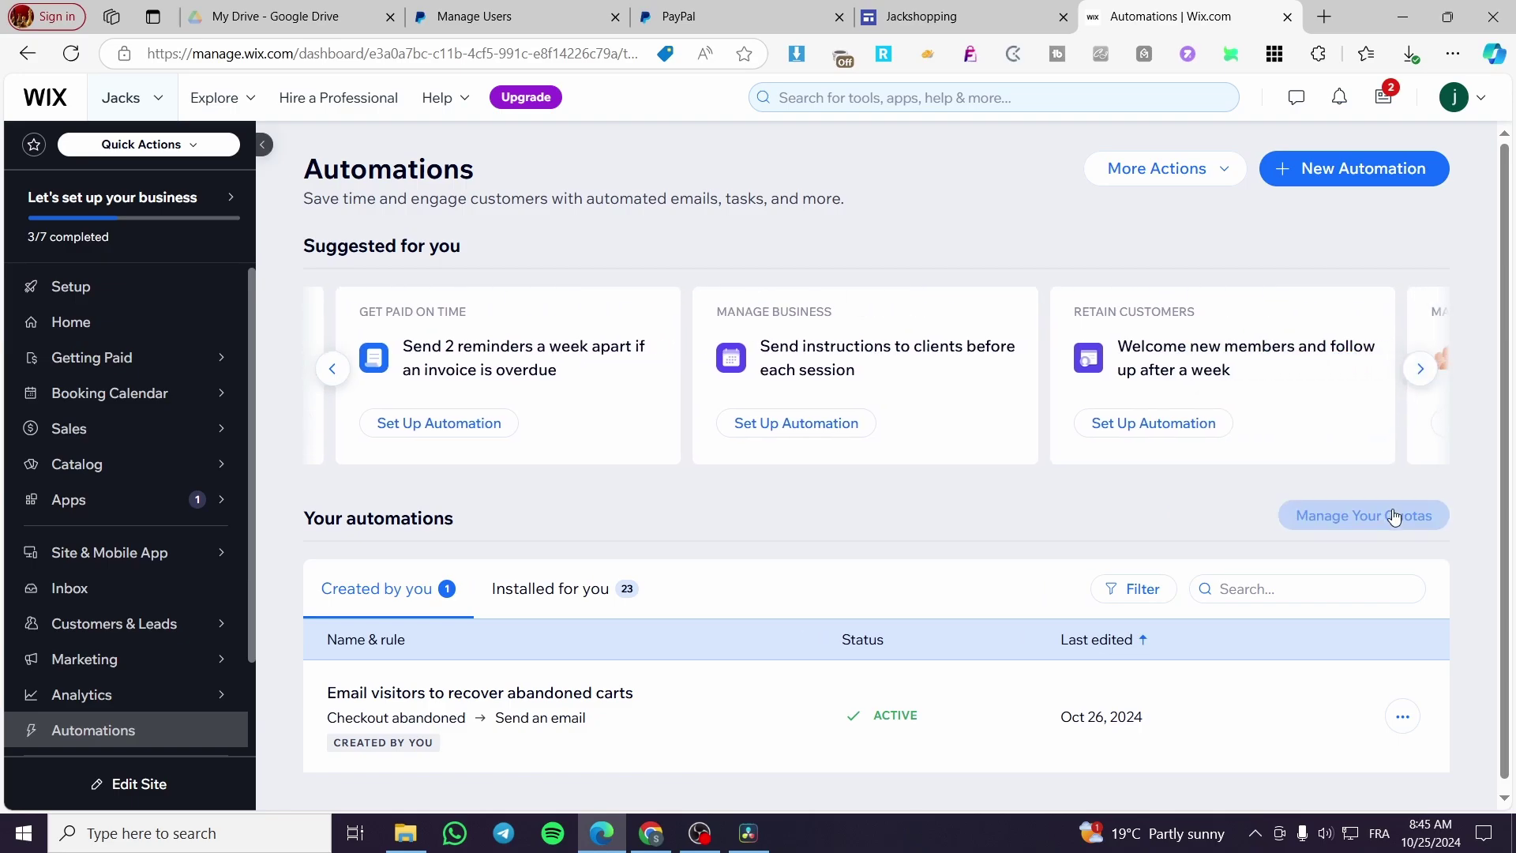
click(1388, 175)
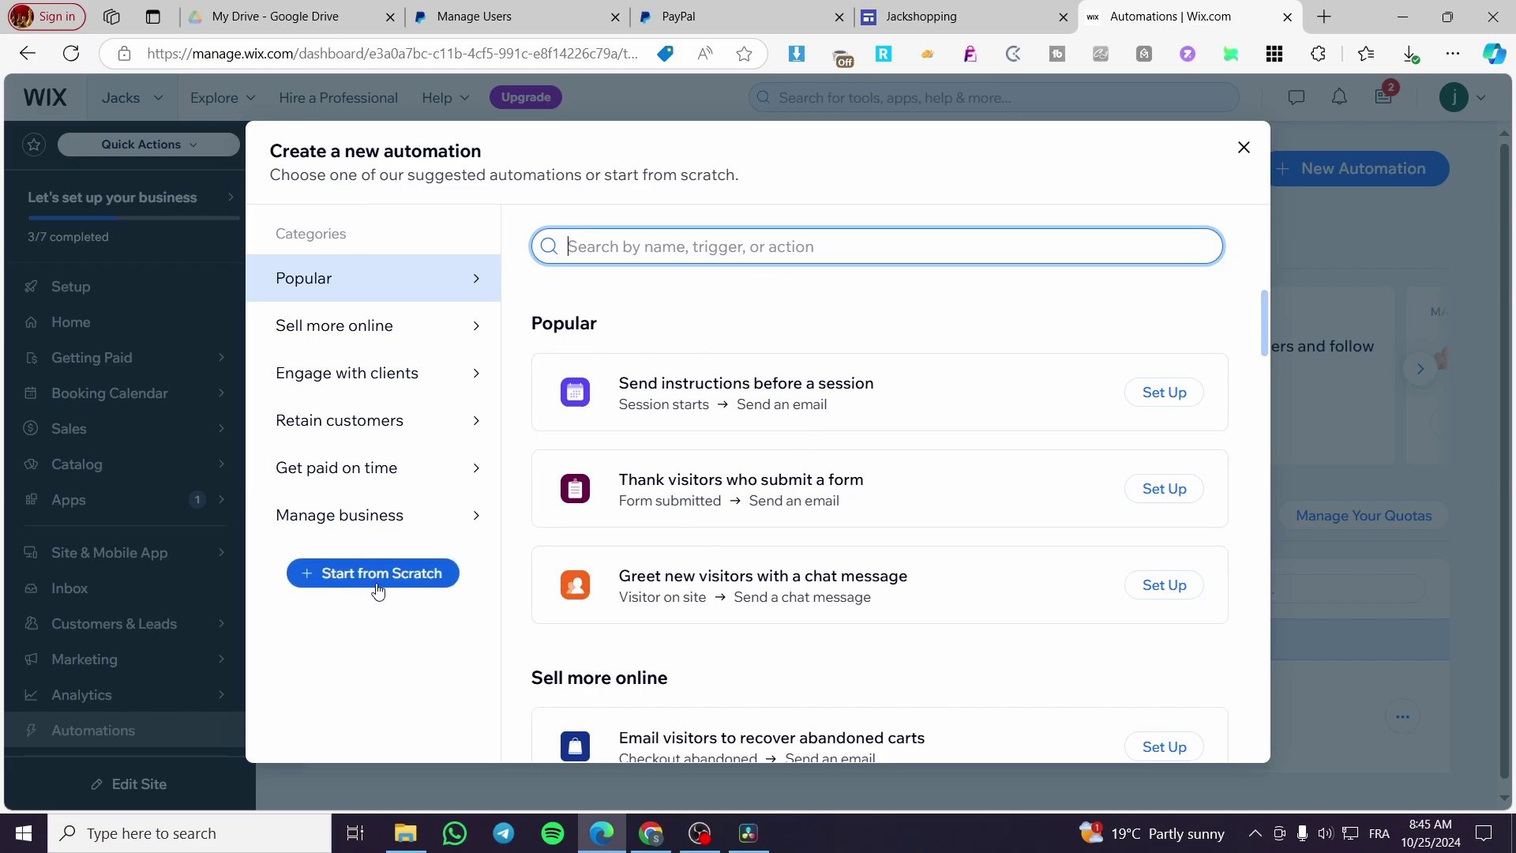
scroll(838, 386, down, 6)
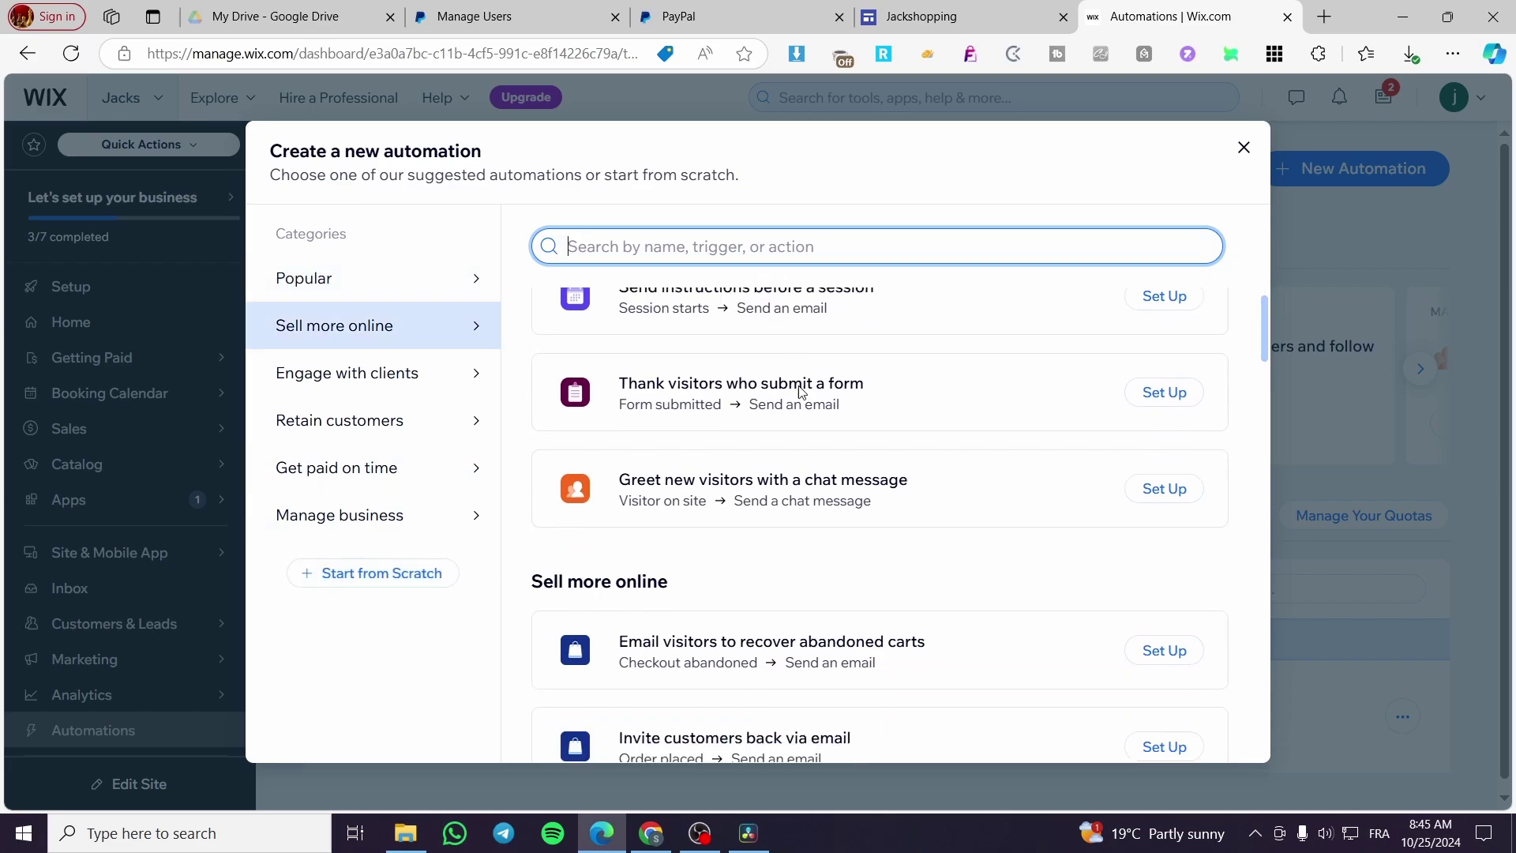
Step: Search the ready-made automations for "thank you" and then "thank", look through the matches, and clear the search
scroll(838, 386, up, 6)
scroll(839, 366, down, 8)
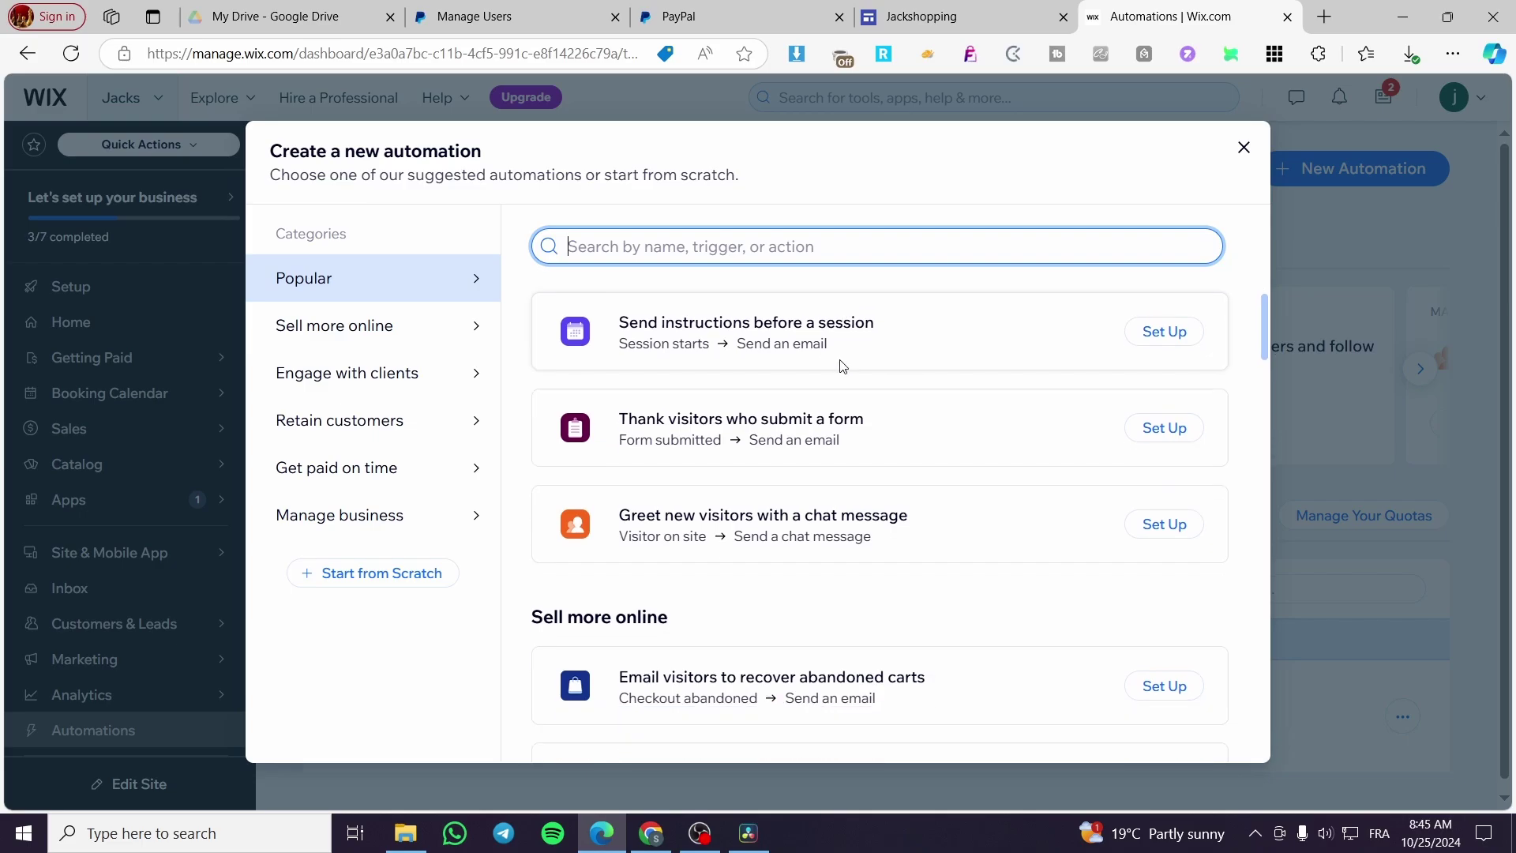
scroll(582, 472, down, 6)
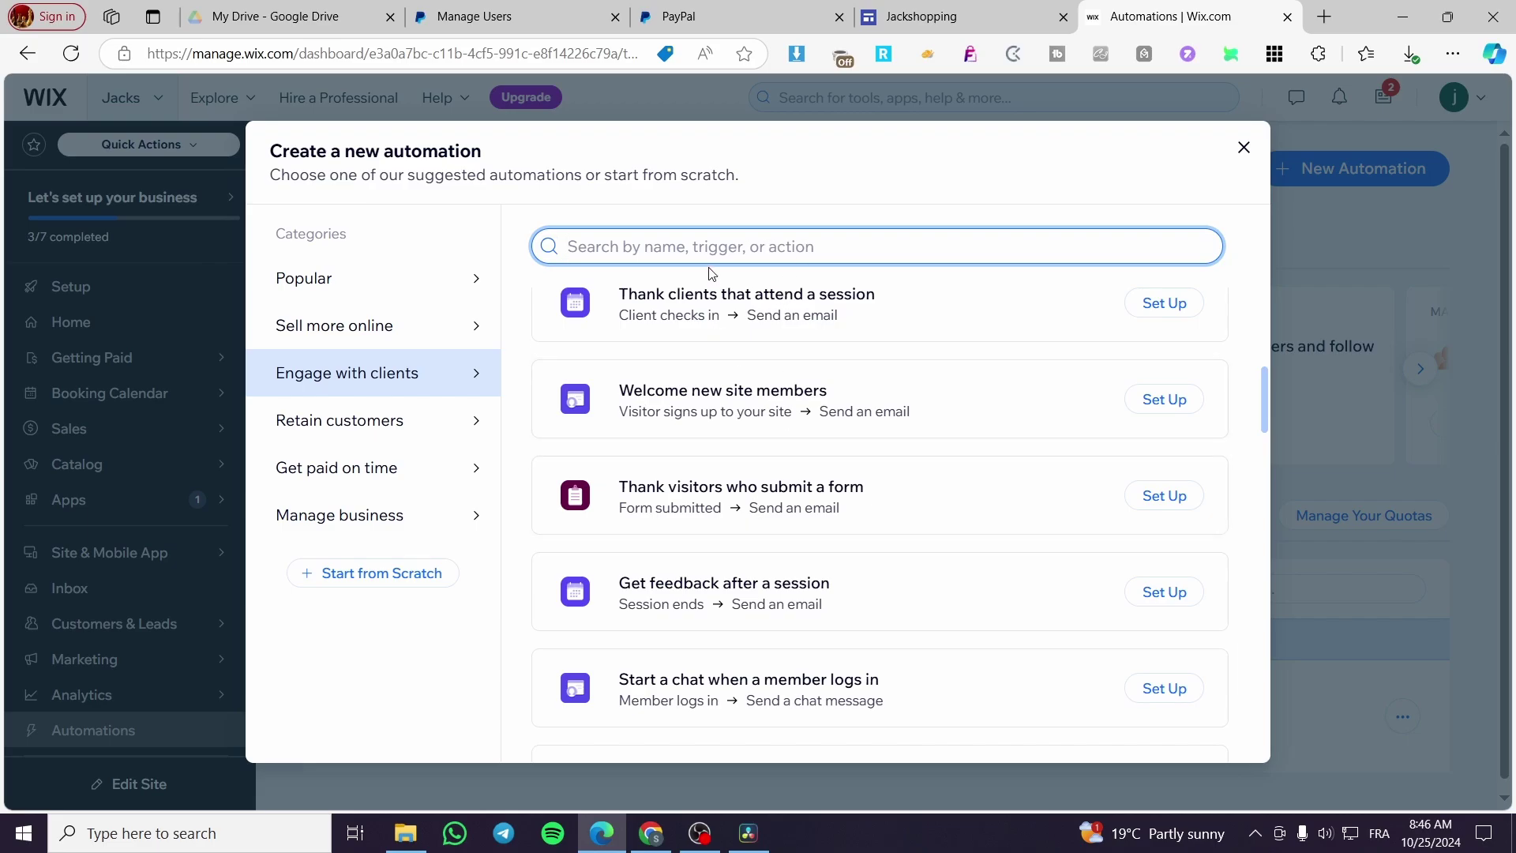
text(thank you)
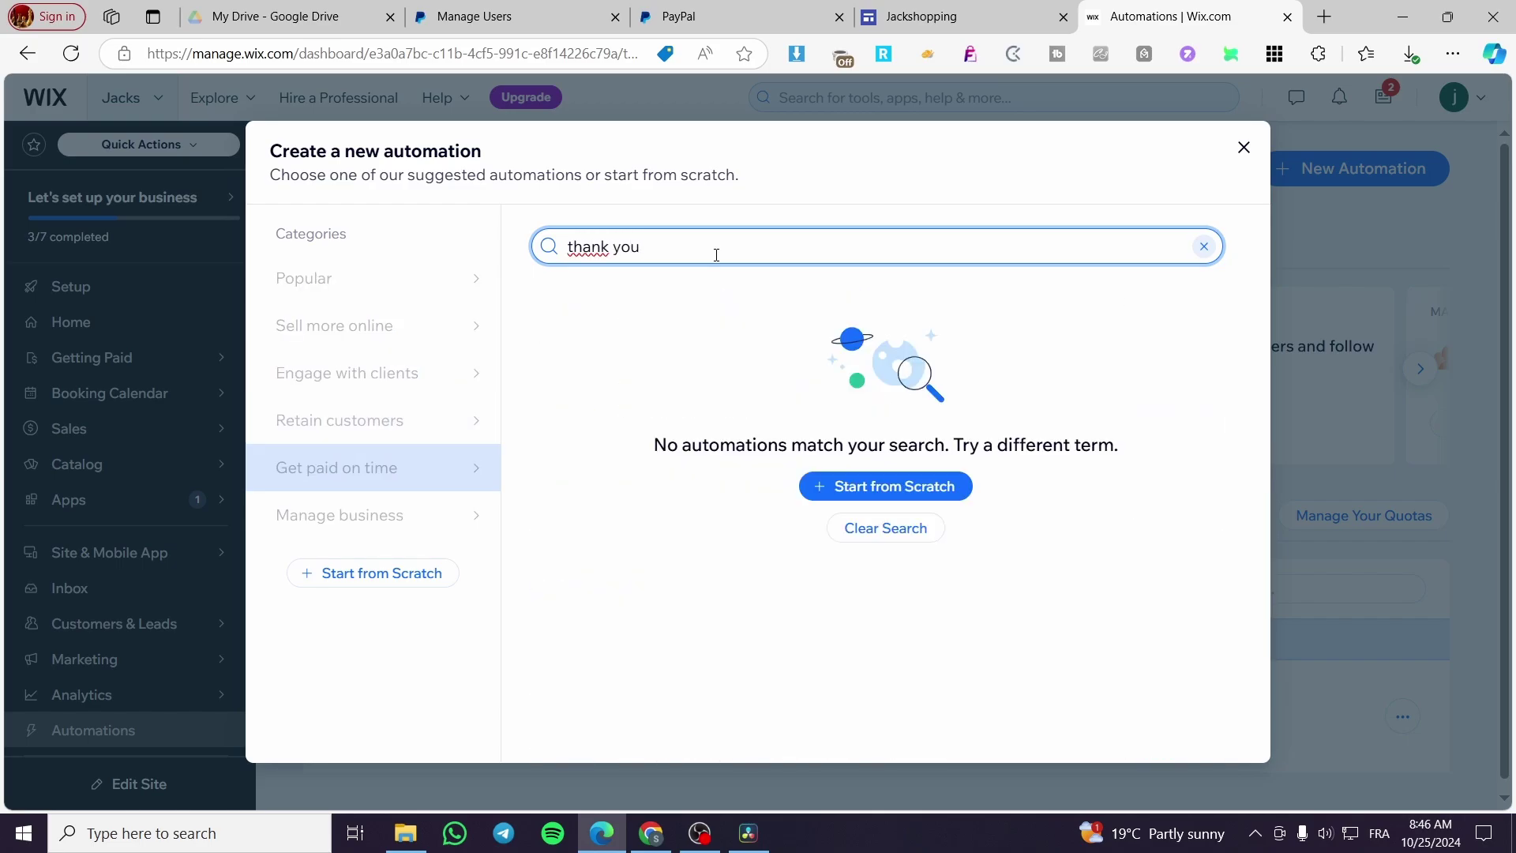
key(BackSpace)
key(BackSpace)
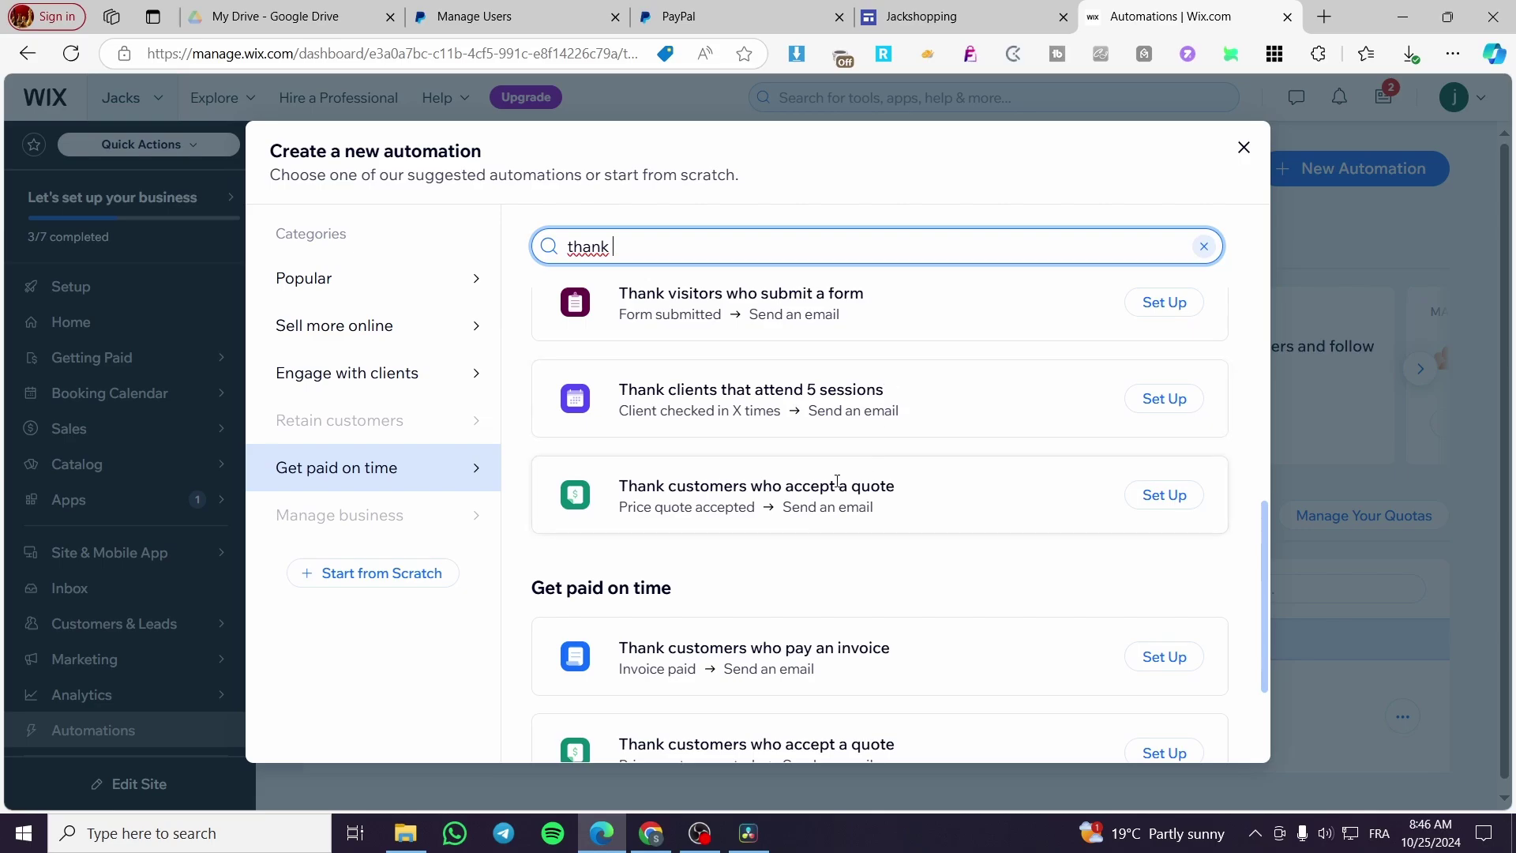
scroll(965, 483, down, 2)
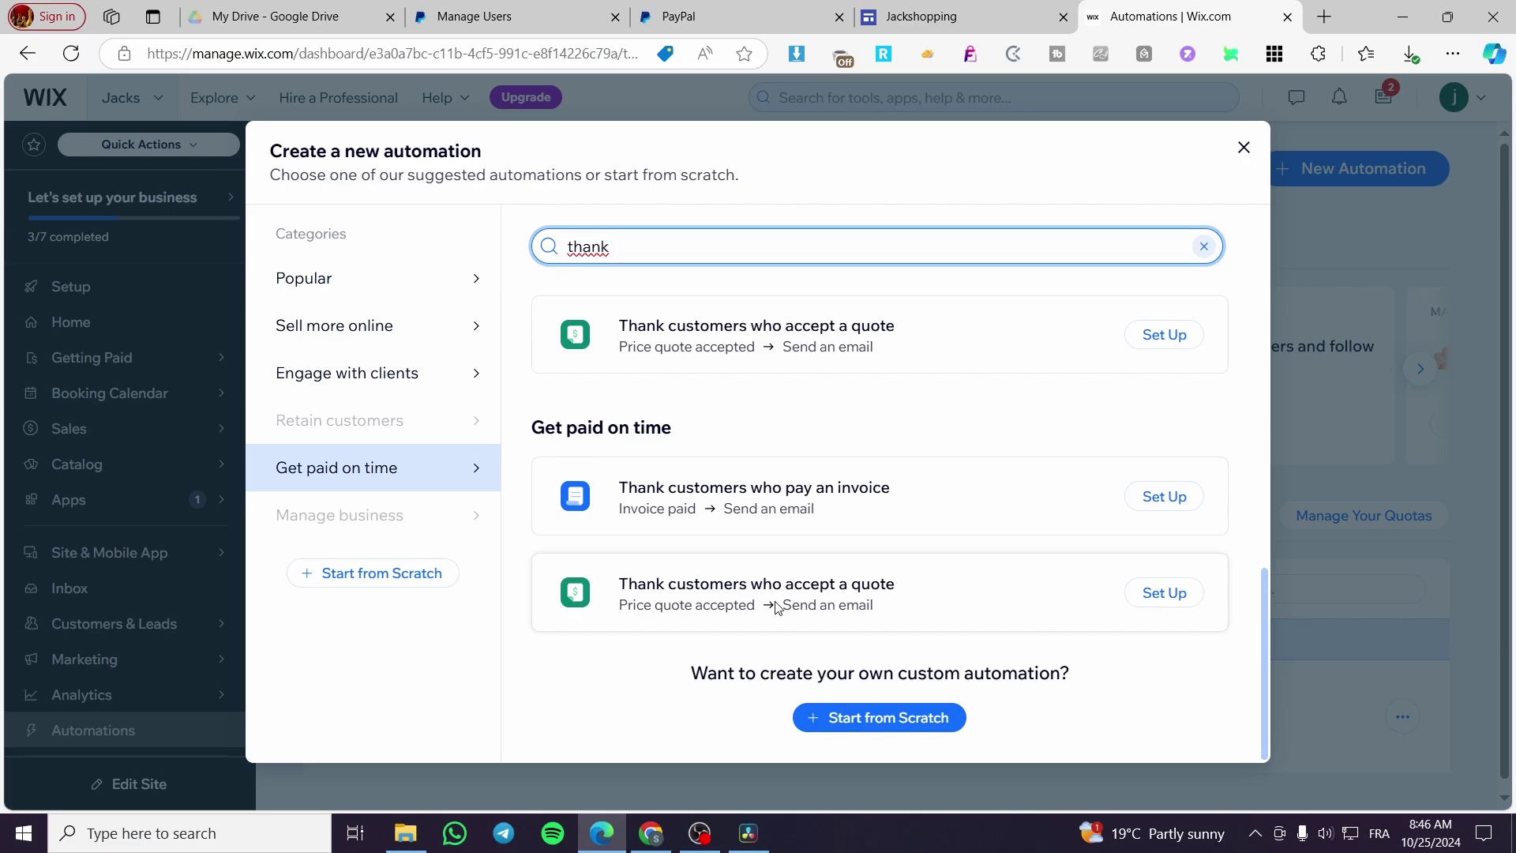
scroll(843, 600, up, 5)
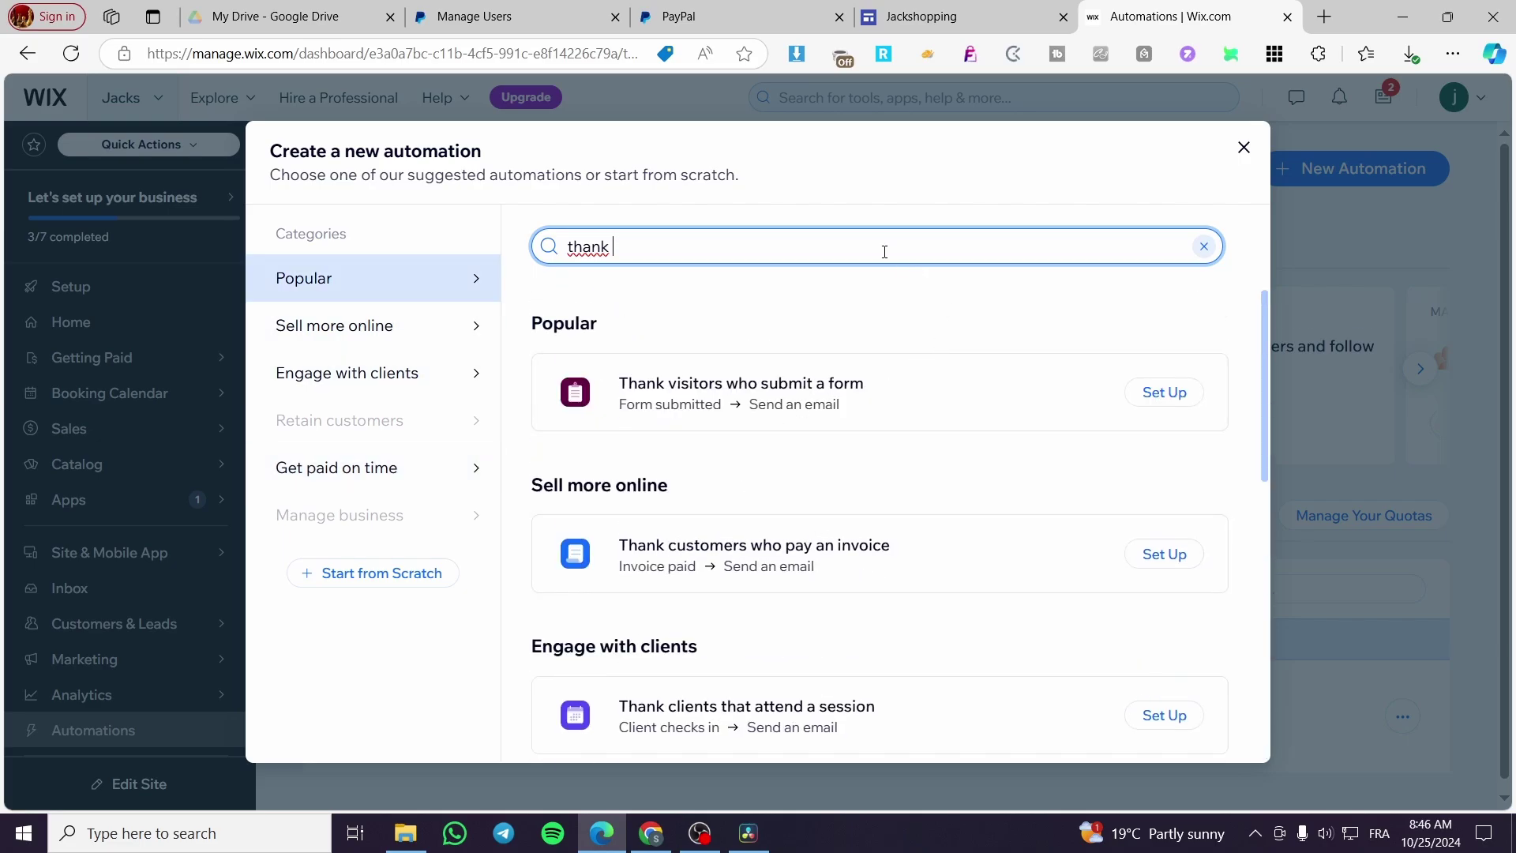
drag(754, 247, 435, 271)
key(BackSpace)
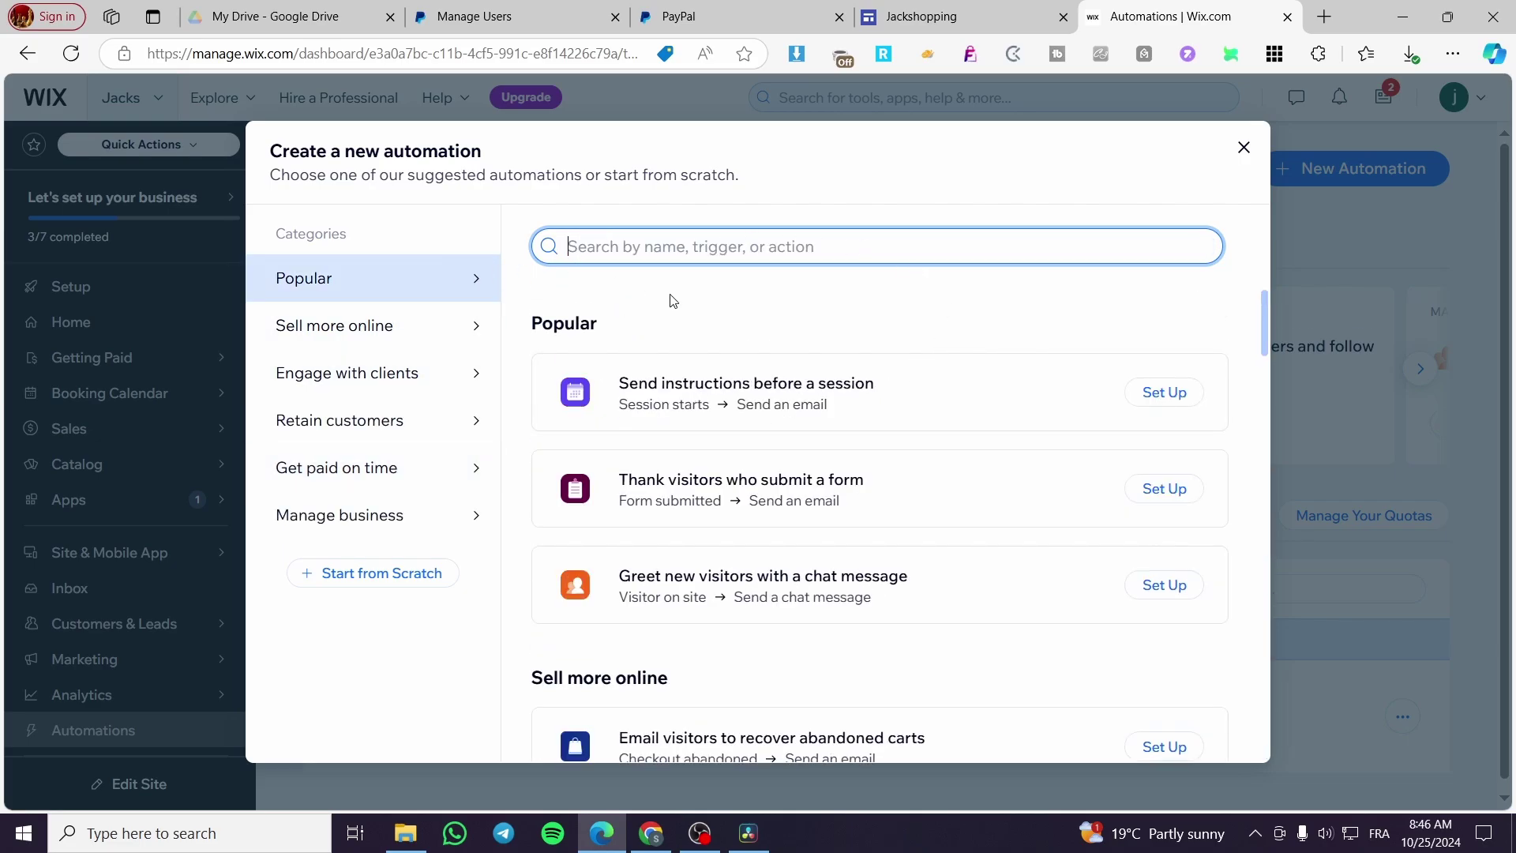
Step: View the Sell more online automations, including the one for recovering abandoned carts, and close the new automation dialog
click(365, 330)
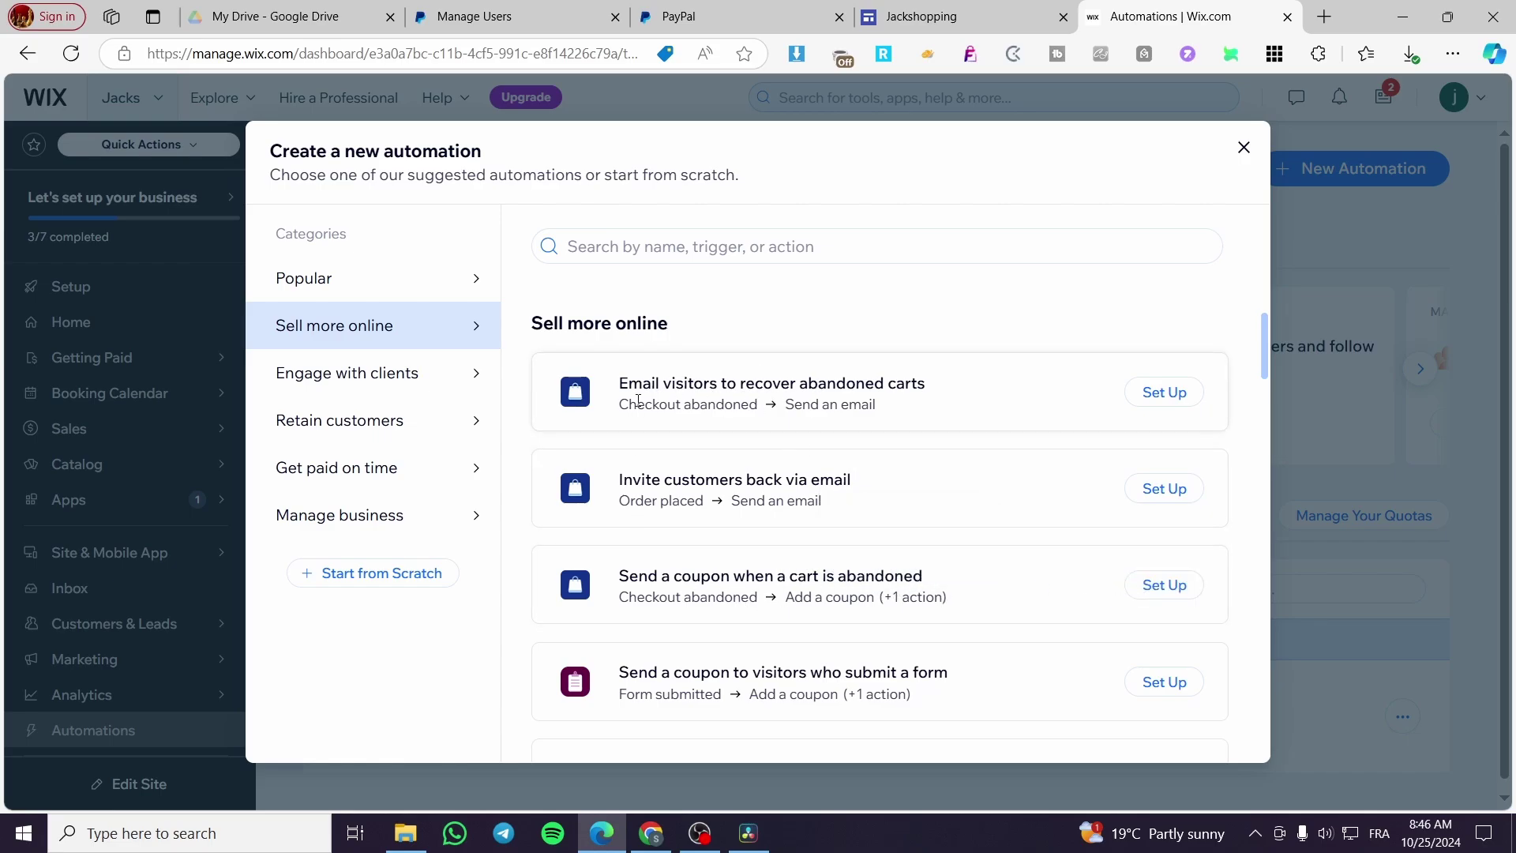
drag(926, 385, 614, 387)
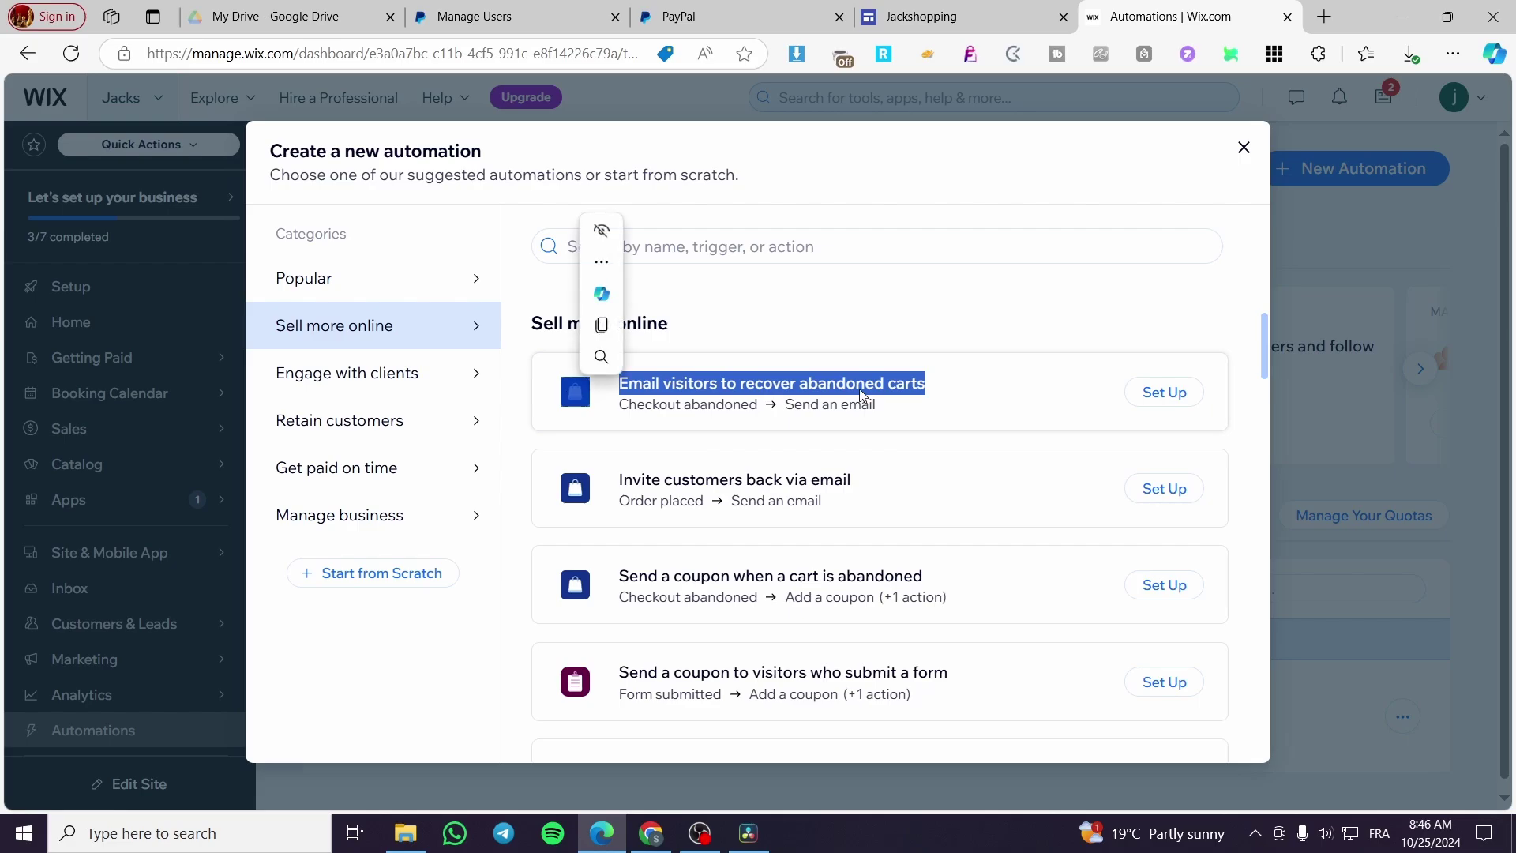
click(974, 388)
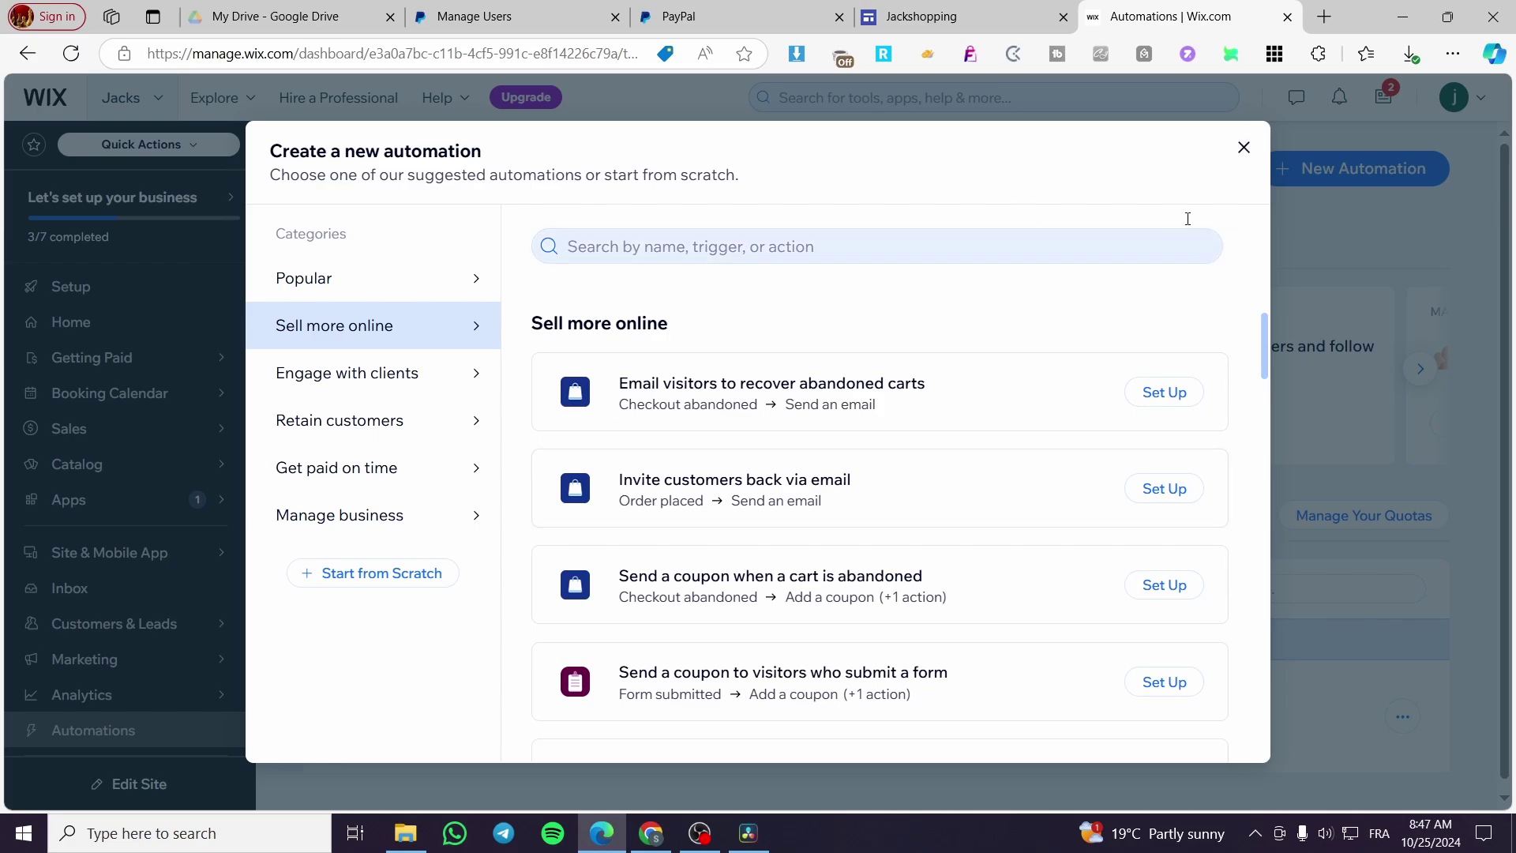
click(1246, 149)
scroll(868, 646, down, 1)
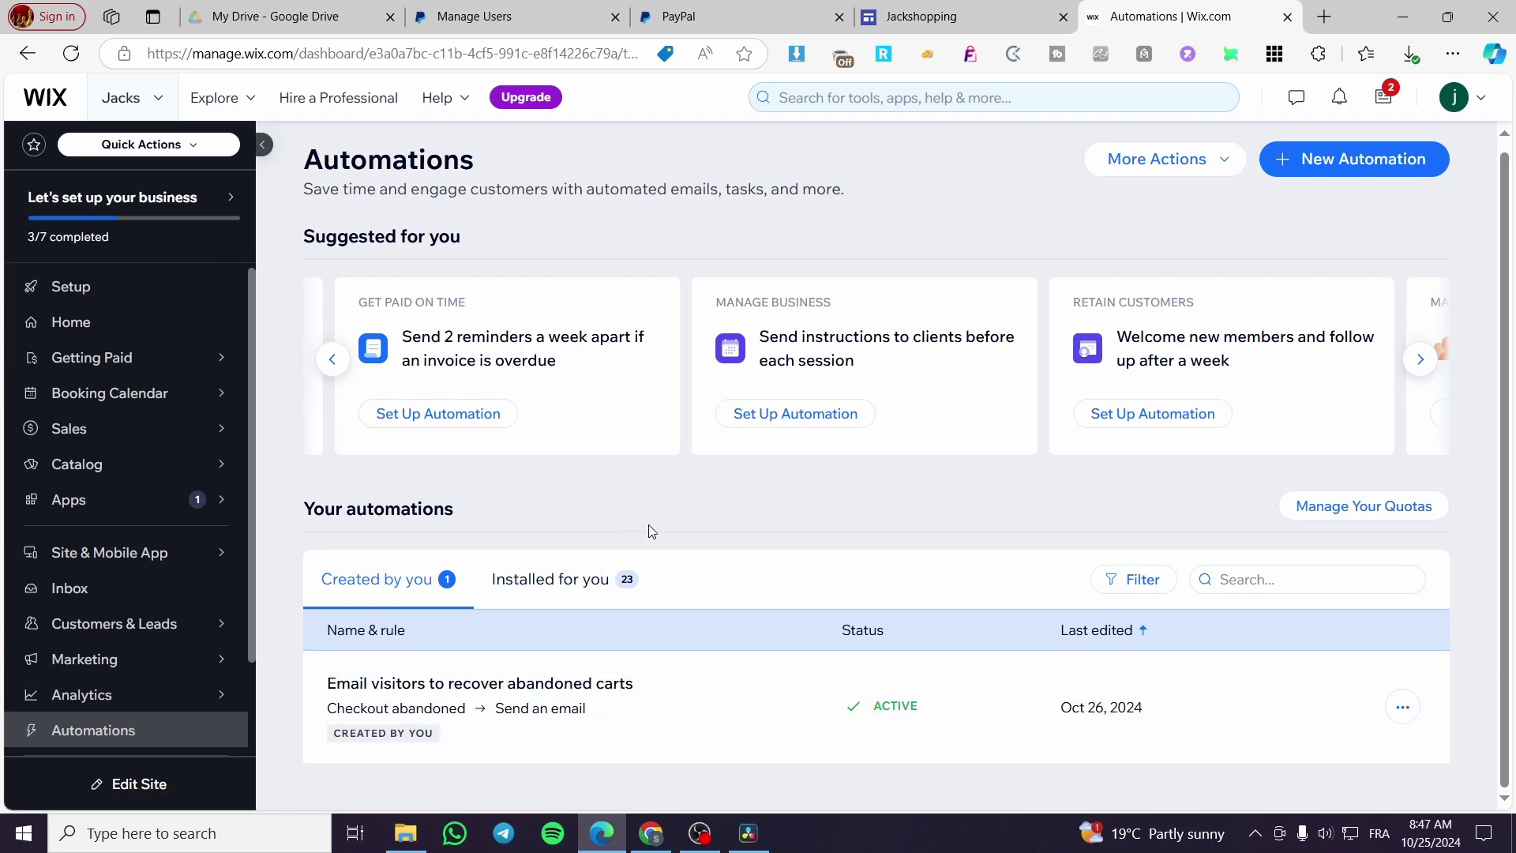
Step: Open the Solve issues help article on troubleshooting Wix Automations, skim its sections, and return to the Automations page
click(1221, 168)
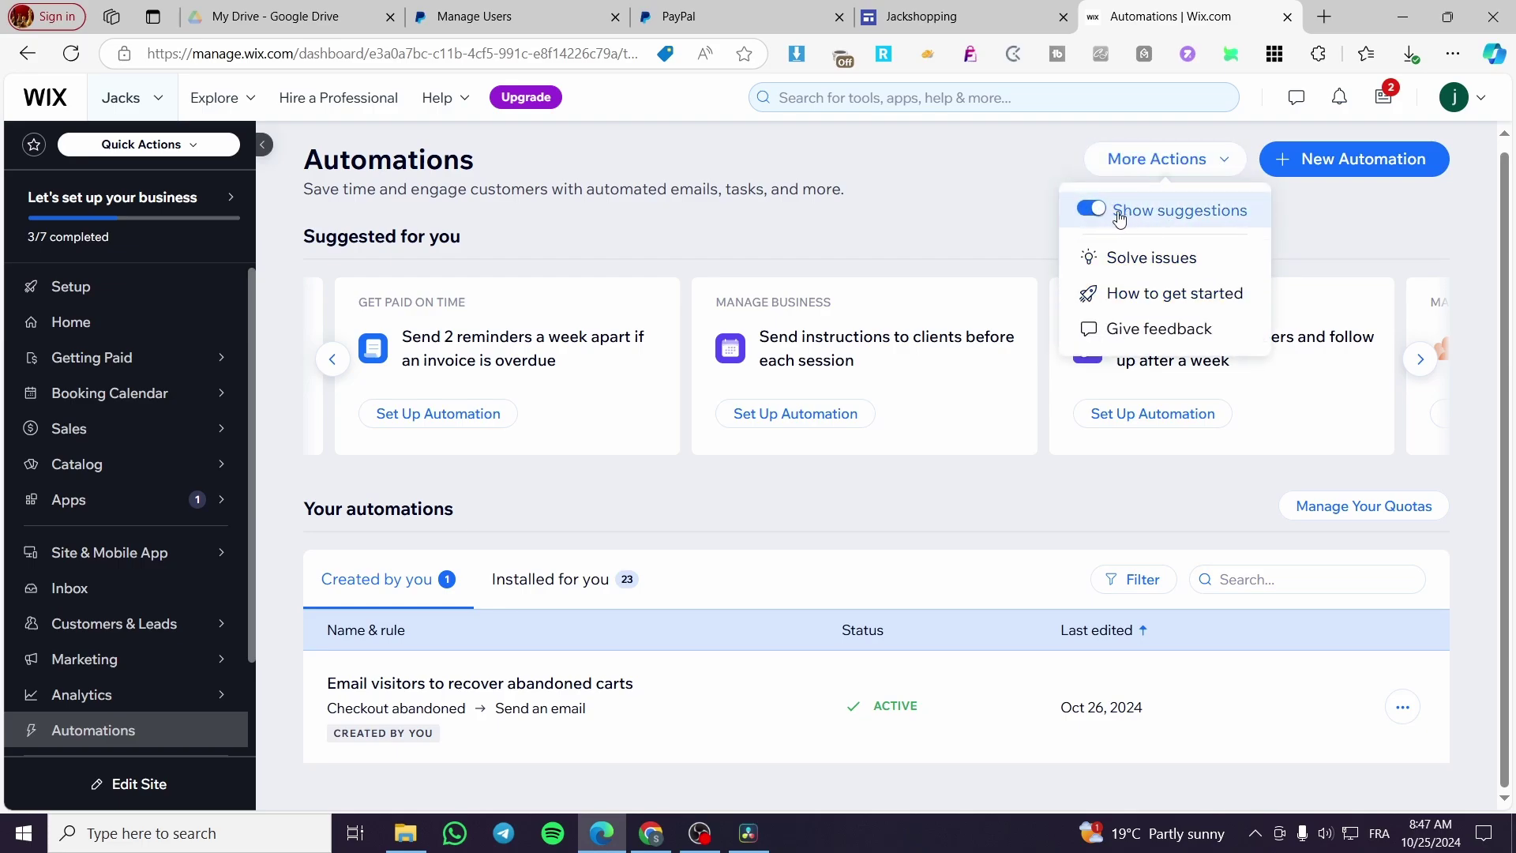
click(1150, 267)
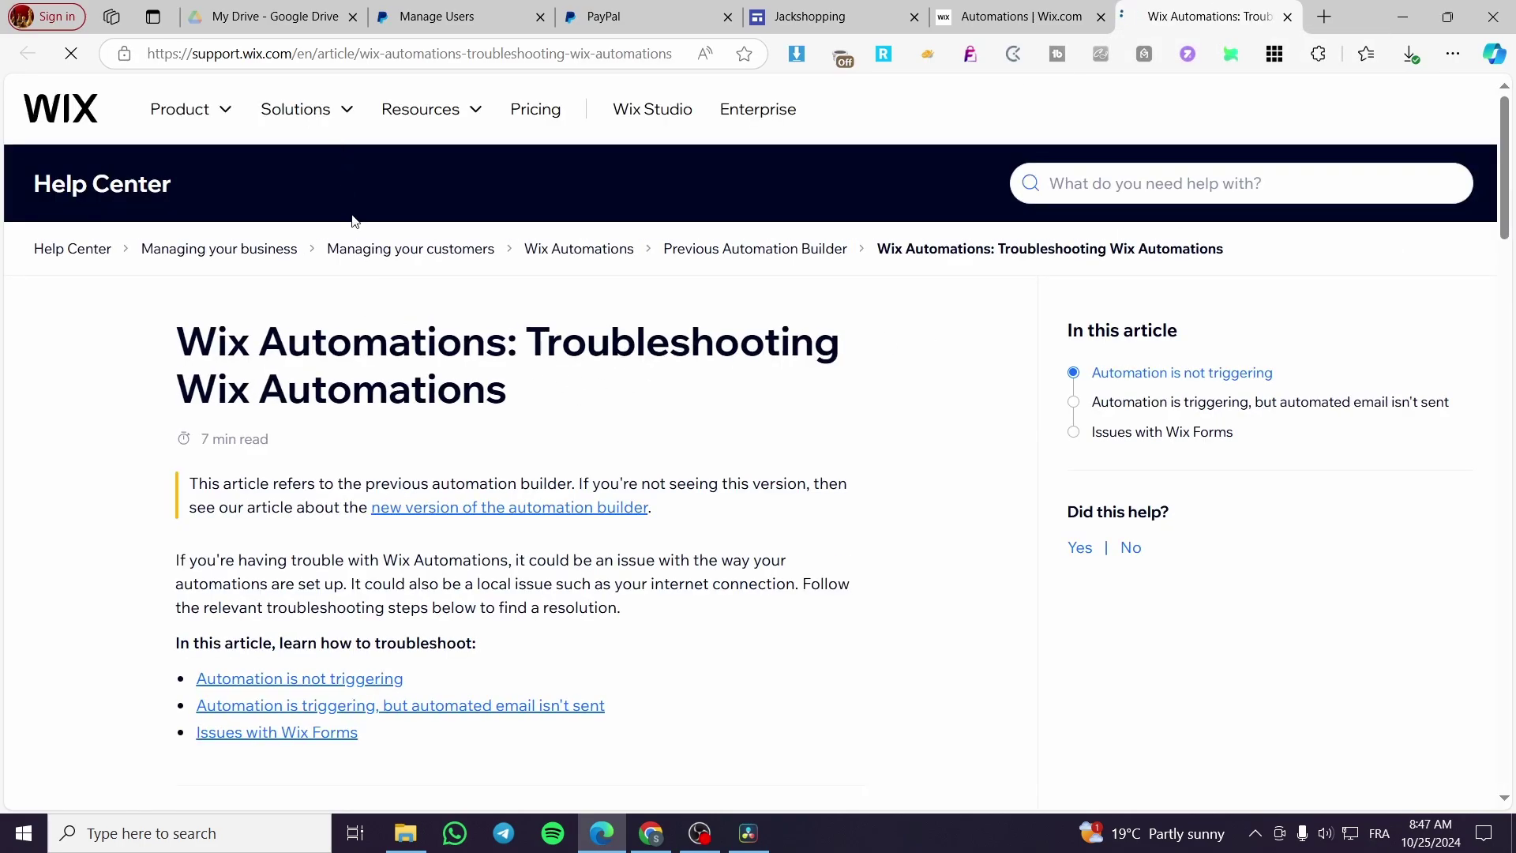
scroll(593, 434, down, 8)
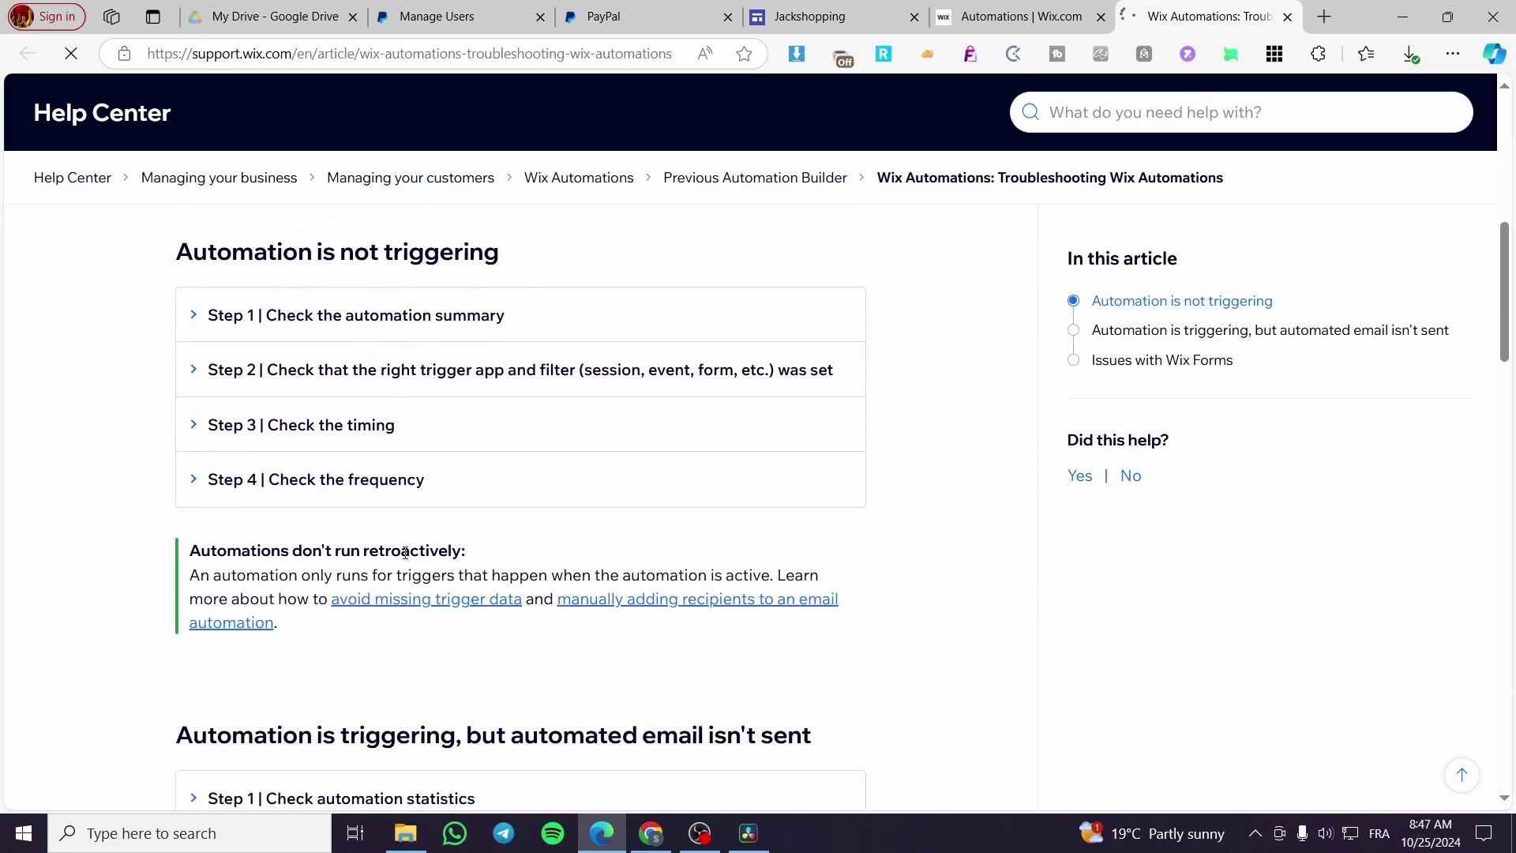
scroll(427, 430, down, 6)
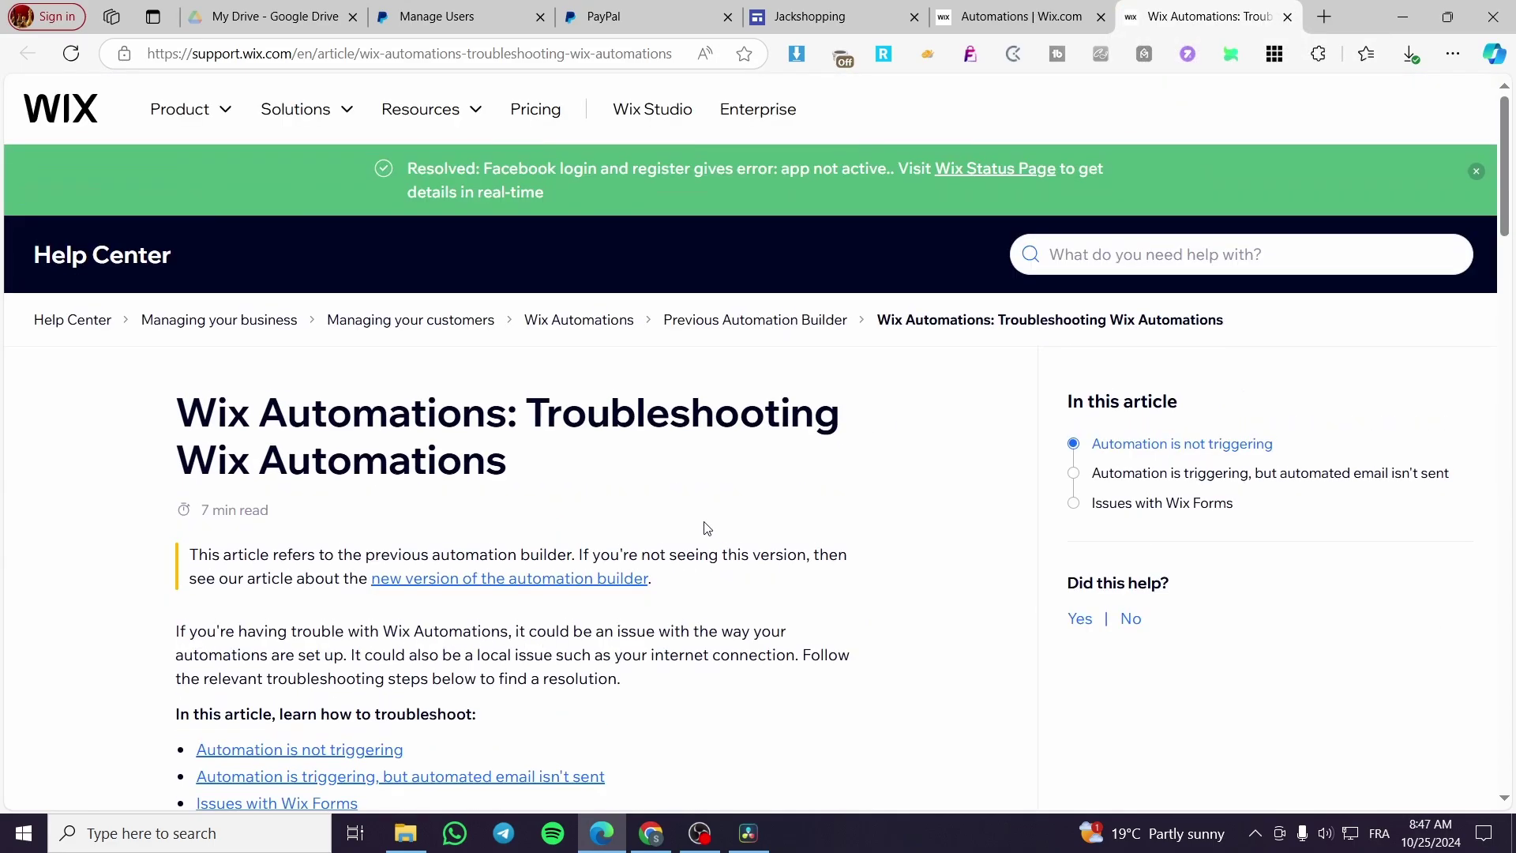
click(1476, 172)
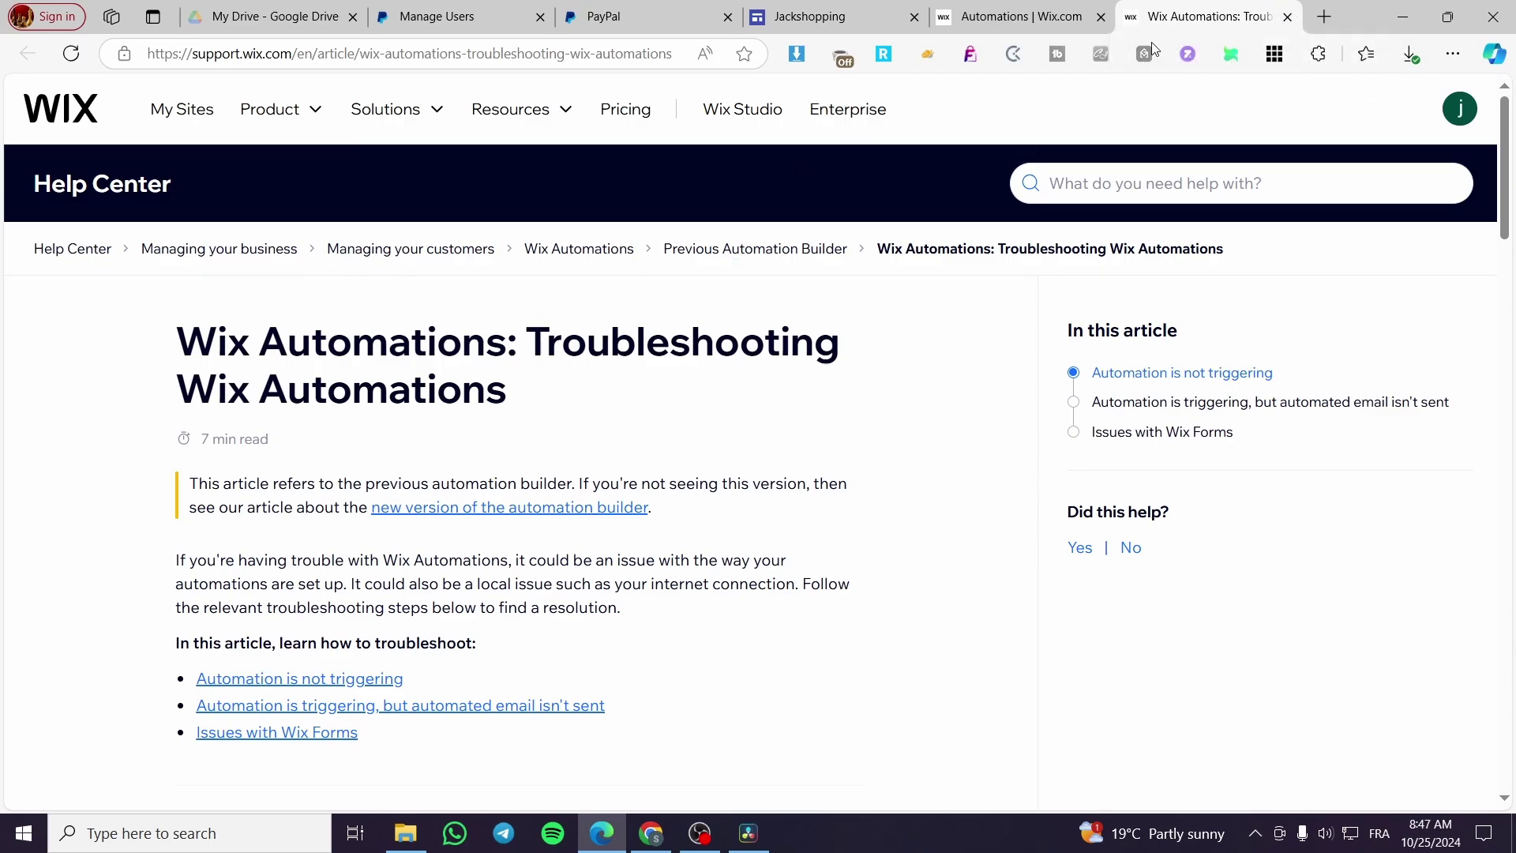
click(1288, 16)
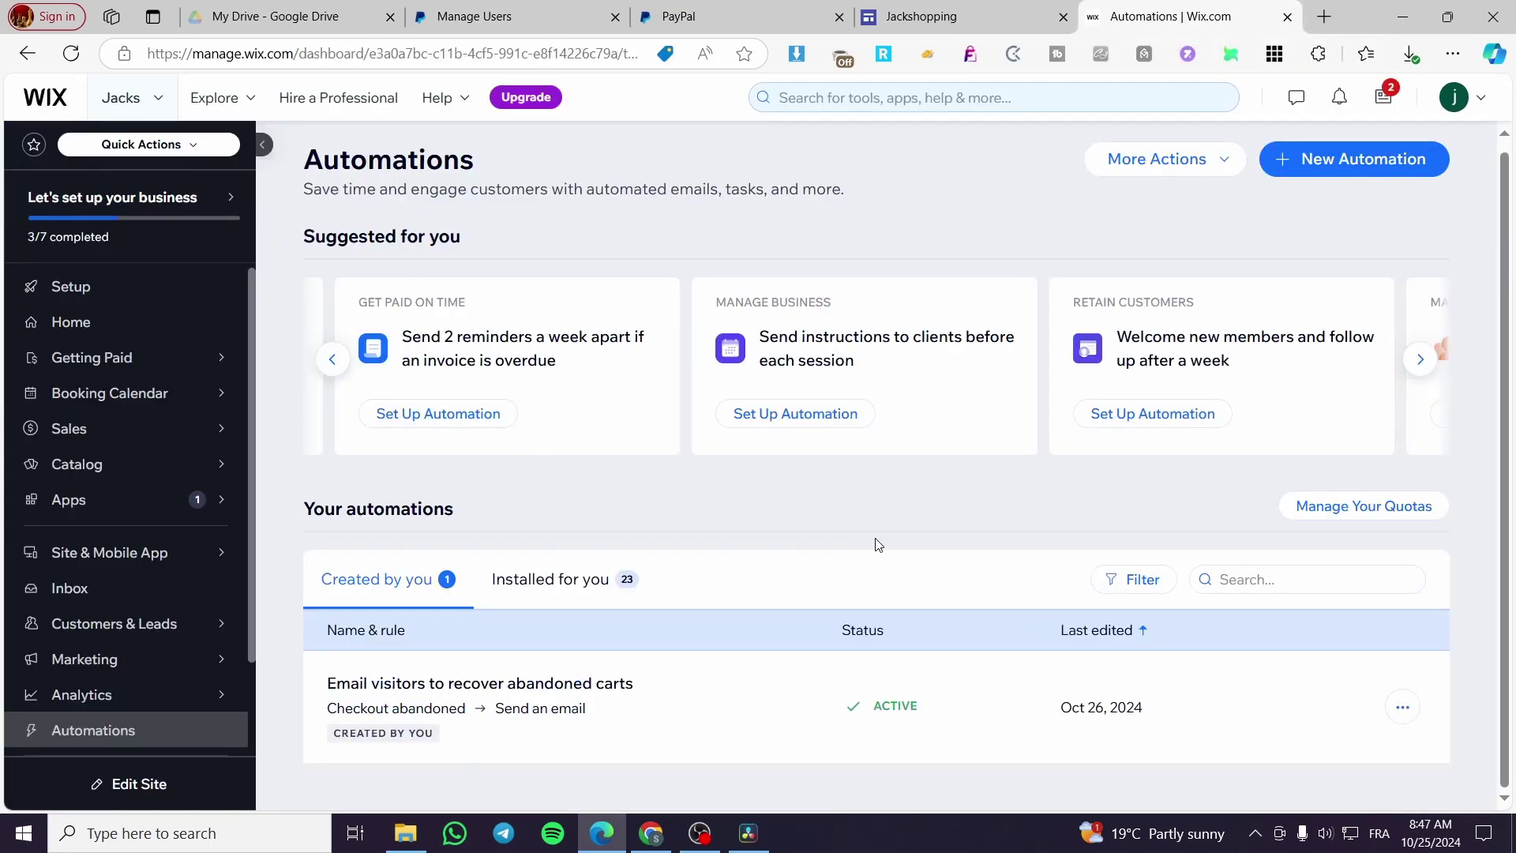